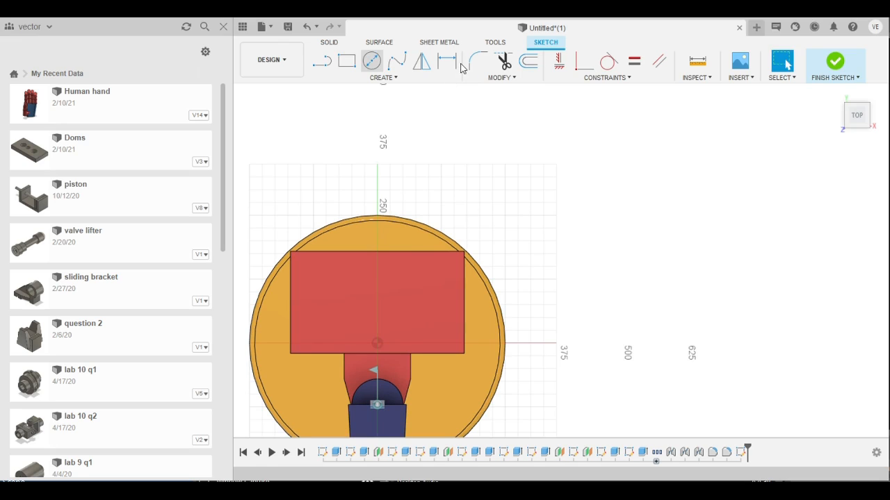
Sketch a circle about 100 mm in diameter beside the base and split it with a vertical line through its centre
key(c)
scroll(548, 254, up, 3)
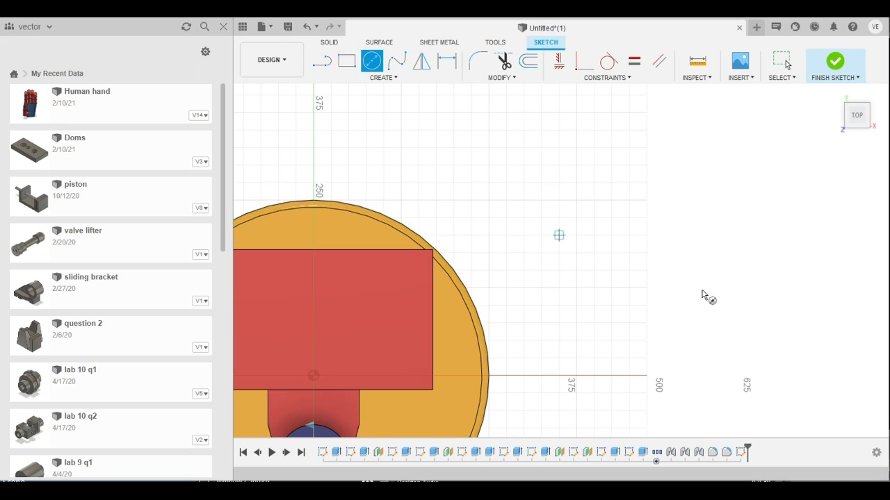
click(558, 235)
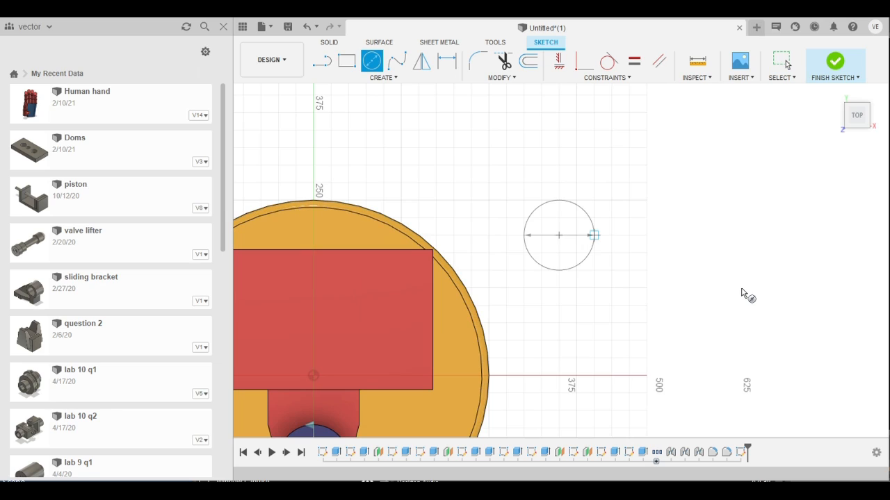
click(593, 235)
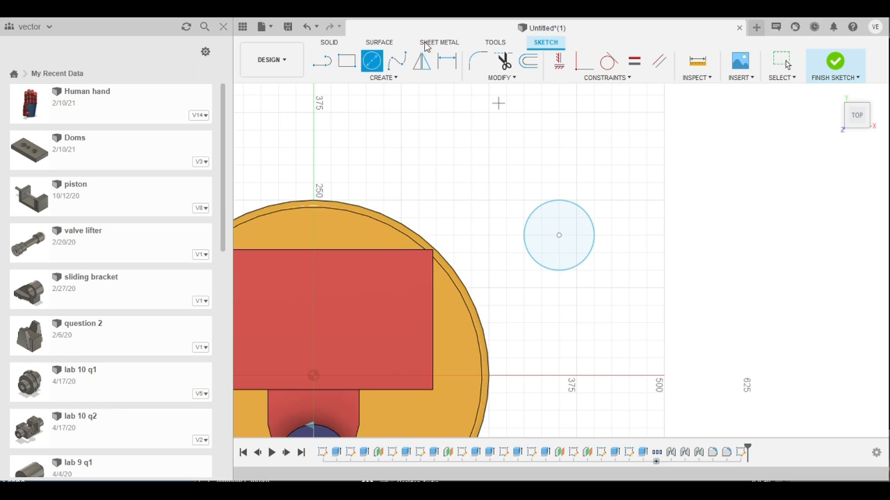
key(l)
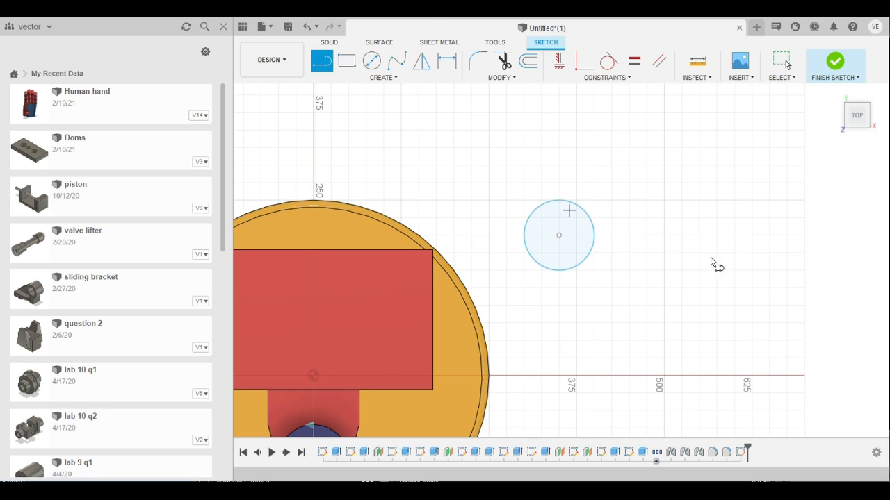
click(558, 200)
click(559, 271)
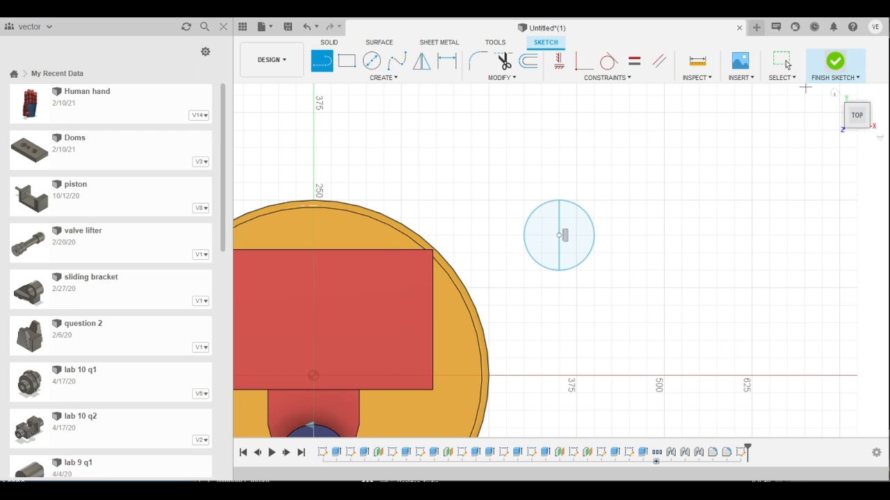
Finish the sketch and extrude the half circle farther from the base by 120 mm
click(837, 64)
click(347, 61)
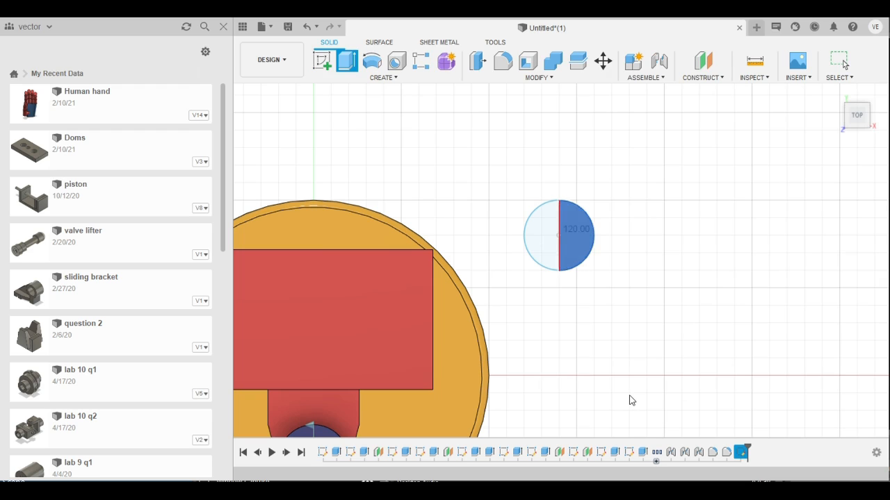
key(Return)
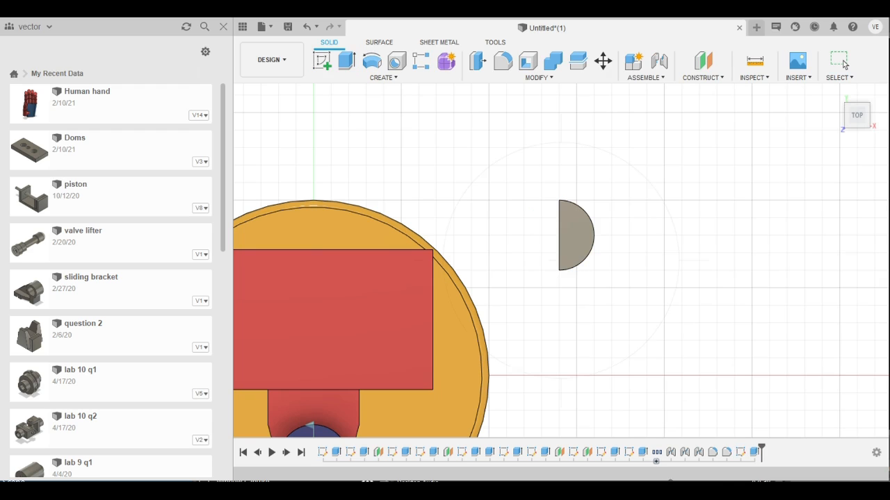
On the half-cylinder's flat face, sketch a circle centred on the upper edge's midpoint and reaching the edge's corners
shift+middle_drag(758, 419, 721, 423)
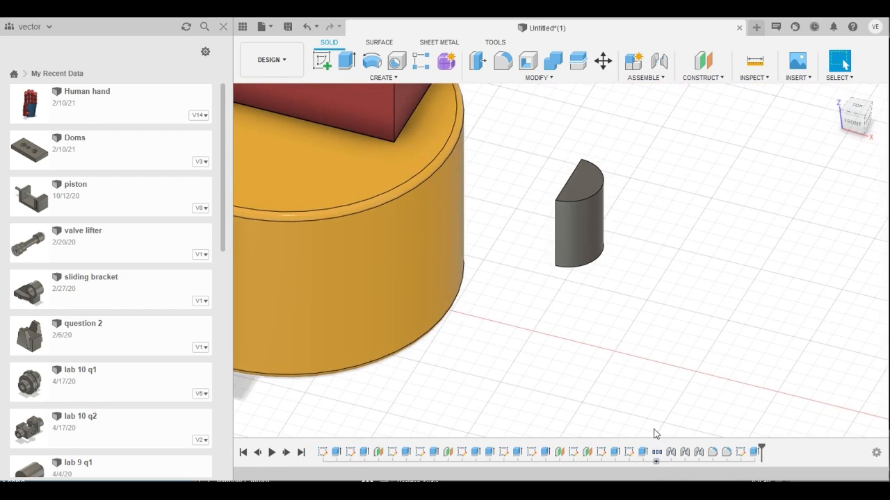
shift+middle_drag(711, 409, 466, 390)
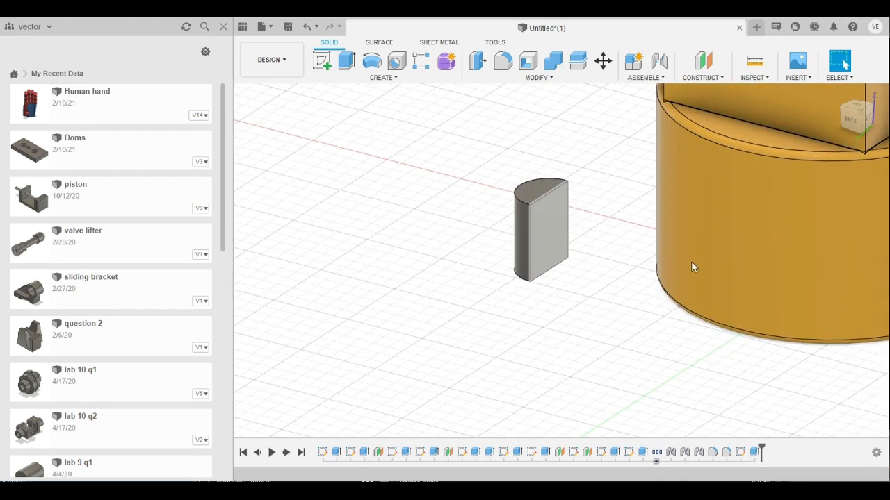
click(322, 60)
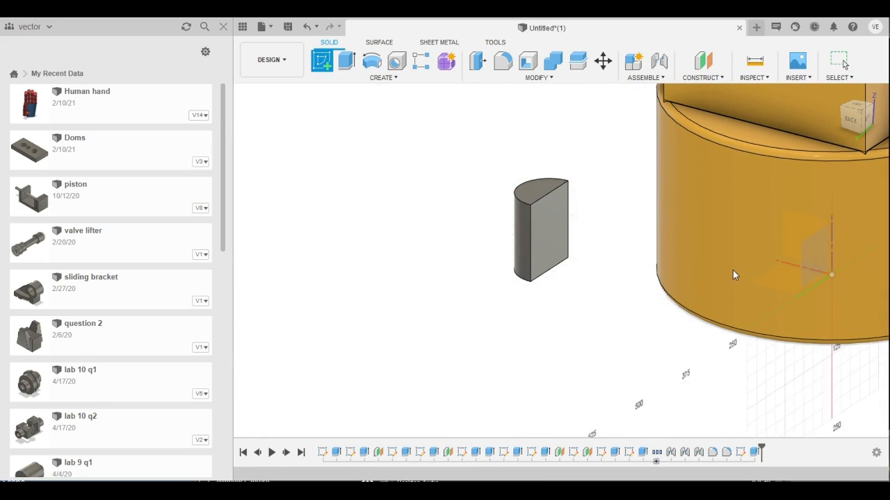
click(680, 262)
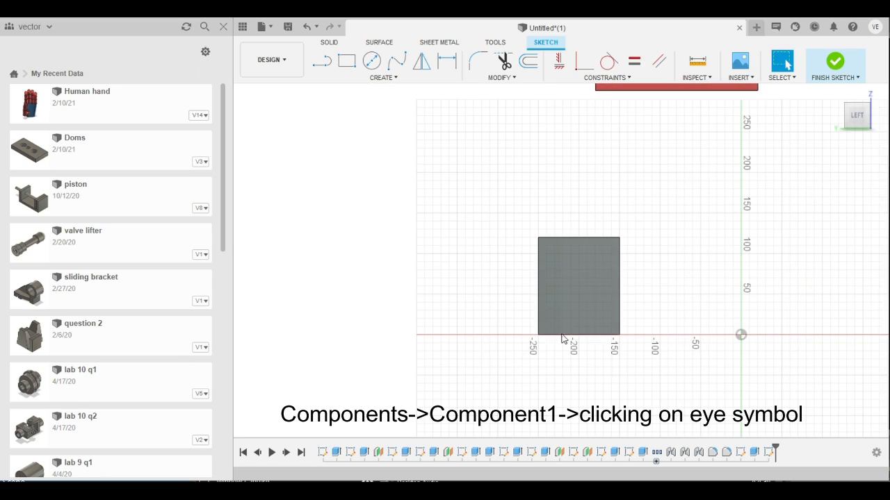
click(371, 60)
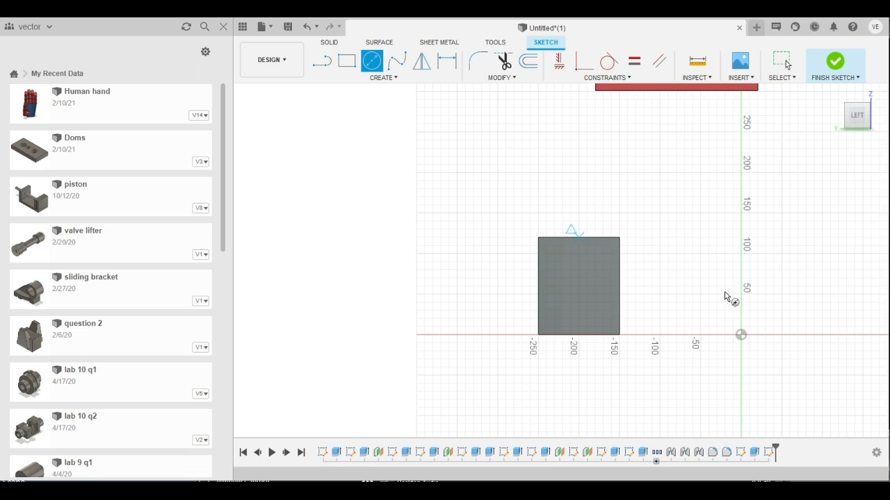
click(578, 238)
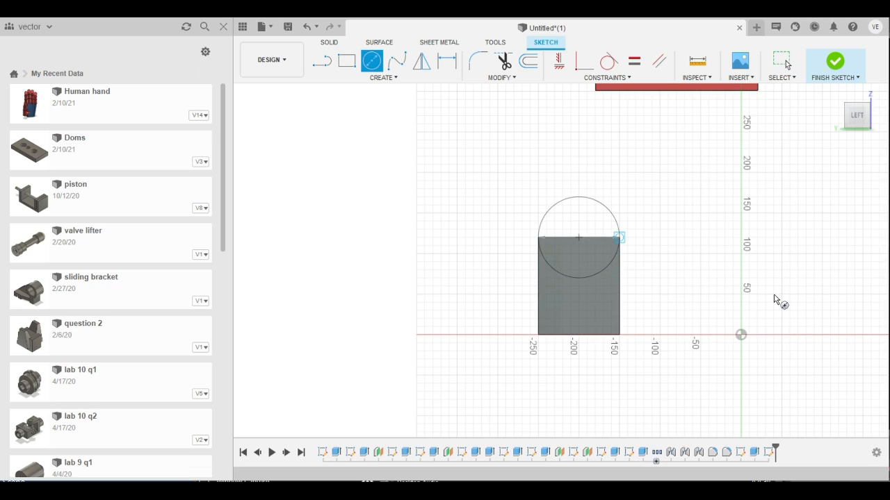
click(620, 238)
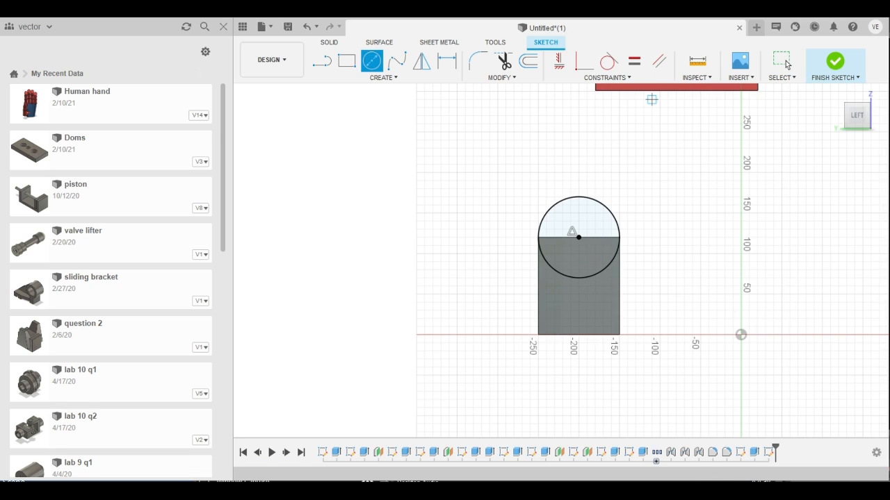
click(835, 61)
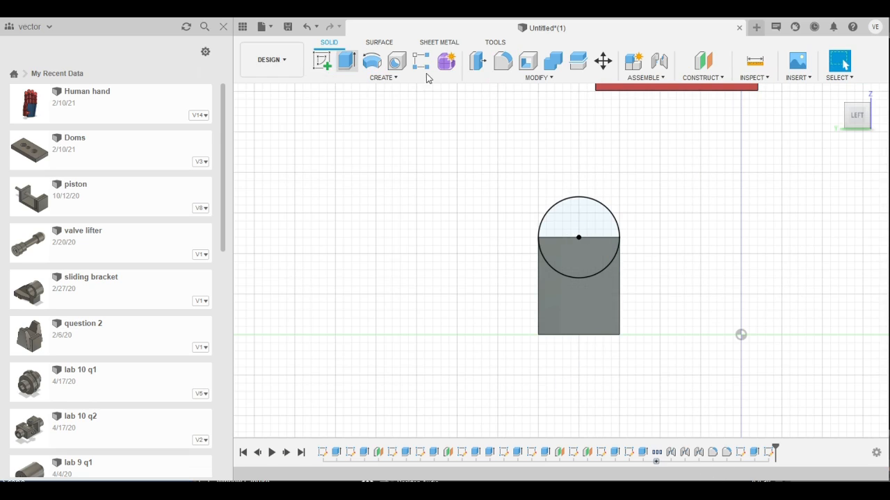
Extrude both halves of the circle 10 mm outward from the flat face, joined to the half-cylinder
key(e)
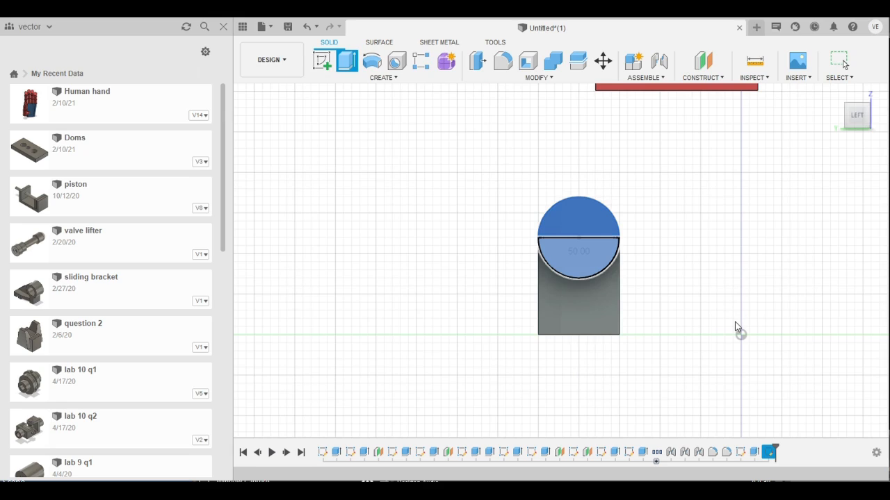
text(5)
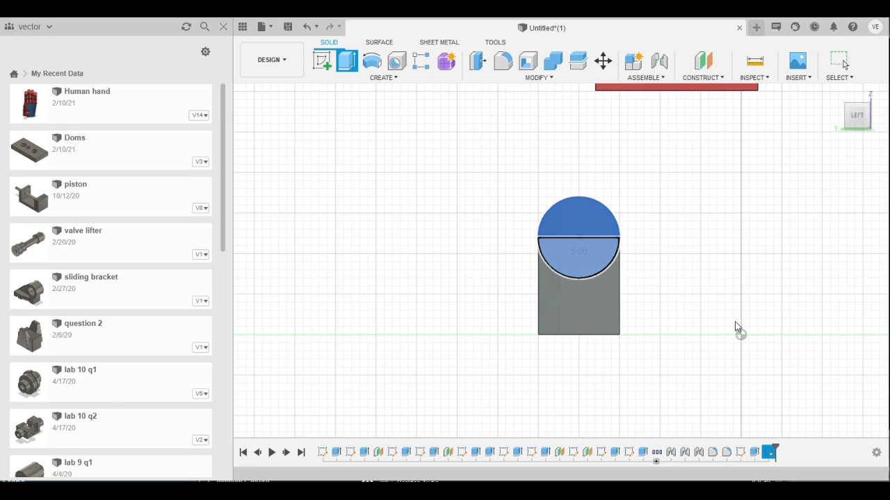
shift+middle_drag(667, 473, 597, 475)
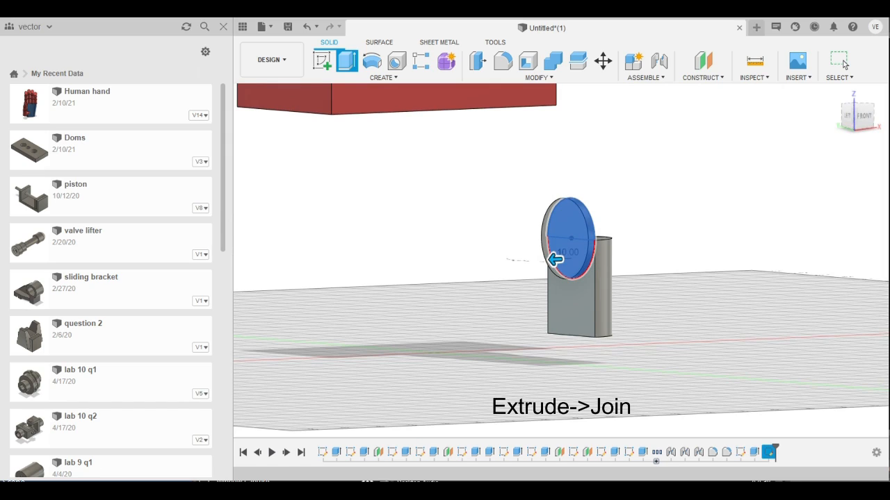
key(Return)
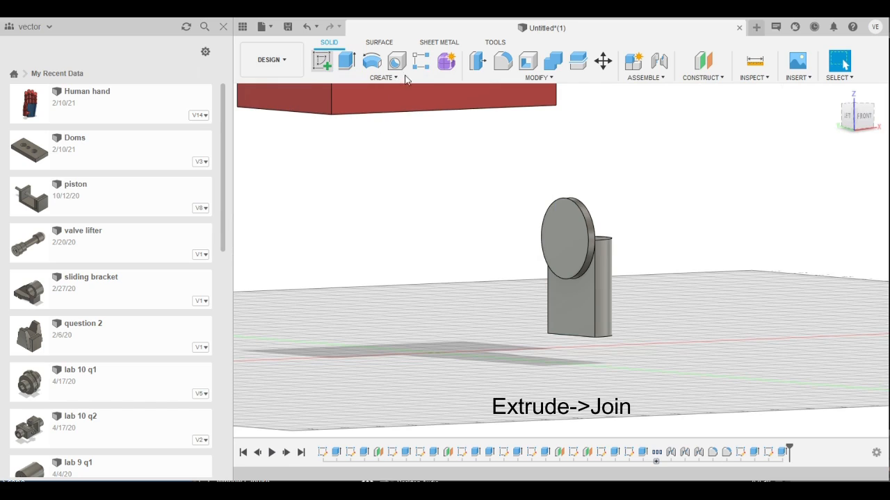
Extrude the same circle in the opposite direction past the half-cylinder's rounded side, joined to the body
key(e)
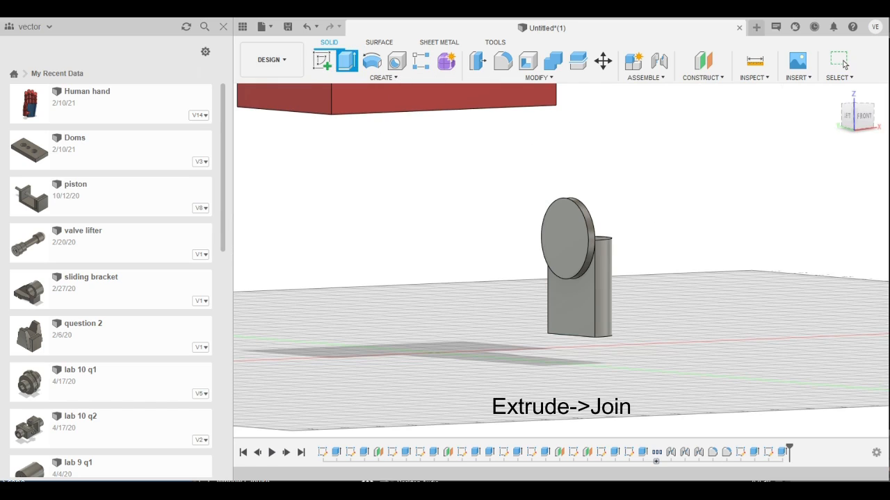
shift+middle_drag(608, 439, 698, 438)
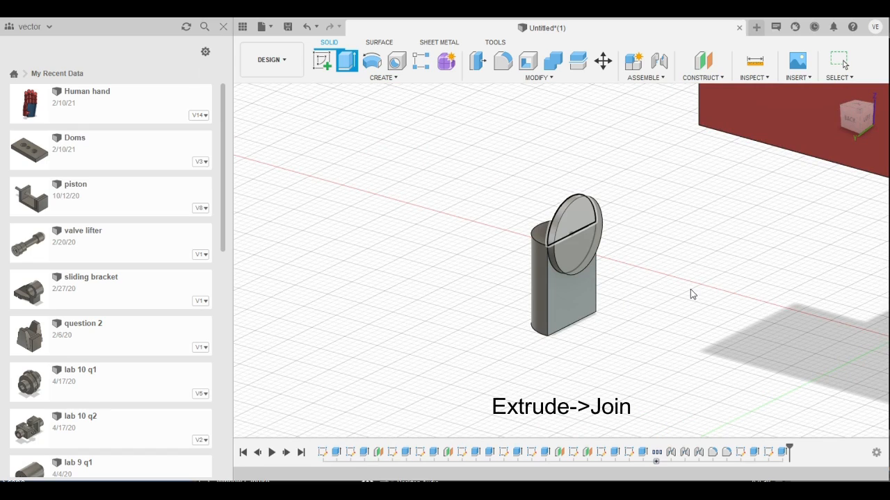
key(e)
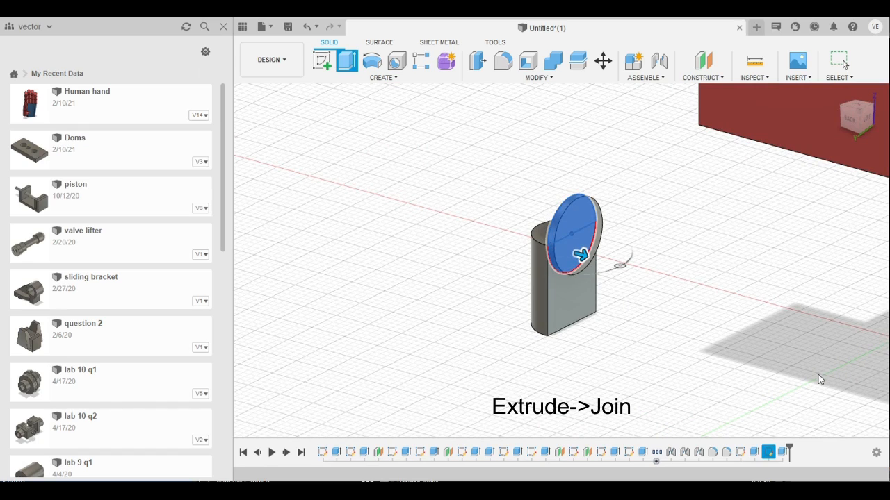
text(-10)
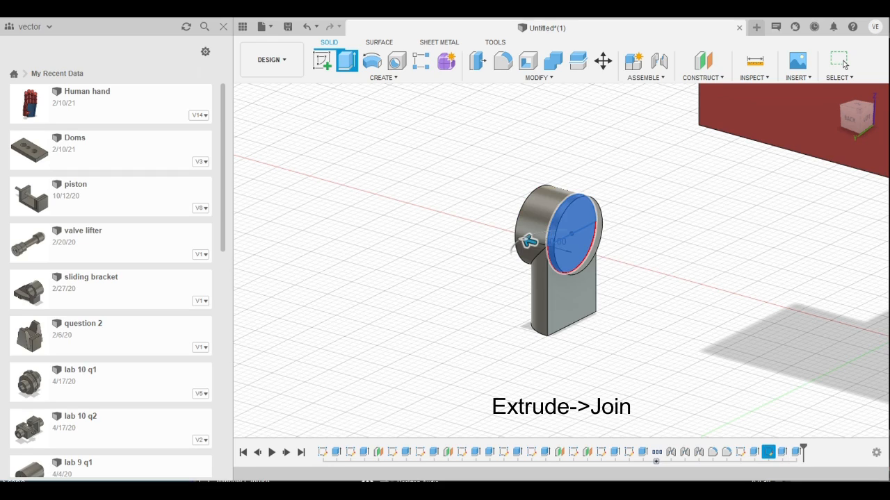
click(839, 62)
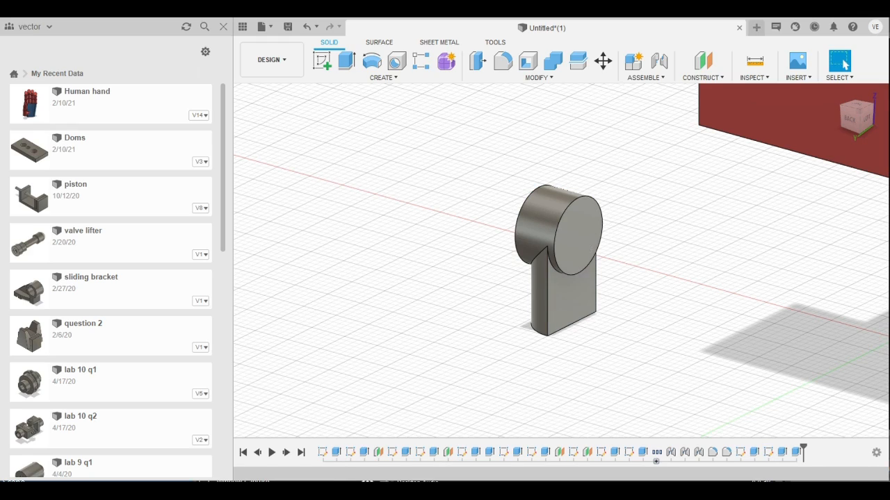
Convert the grey link body into a component and move it farther away from the yellow base
shift+middle_drag(704, 447, 785, 426)
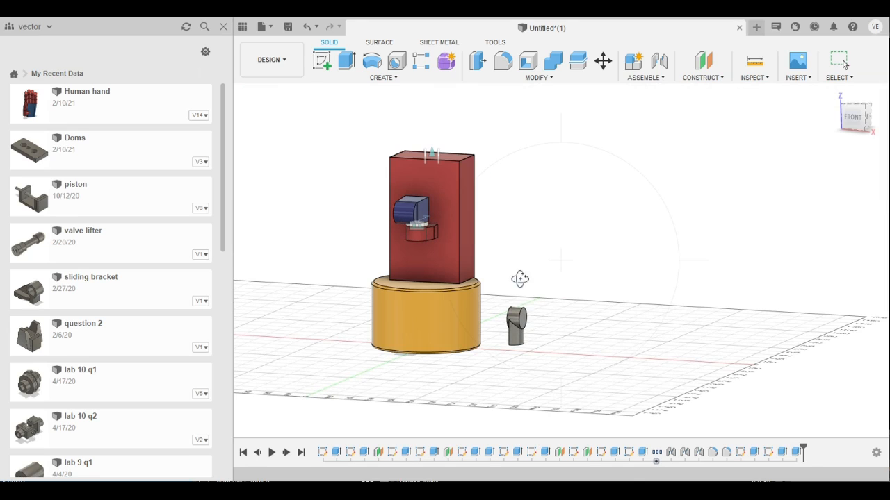
mouse_move(620, 416)
shift+middle_down()
mouse_move(590, 417)
mouse_move(646, 387)
mouse_move(636, 417)
shift+middle_up()
scroll(636, 418, down, 2)
scroll(635, 419, up, 3)
key(Escape)
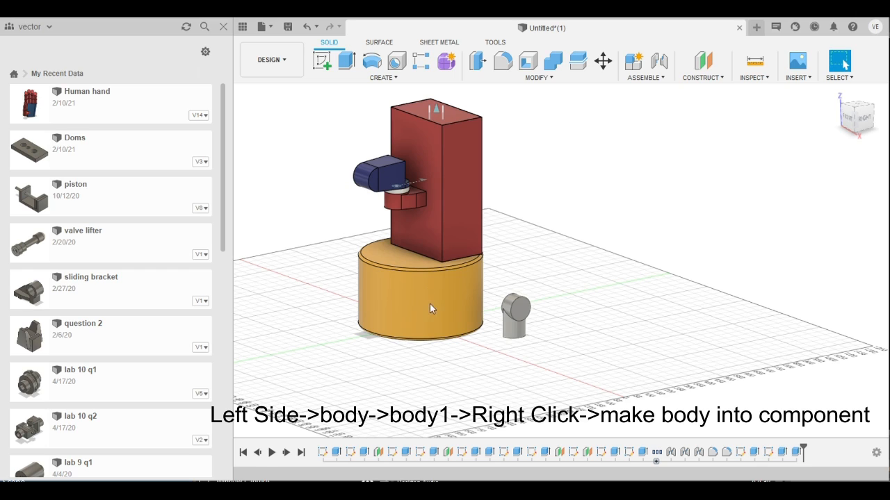
click(440, 288)
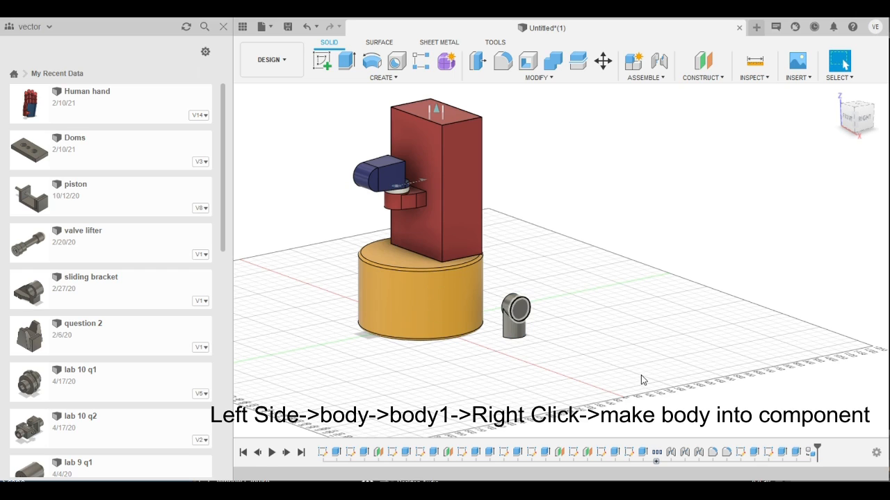
drag(641, 375, 730, 371)
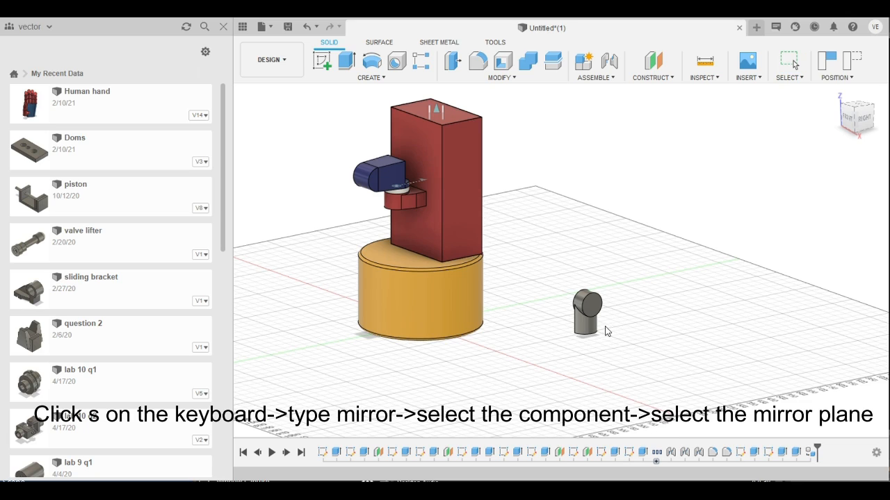
Capture the moved position and mirror the grey link component across the vertical XZ origin plane
click(623, 326)
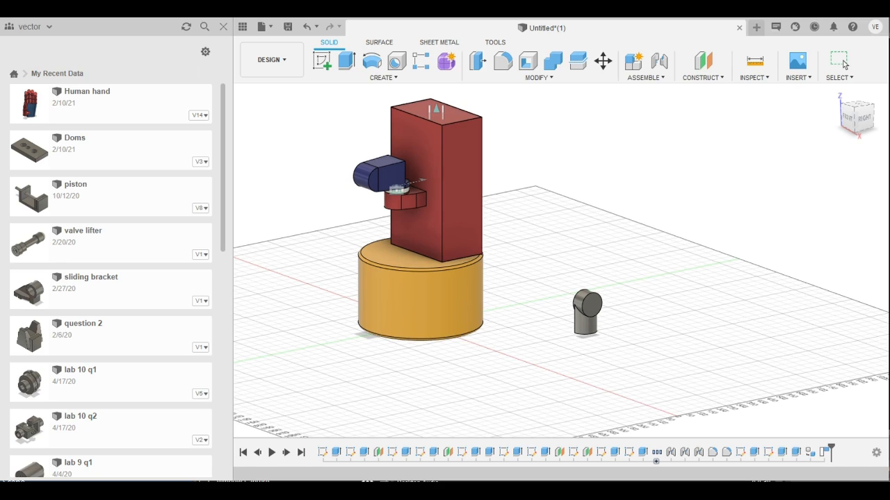
click(587, 312)
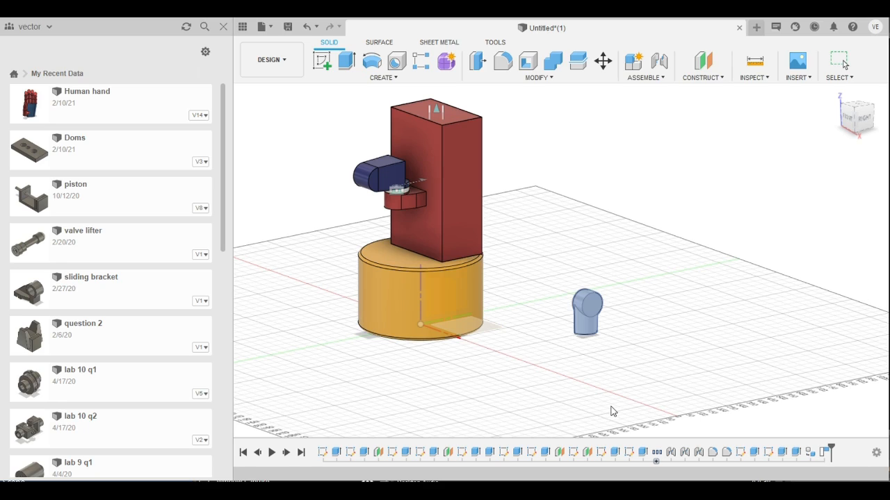
key(ctrl+v)
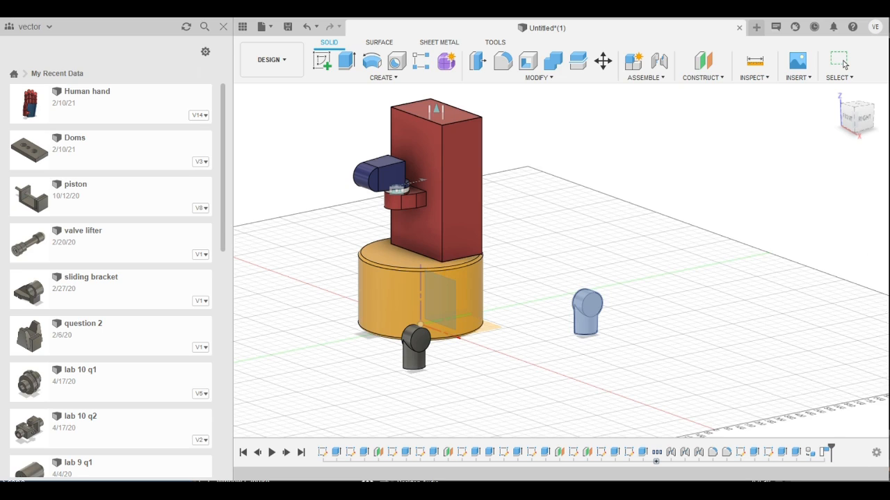
click(841, 63)
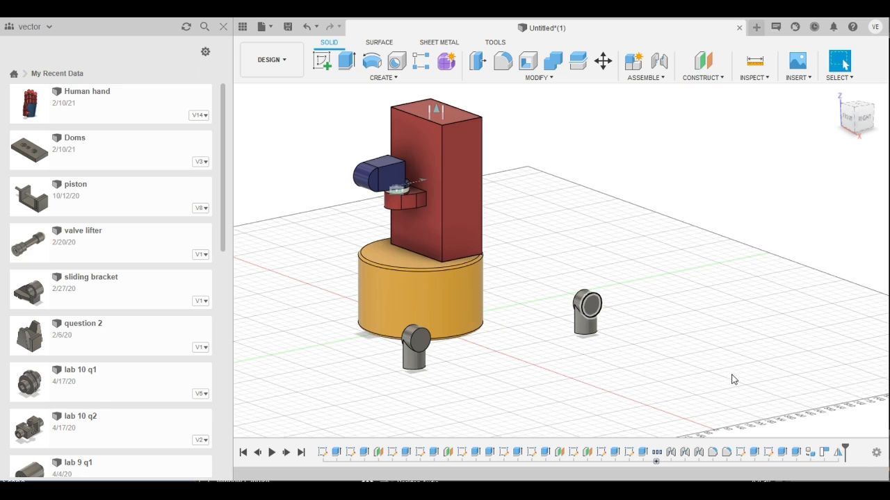
Move the mirrored link copy away from the base to the open area beyond the original link
drag(419, 340, 742, 324)
click(843, 64)
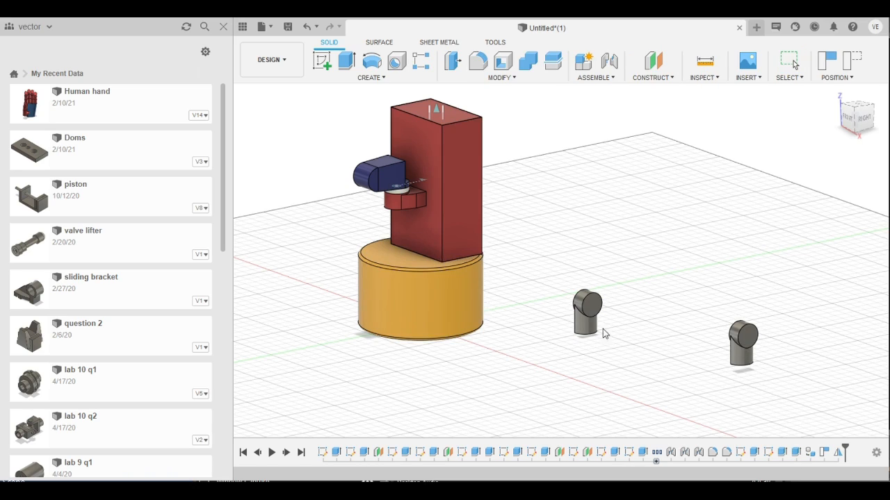
Mirror the grey link nearest the base across the vertical XZ origin plane and move the copy between the two existing links
click(624, 335)
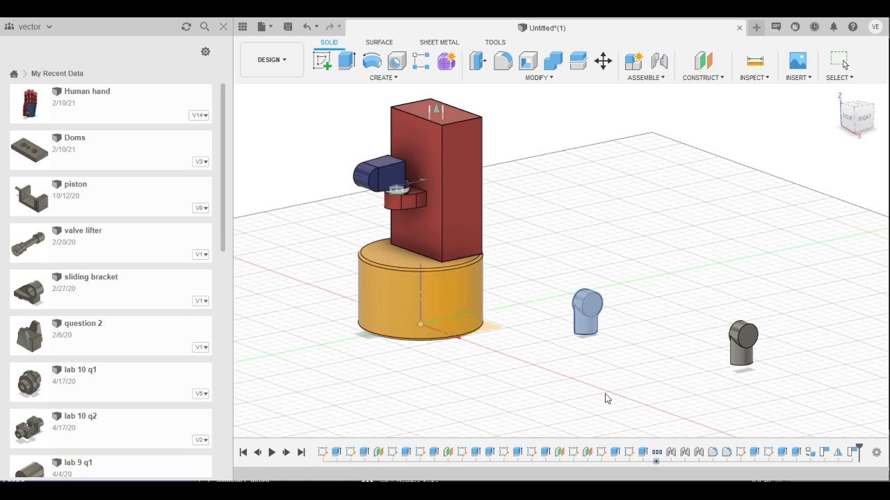
click(439, 300)
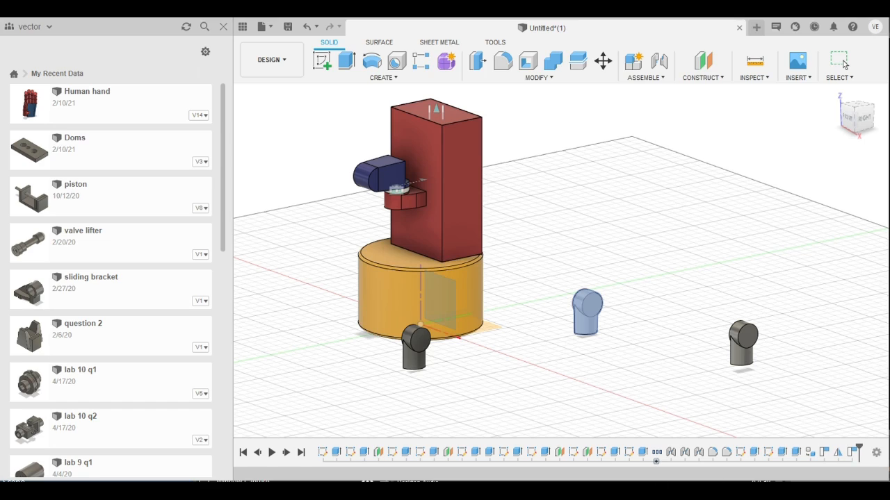
click(844, 64)
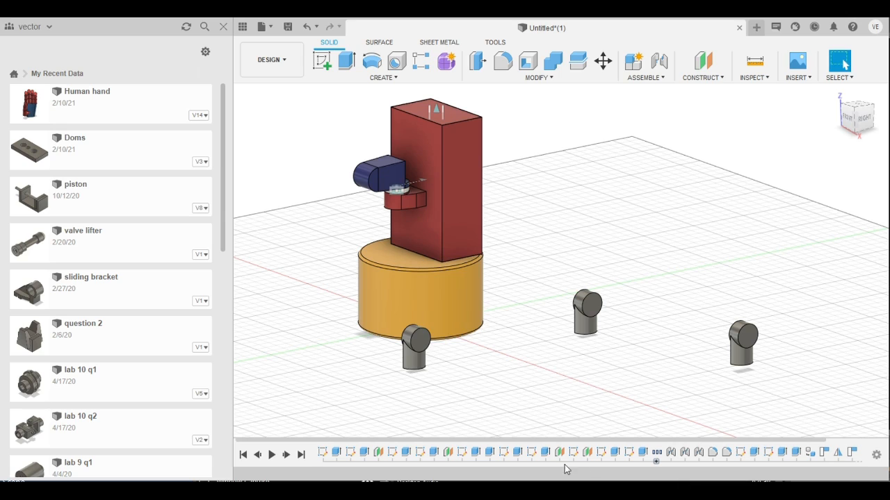
drag(415, 344, 683, 324)
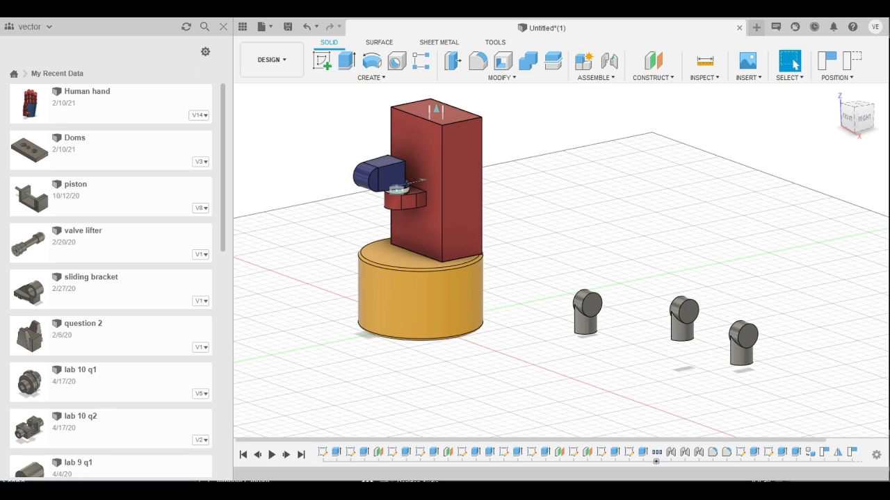
Sketch a circle about 100 mm in diameter on the horizontal origin plane, centred on the X axis about 375 mm from the origin
scroll(573, 280, up, 3)
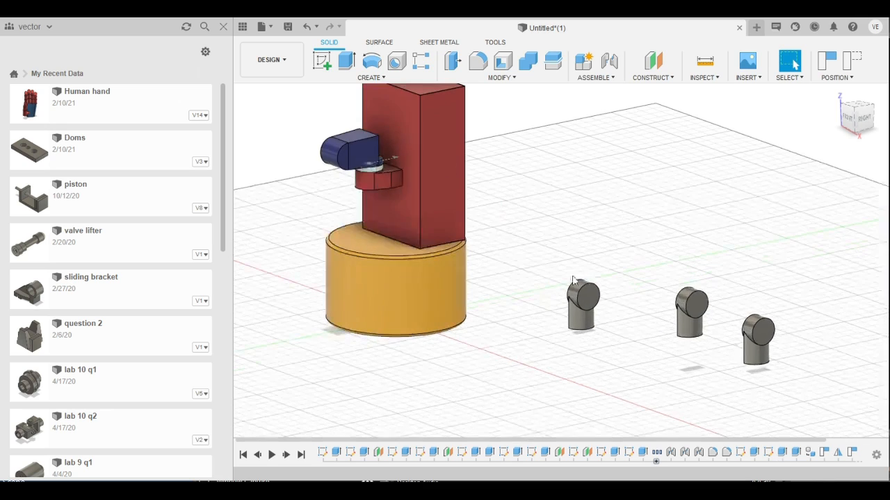
click(322, 60)
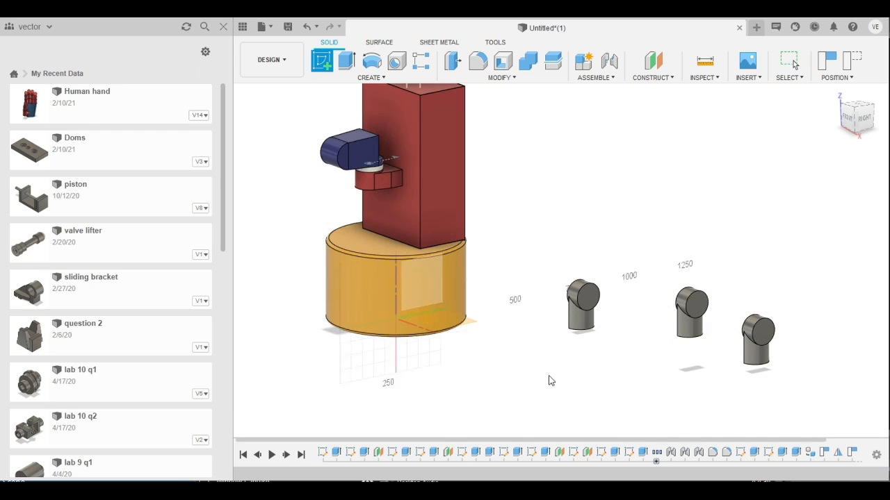
key(Escape)
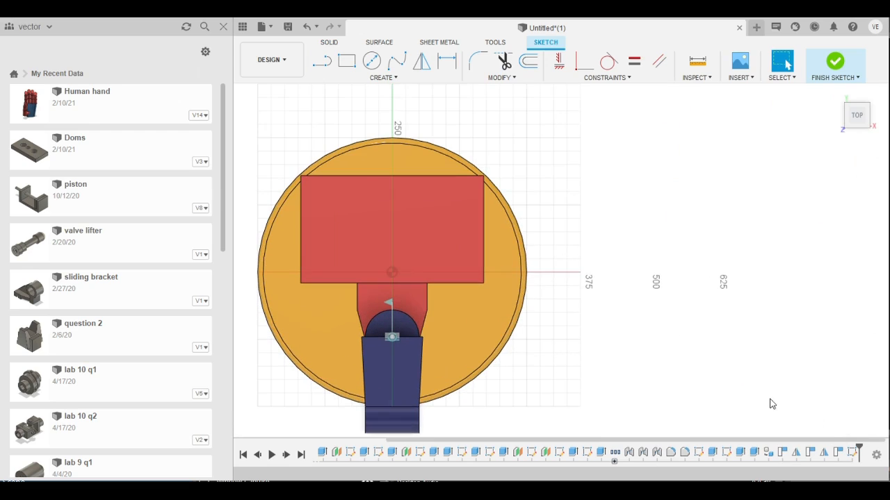
key(c)
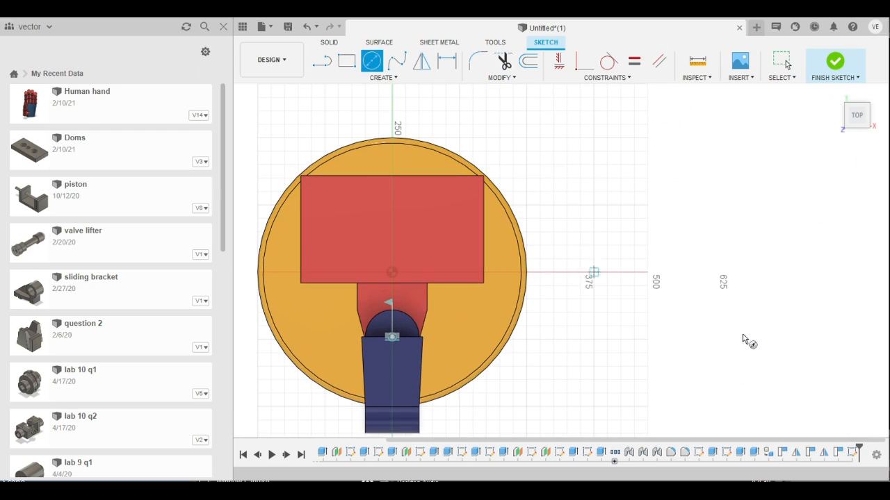
click(594, 272)
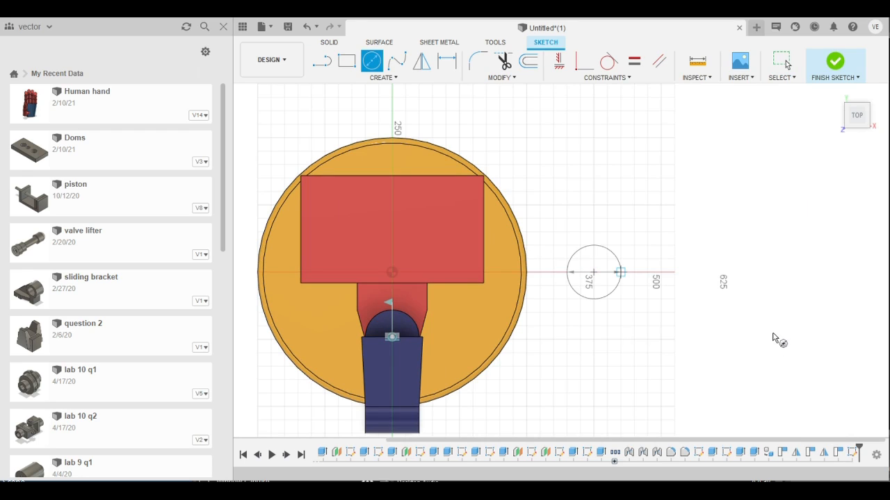
key(Return)
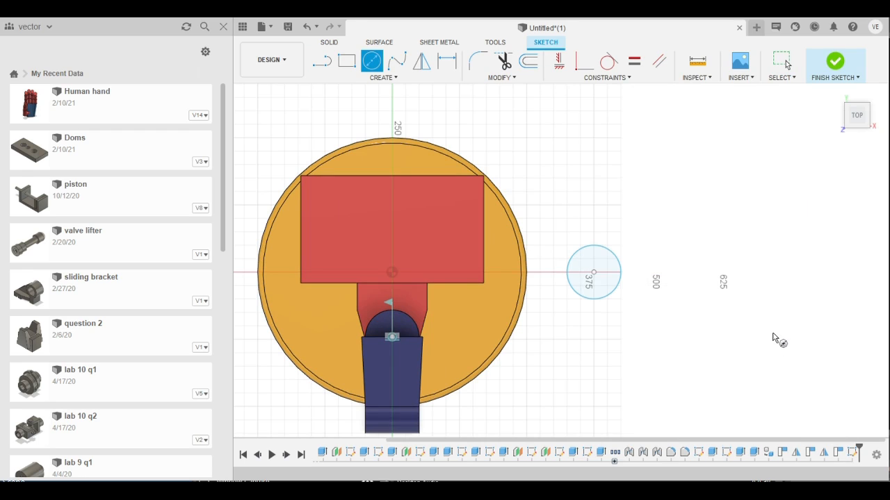
Extrude the circle beside the base 20 mm into a separate disc
click(329, 41)
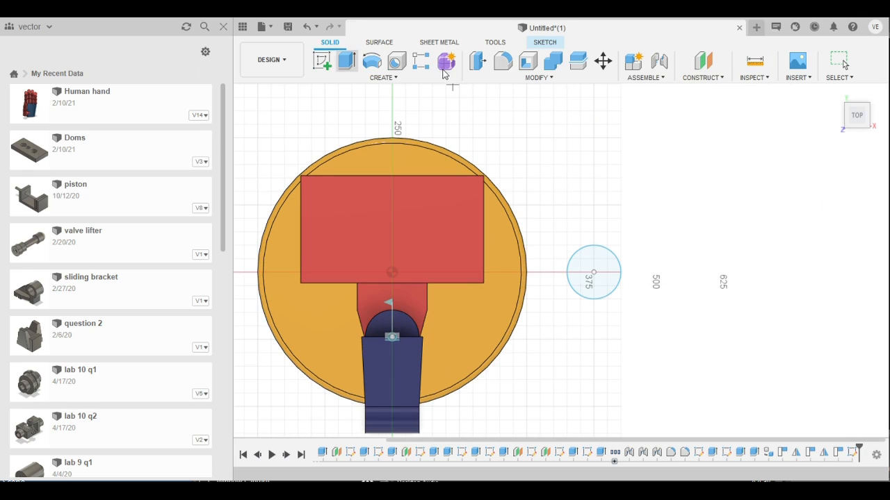
click(346, 61)
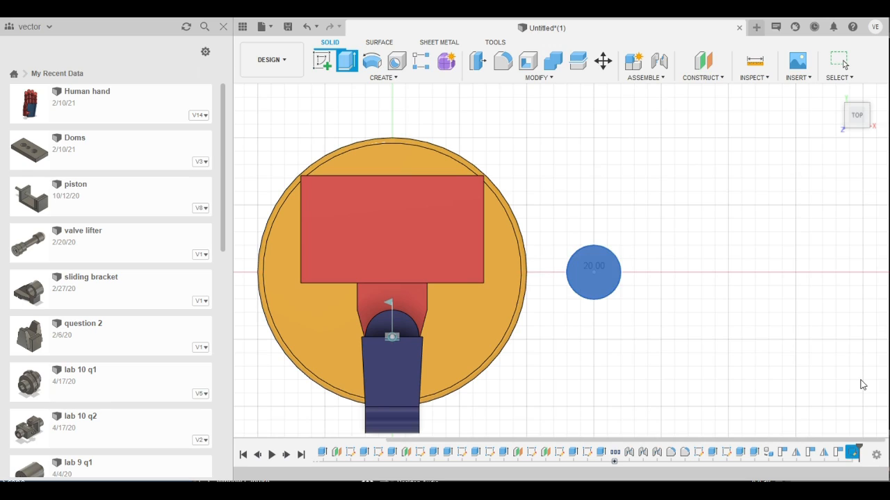
key(Return)
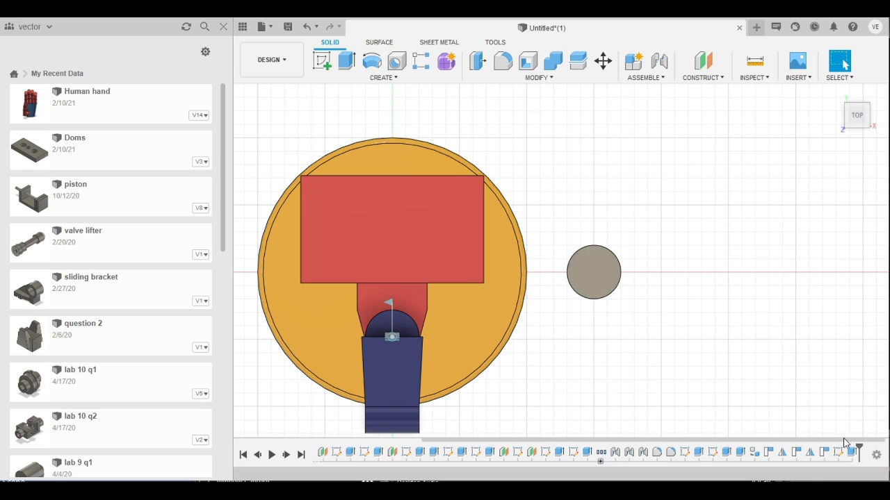
Convert the grey disc body into a component and move it farther away from the yellow base
shift+middle_drag(744, 451, 704, 330)
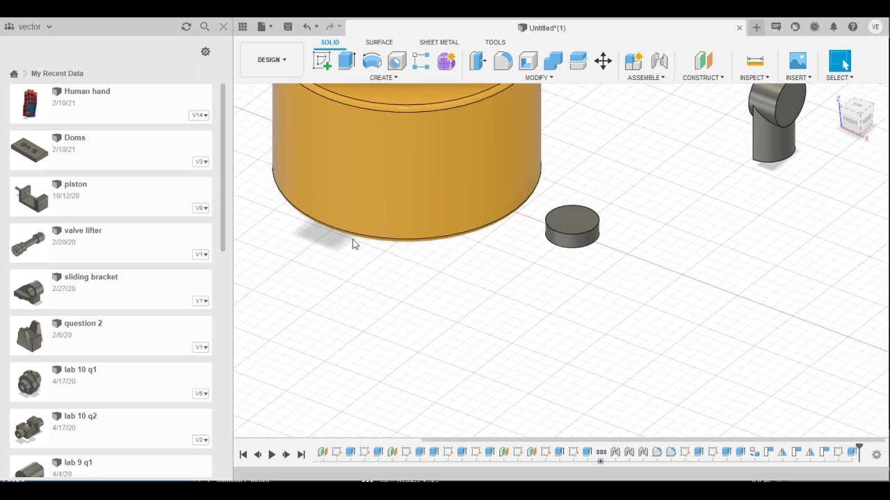
click(385, 236)
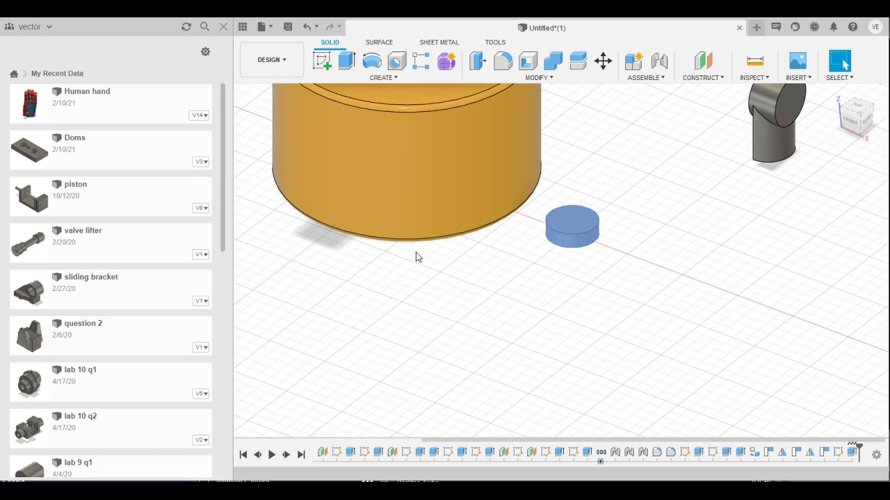
click(485, 288)
drag(715, 272, 838, 230)
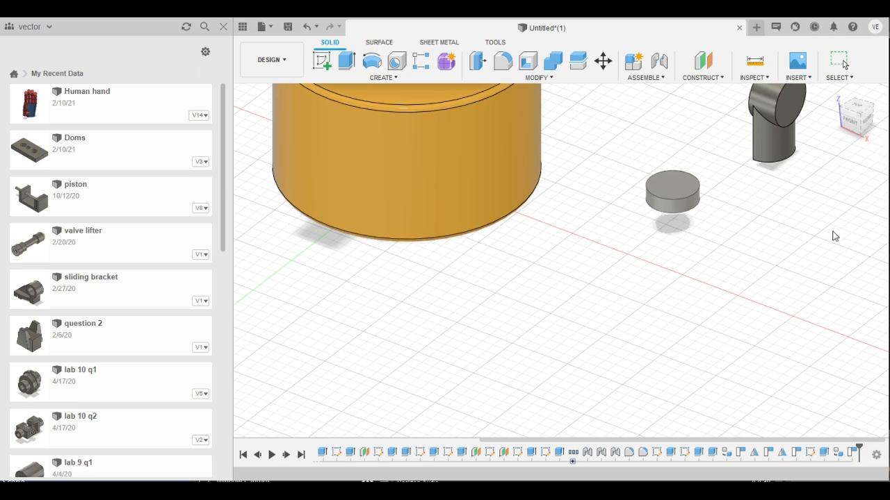
Capture the disc's moved position and mirror the disc component across the vertical XZ origin plane
click(678, 198)
click(705, 253)
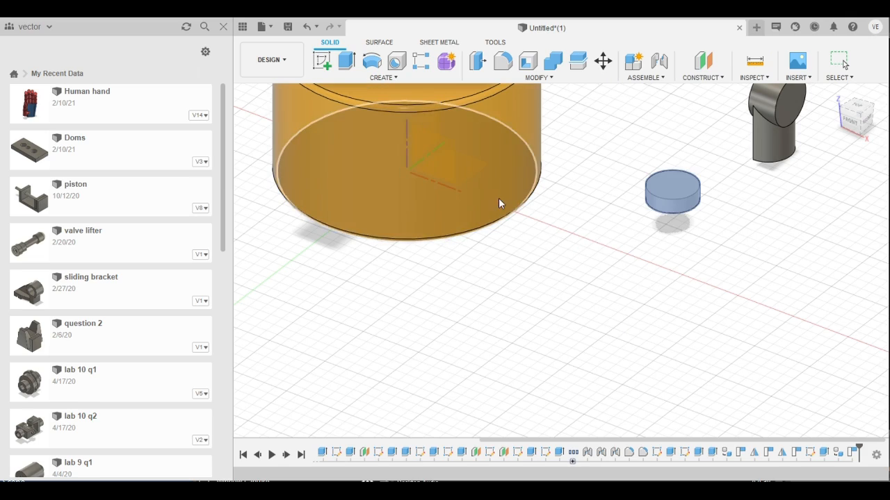
click(434, 156)
key(Return)
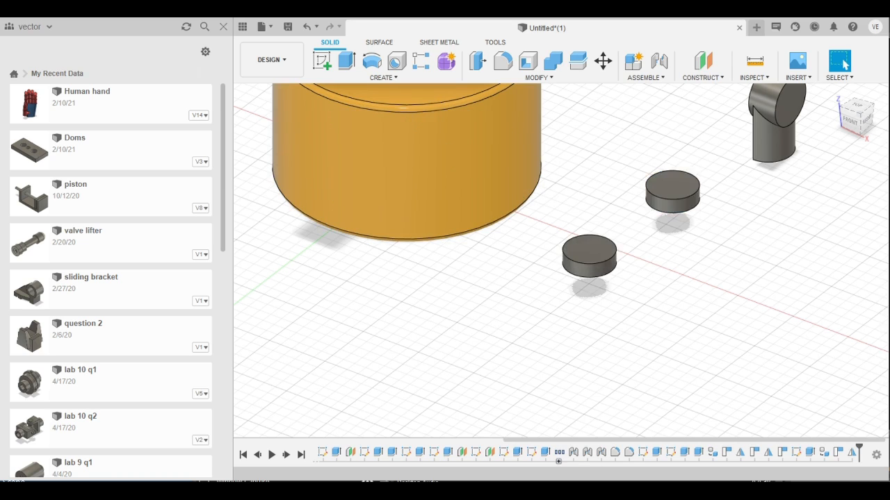
Gather the two grey discs and the three grey links into a compact group away from the base
scroll(717, 325, down, 6)
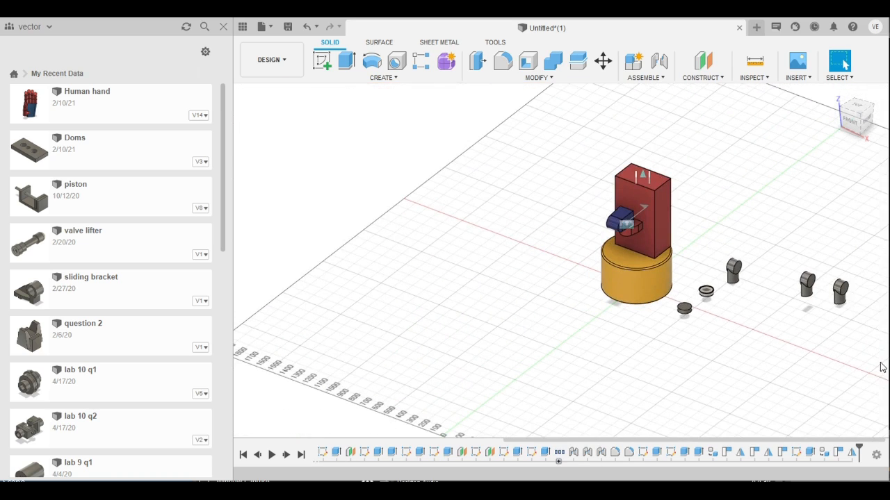
drag(706, 291, 792, 286)
drag(684, 308, 798, 240)
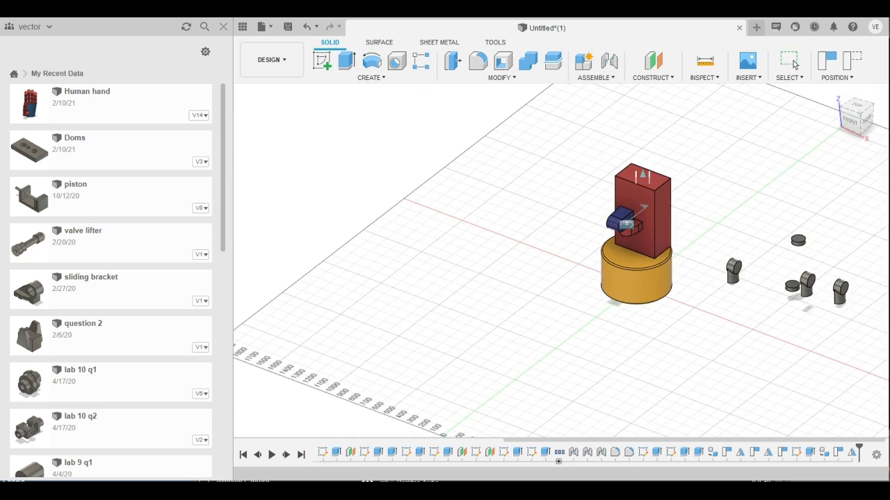
drag(733, 271, 778, 243)
drag(792, 285, 840, 269)
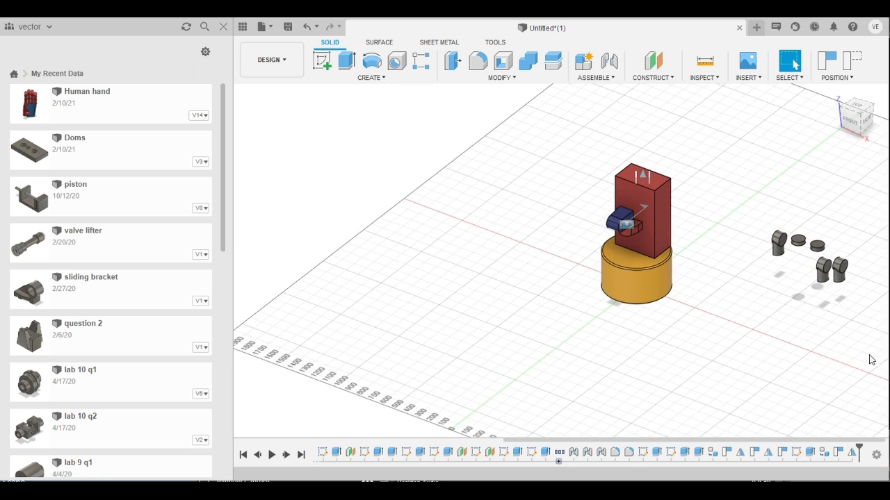
Capture the components' positions and sketch a 100 mm circle on the horizontal origin plane, centred on the X axis about 425 mm from the origin
scroll(778, 431, down, 2)
scroll(772, 432, up, 4)
scroll(588, 444, down, 2)
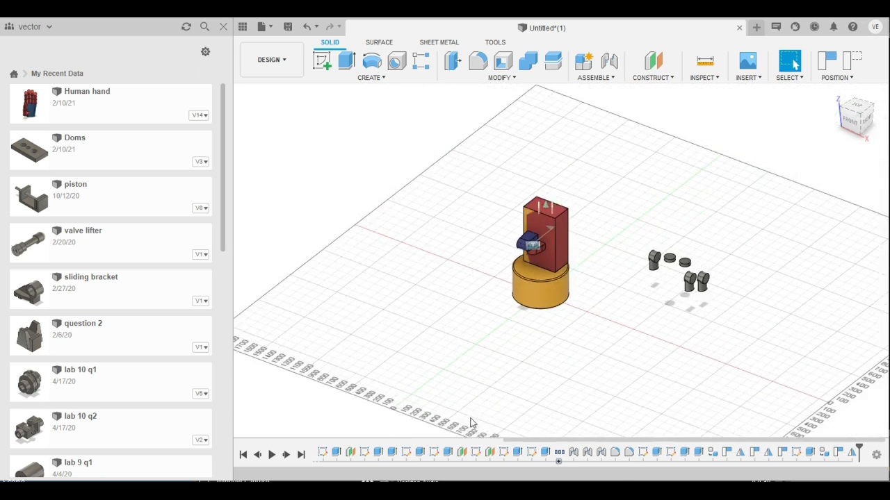
scroll(743, 437, up, 3)
click(322, 60)
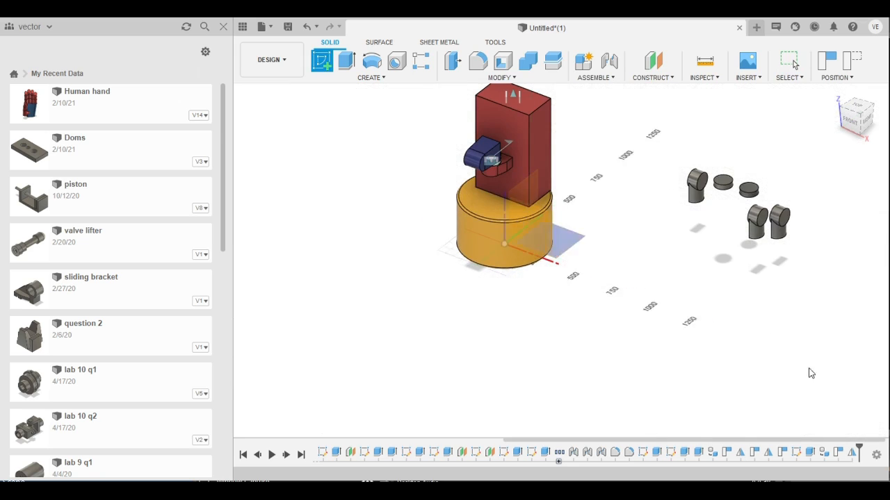
click(617, 322)
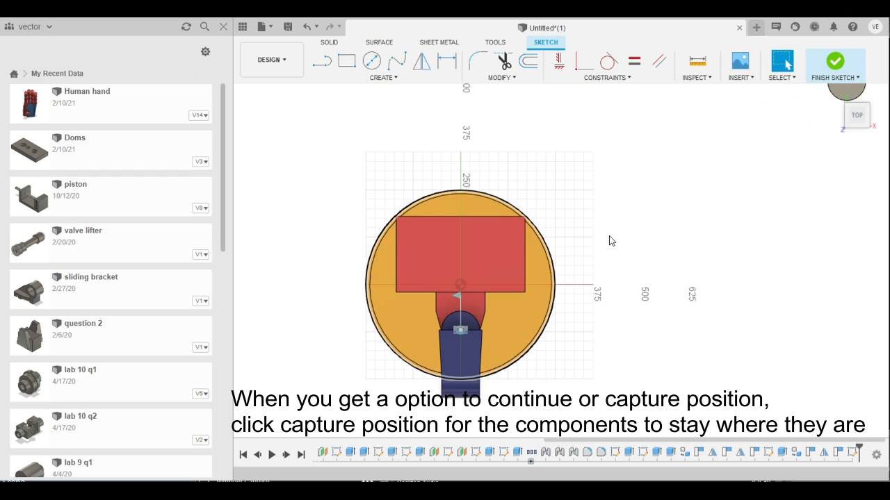
key(l)
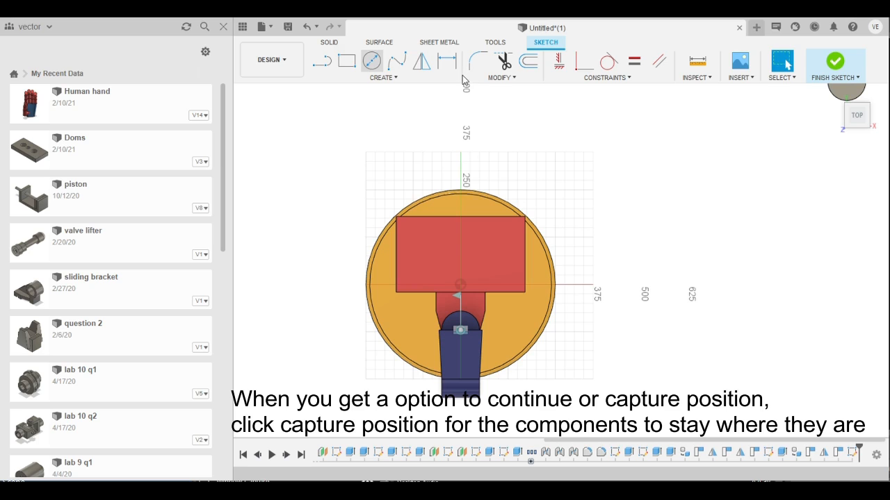
key(c)
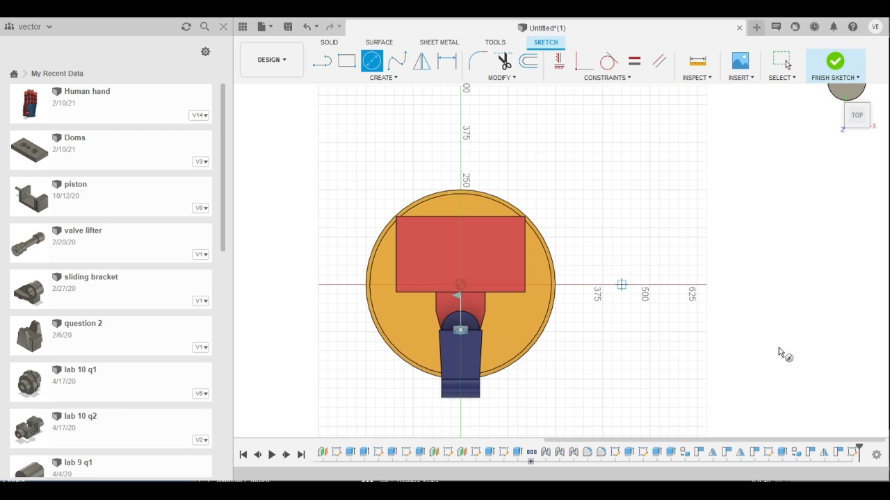
click(621, 284)
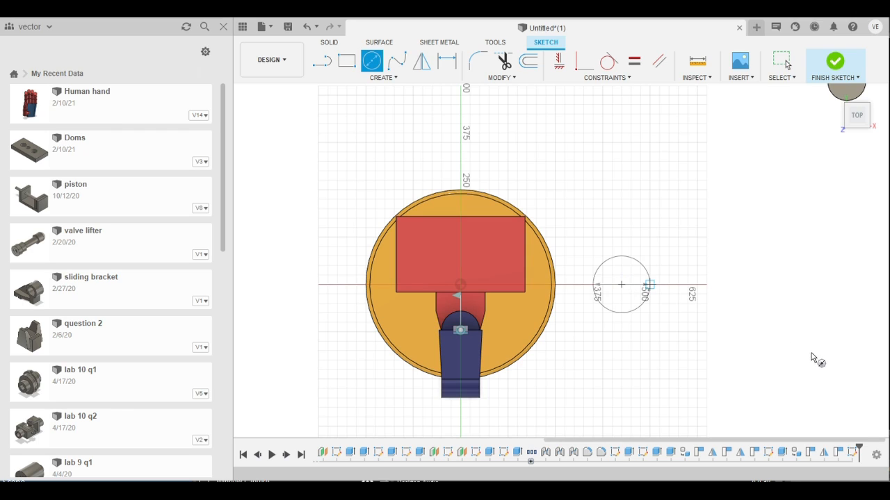
click(802, 354)
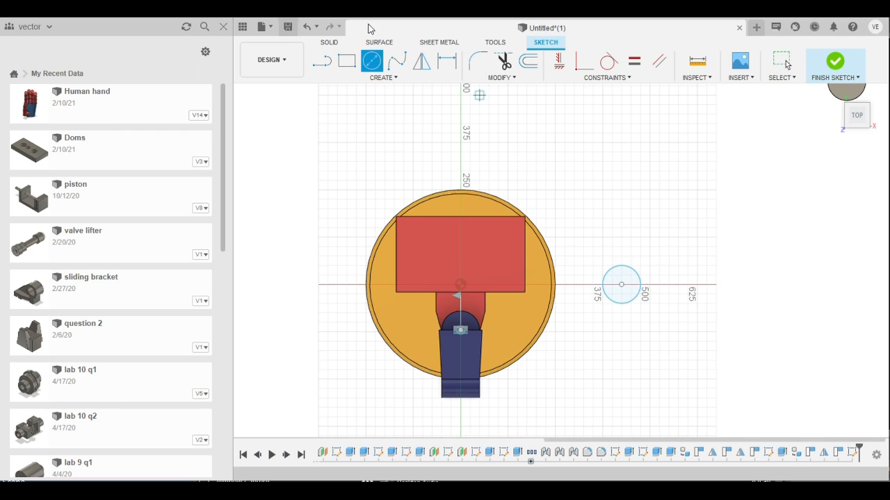
Draw a line through the new circle's centre, perpendicular to the X axis, splitting it into two halves
key(l)
scroll(669, 322, up, 1)
scroll(645, 321, up, 3)
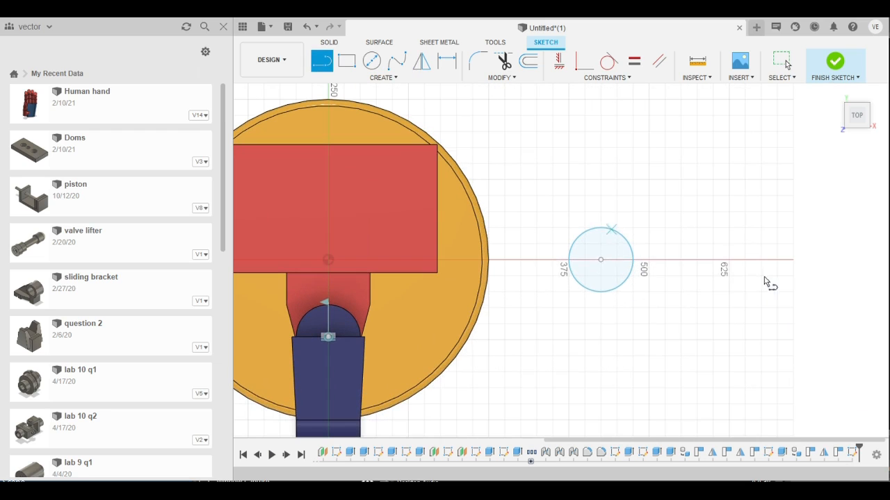
click(601, 227)
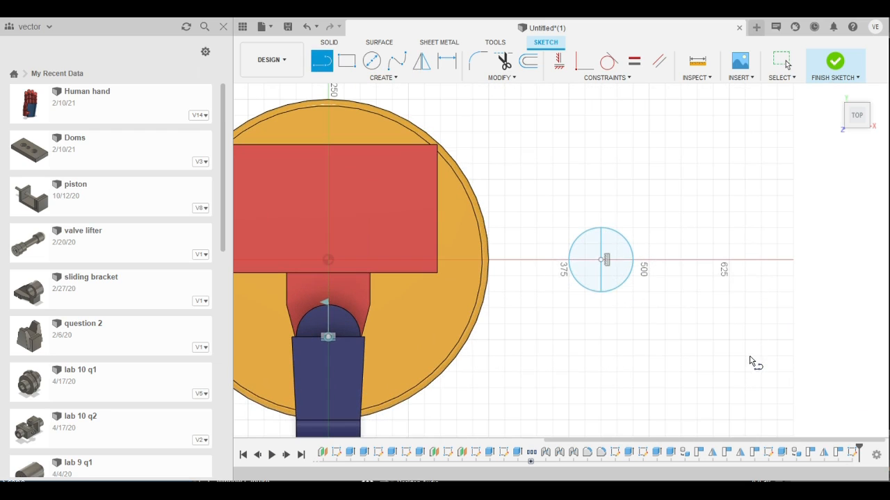
key(Escape)
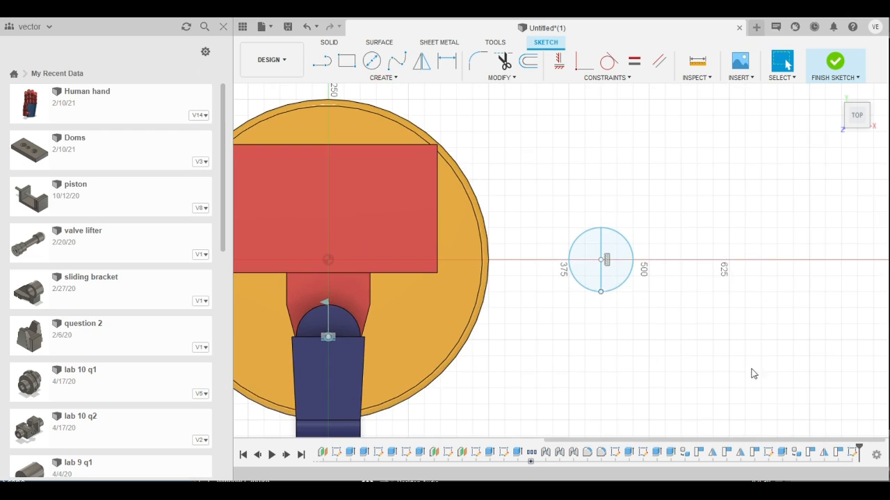
Extrude the half circle farther from the base 120 mm as a new body
click(329, 41)
click(346, 61)
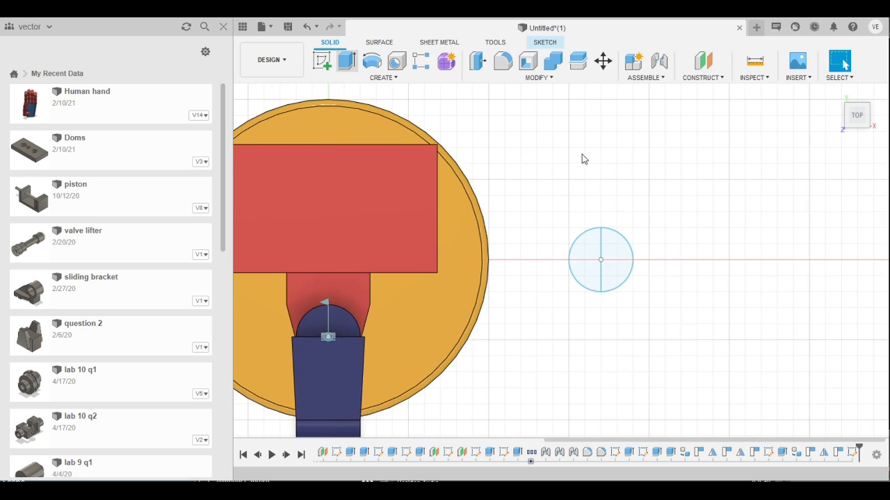
click(615, 261)
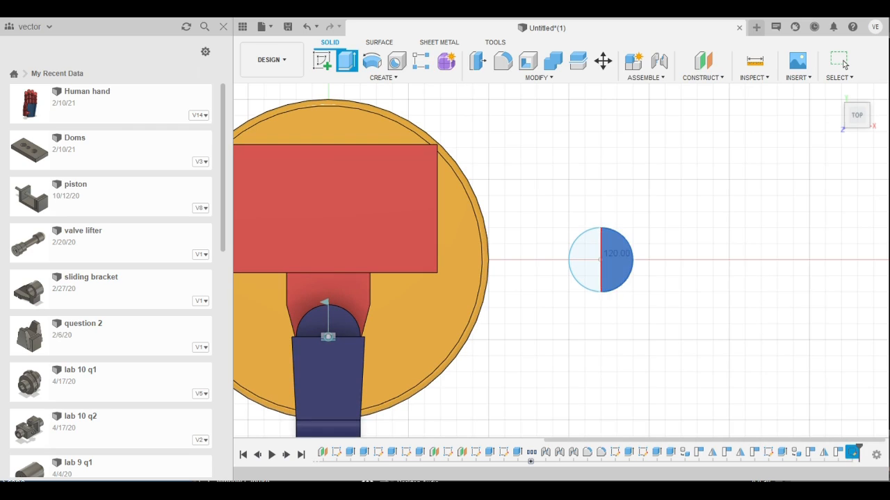
click(839, 61)
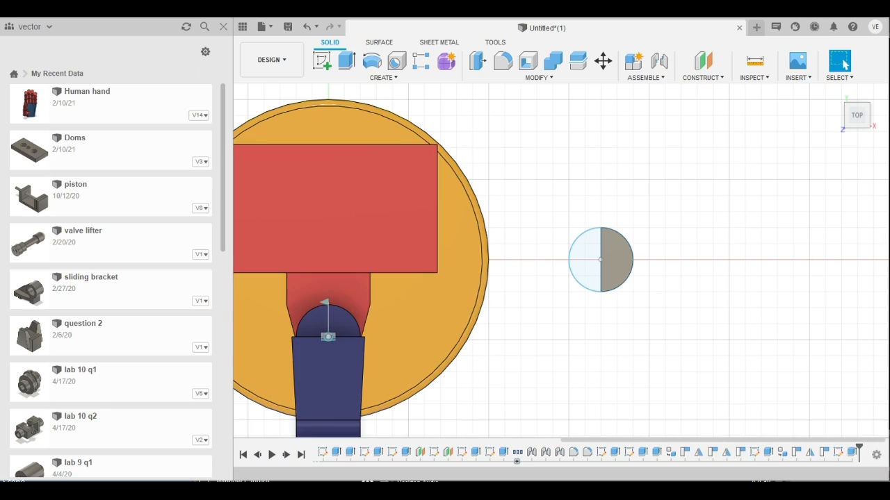
shift+middle_drag(737, 389, 760, 360)
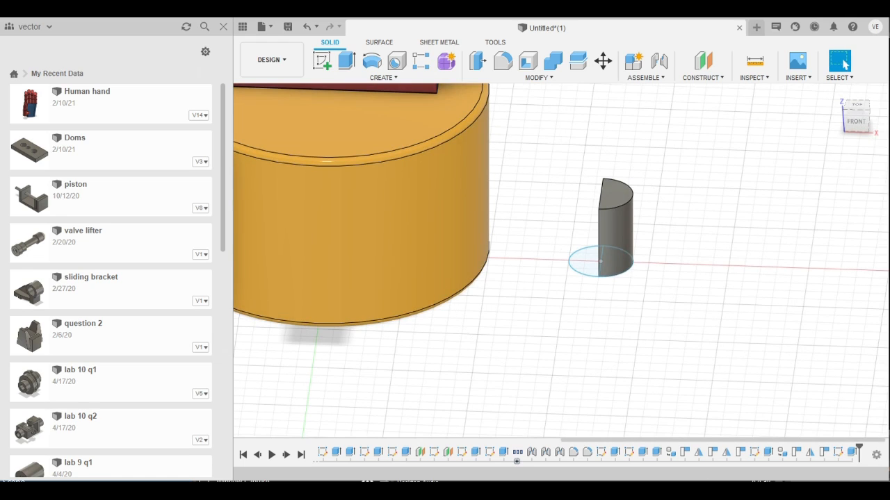
Hide the yellow base and sketch a circle on the half cylinder's flat face, centred on its top edge and spanning the face's full width
shift+middle_drag(695, 427, 751, 410)
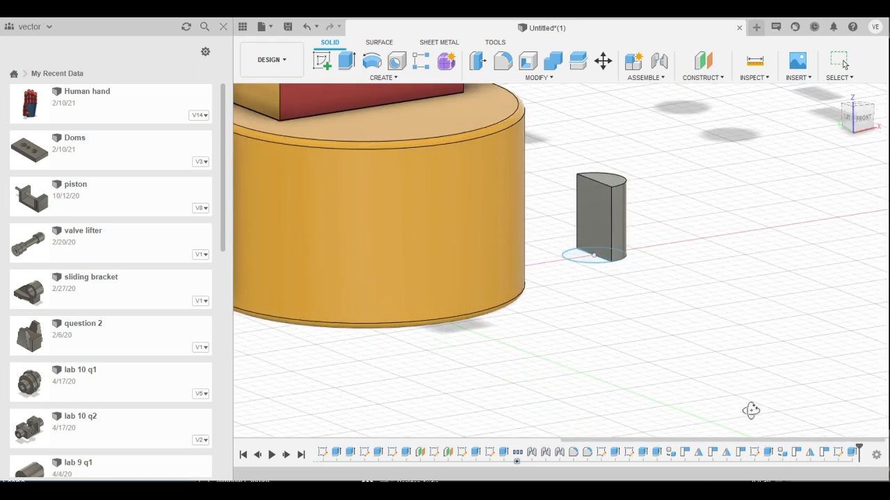
click(322, 61)
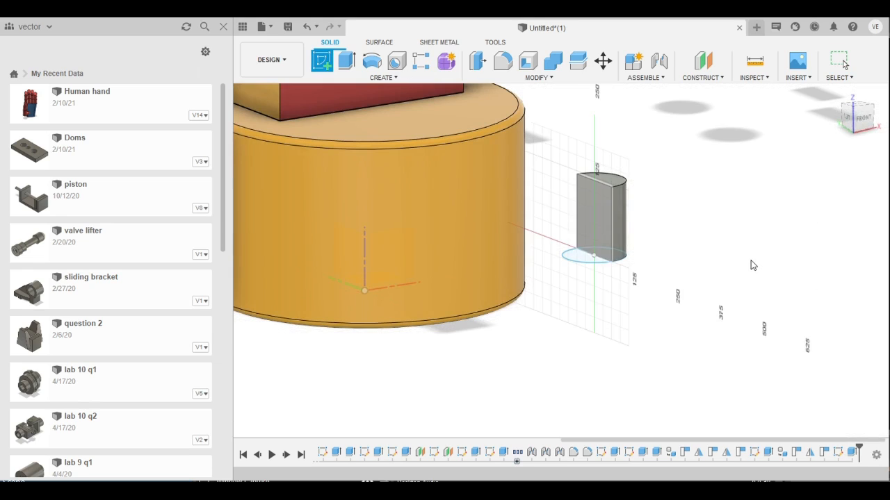
click(750, 265)
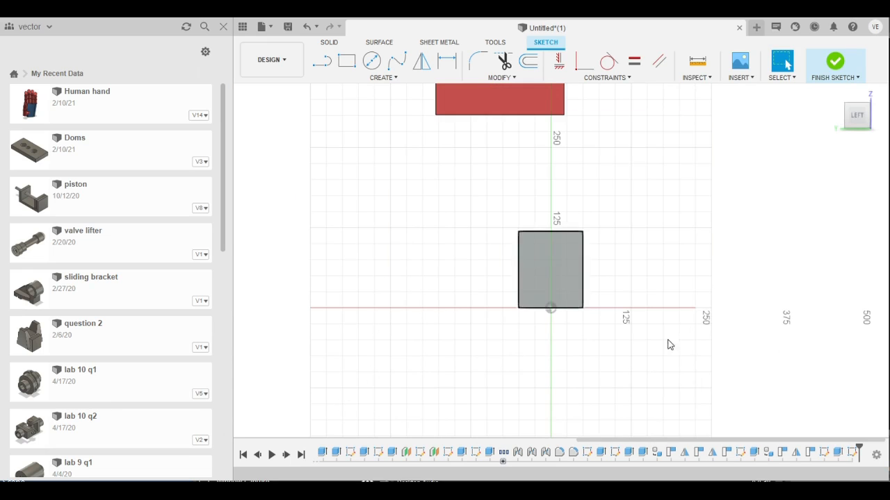
scroll(619, 296, up, 2)
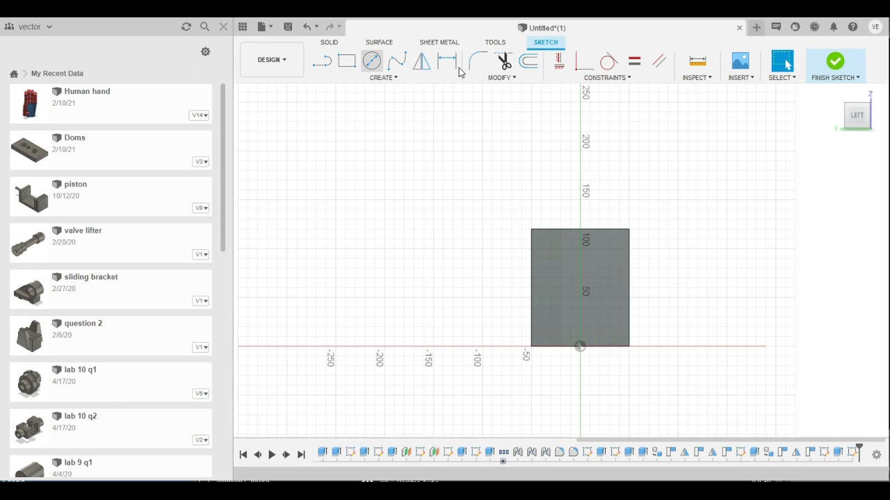
click(371, 61)
click(580, 230)
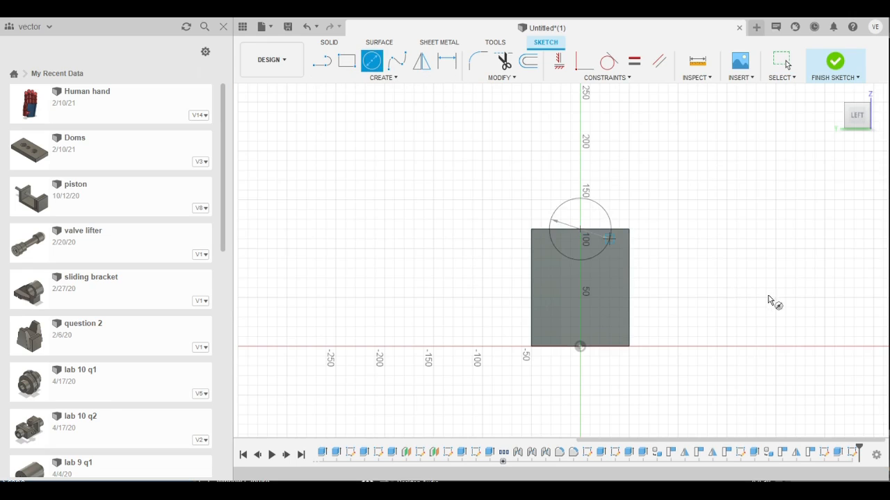
click(629, 229)
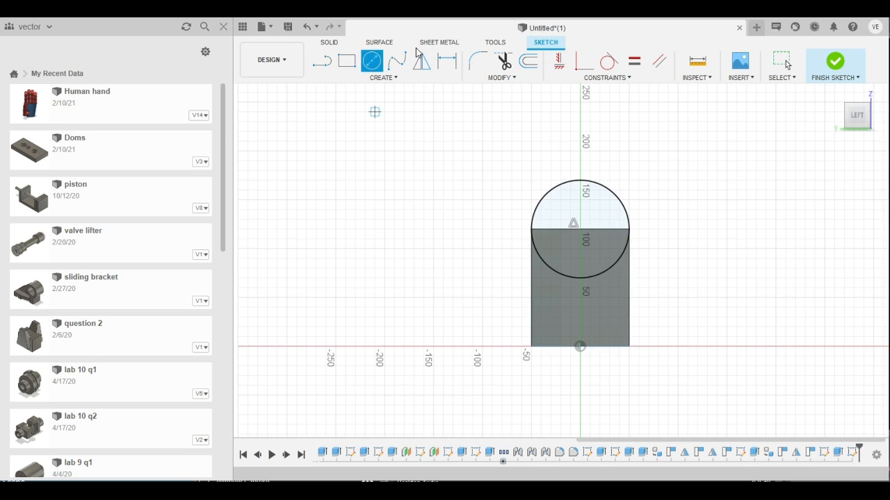
click(835, 61)
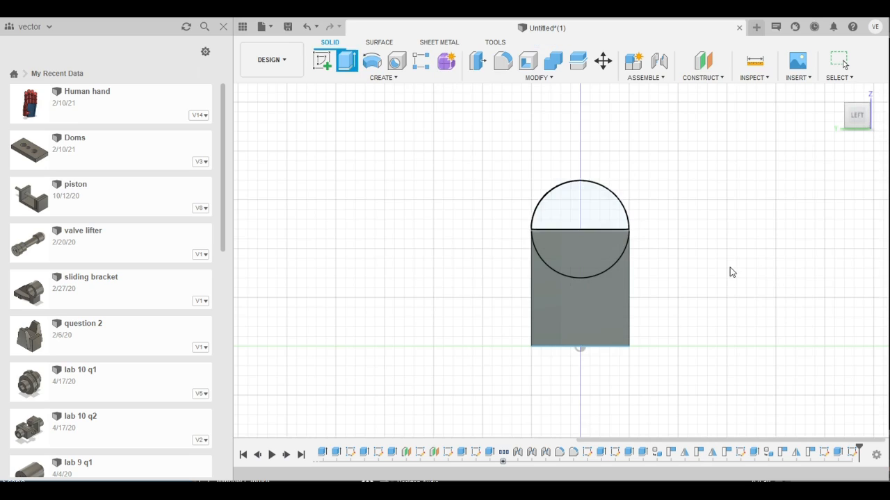
Extrude the whole circle 10 mm outward from the half cylinder's flat face
click(584, 218)
click(582, 240)
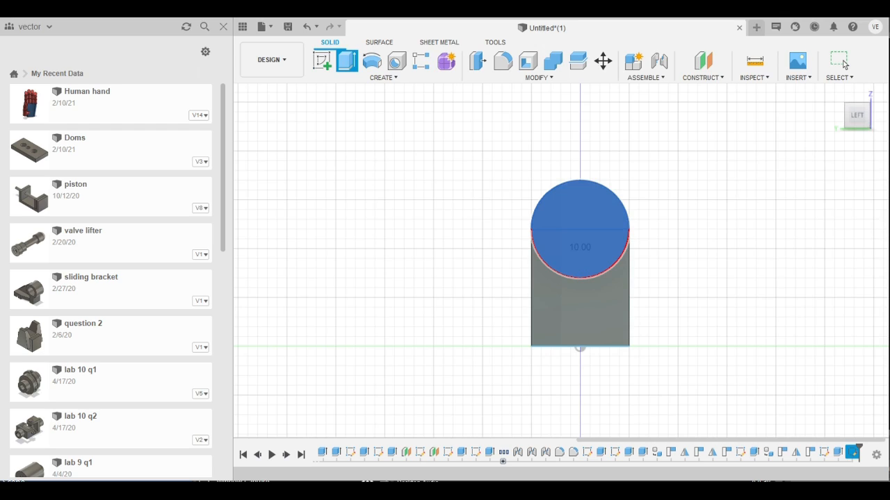
click(839, 63)
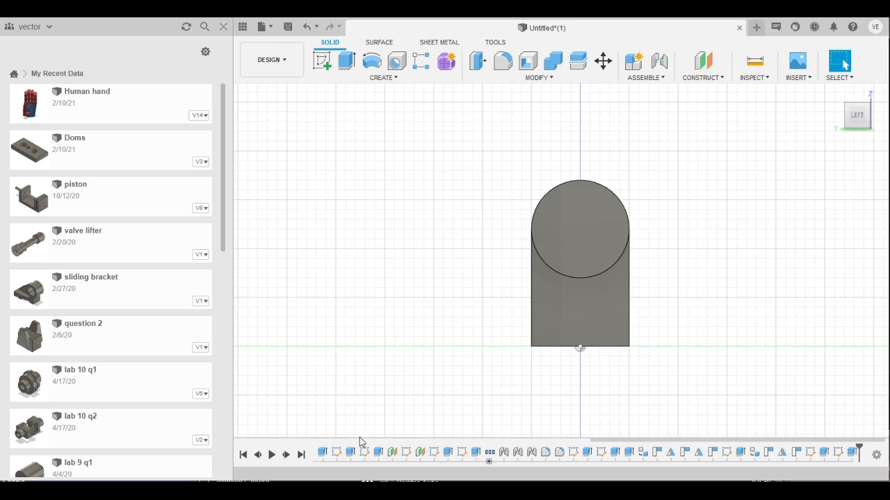
Extrude the same circle in the opposite direction, over the half cylinder to about its rounded side, joining it to the body
click(347, 61)
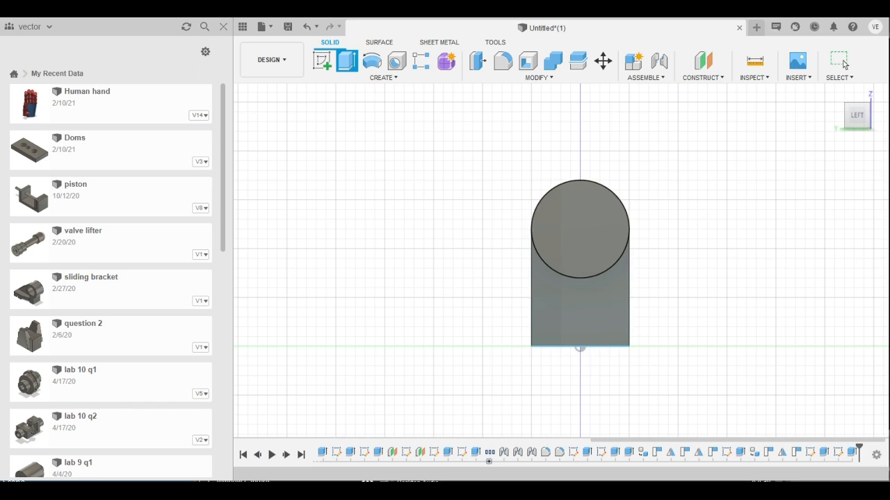
click(518, 452)
drag(671, 472, 805, 374)
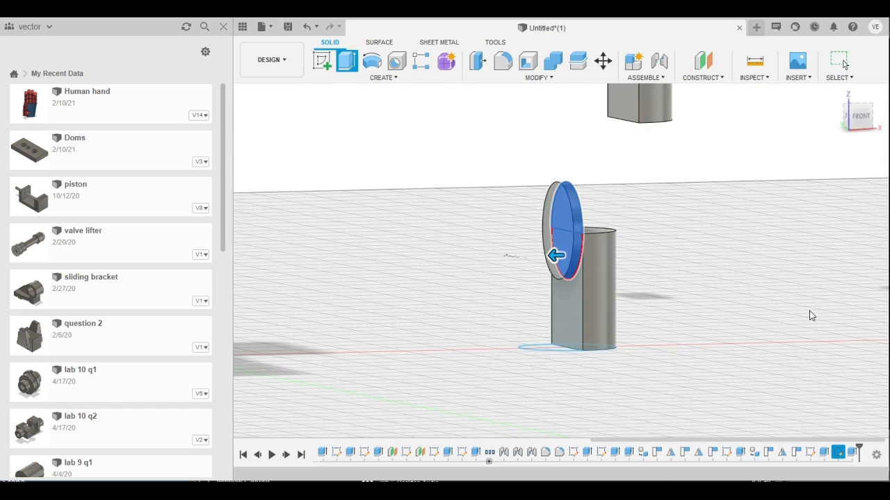
drag(556, 256, 624, 253)
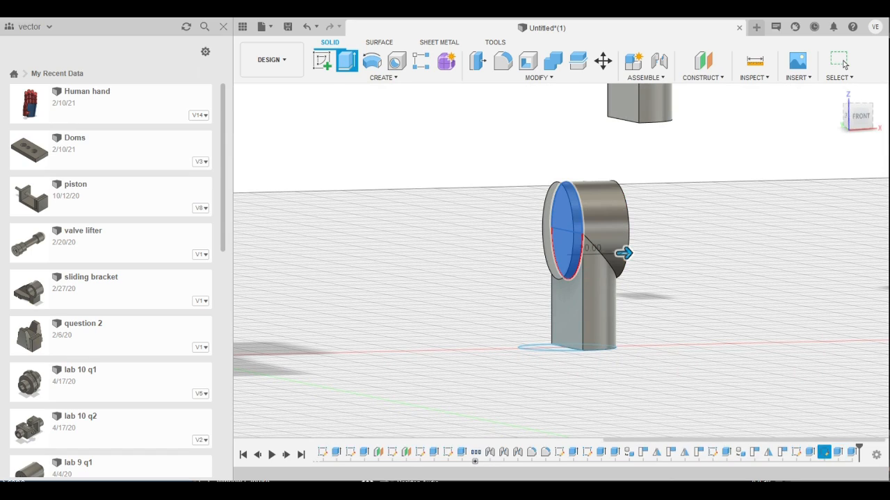
click(841, 62)
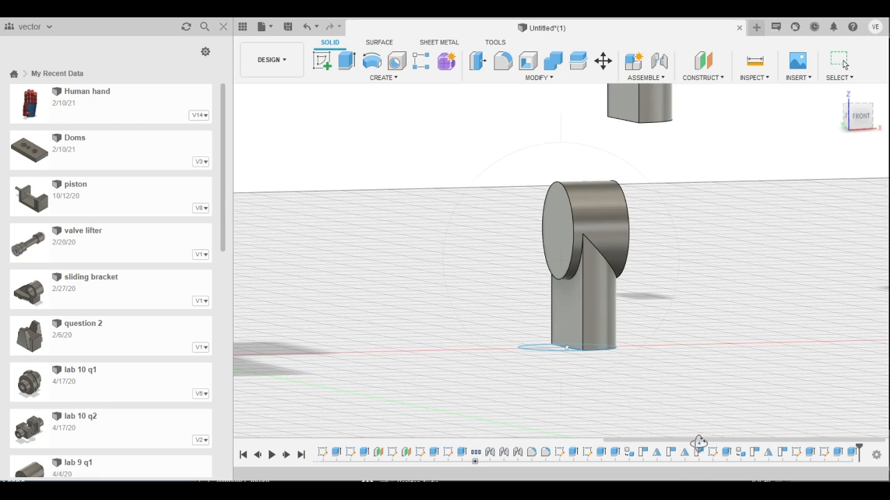
Extrude both halves of the base circle 20 mm downward to form a round foot under the half cylinder
shift+middle_drag(695, 440, 688, 392)
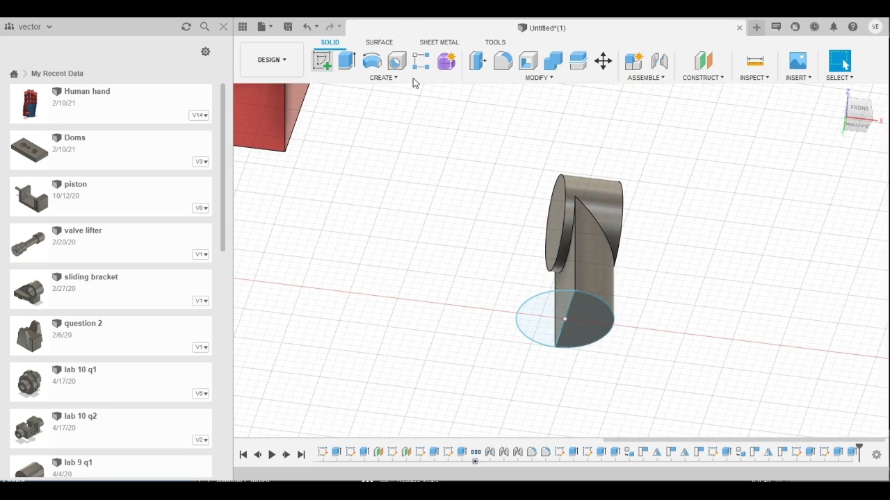
click(343, 60)
click(538, 308)
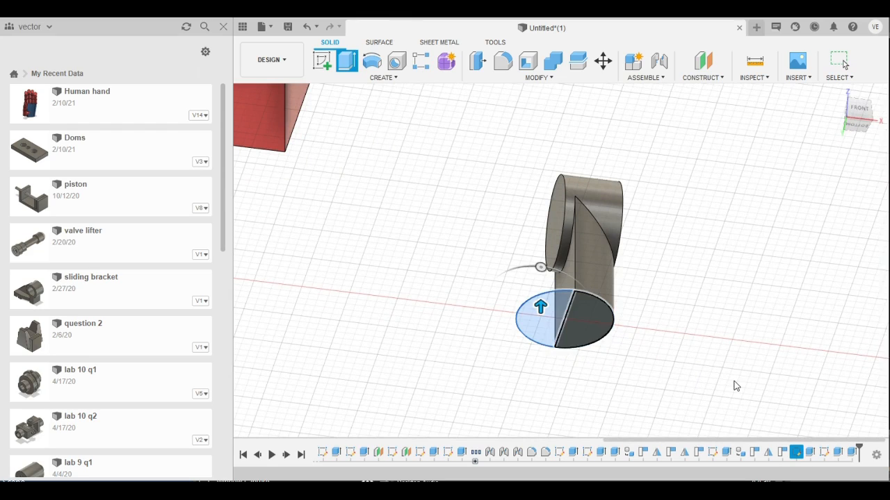
click(588, 309)
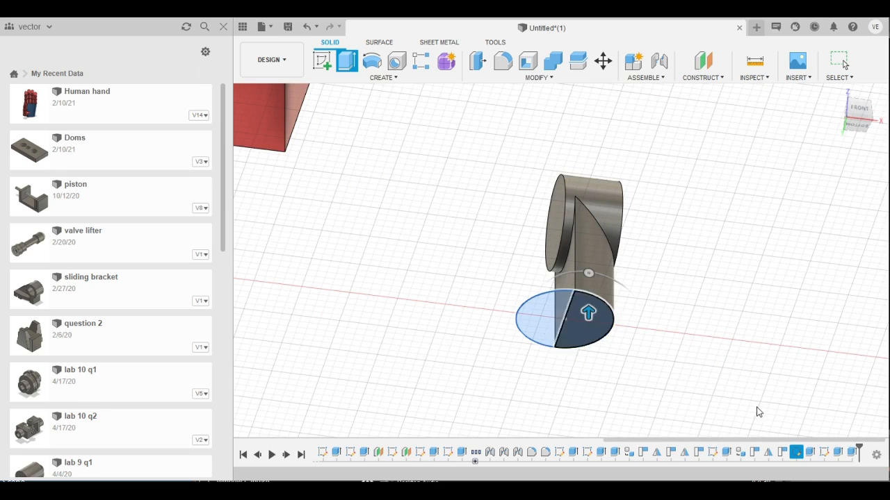
key(e)
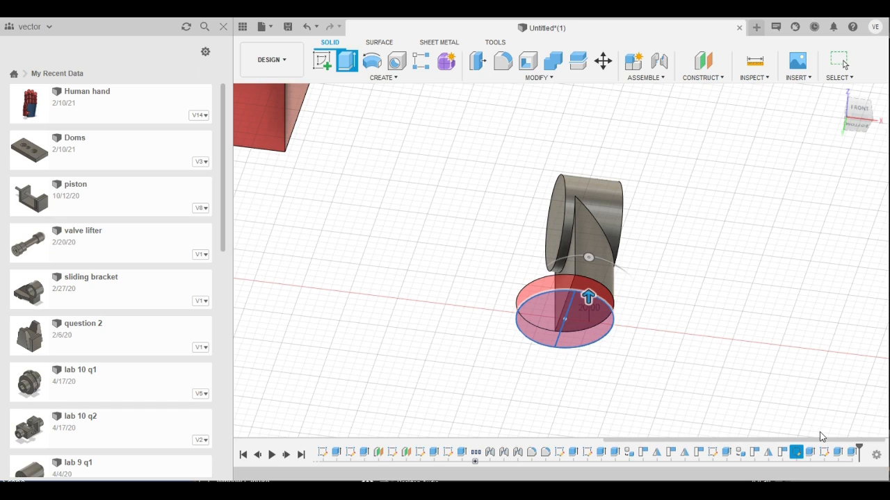
text(-)
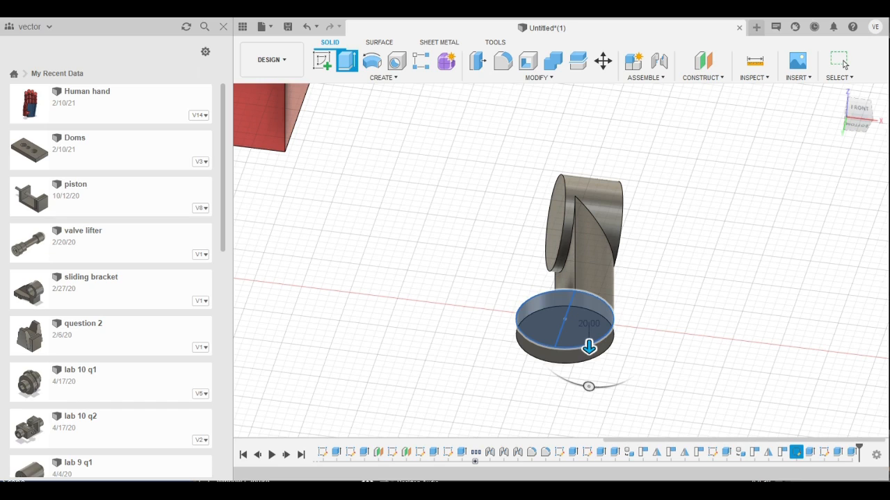
click(843, 64)
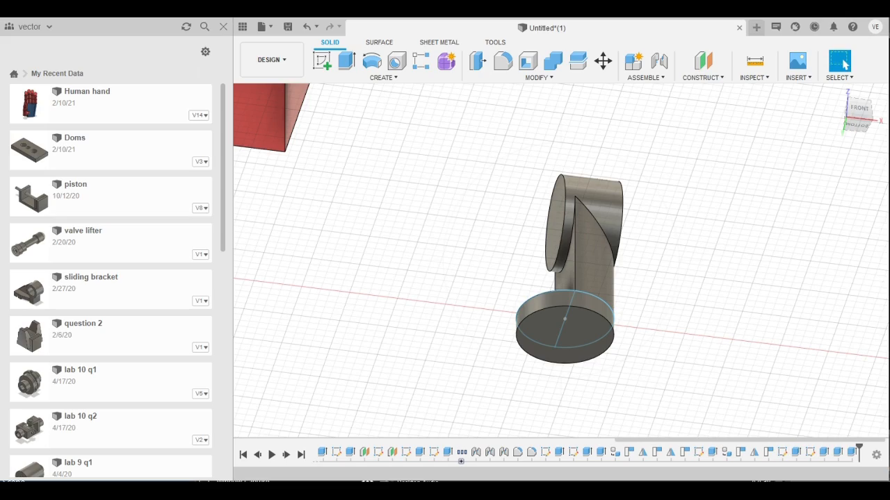
Convert the finished link body with the round foot into its own component
shift+middle_drag(741, 404, 726, 492)
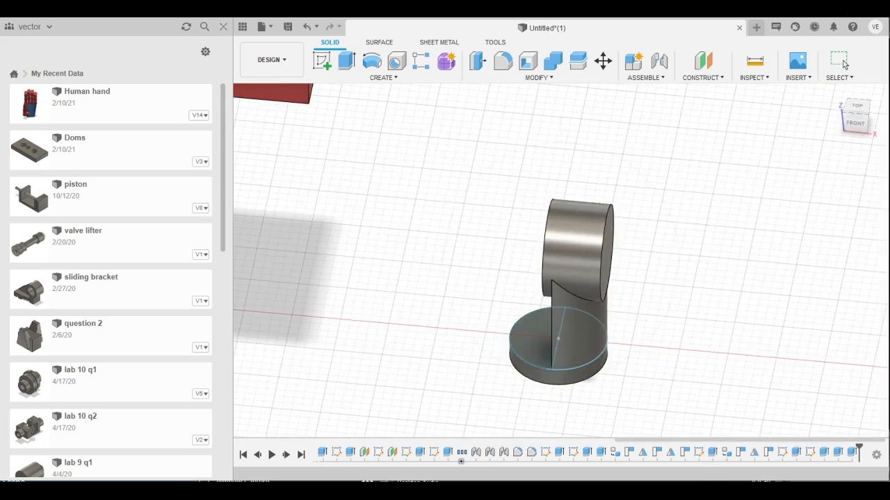
click(843, 63)
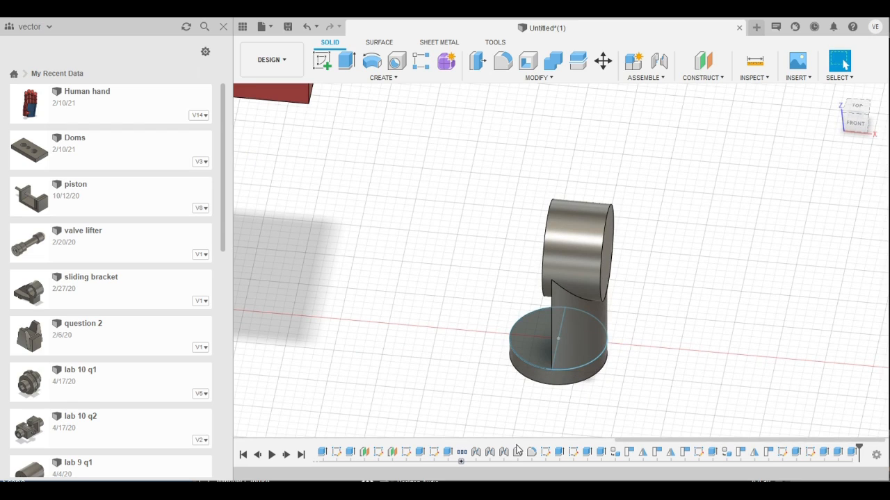
scroll(573, 376, down, 3)
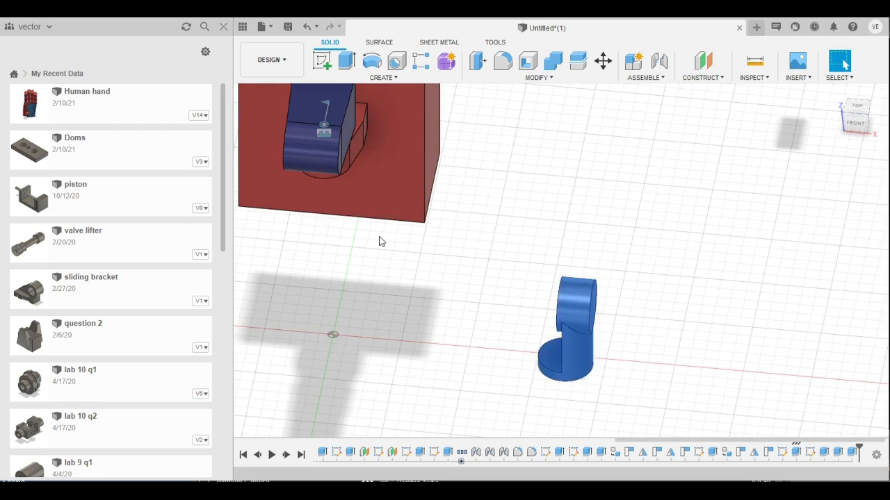
click(437, 285)
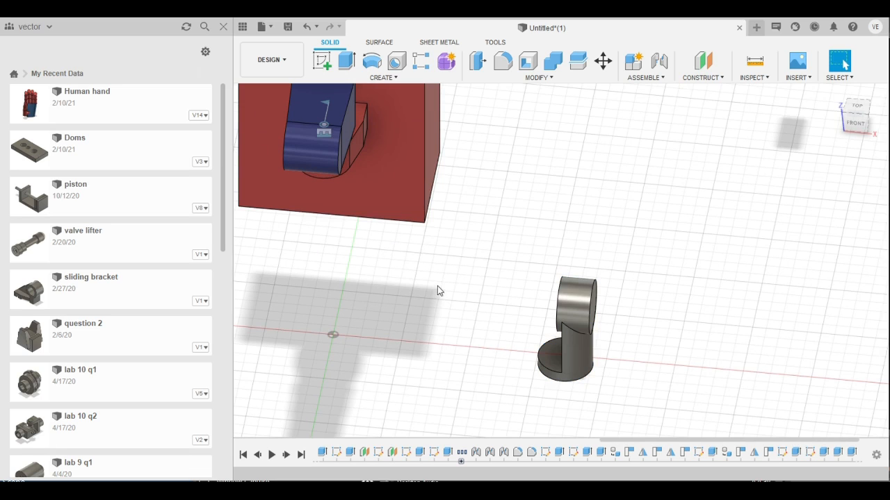
Show the yellow base again and move the new footed link off the X axis, farther from the base
key(ctrl+z)
key(ctrl+z)
scroll(762, 303, down, 5)
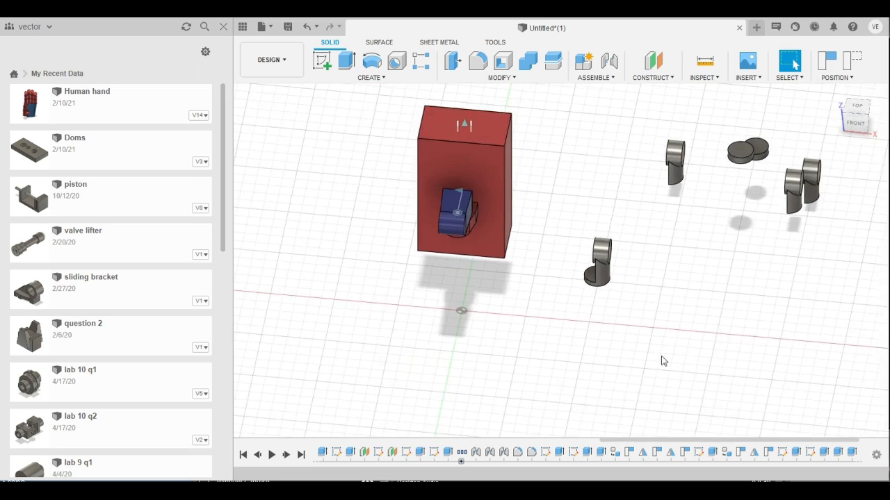
scroll(613, 439, up, 2)
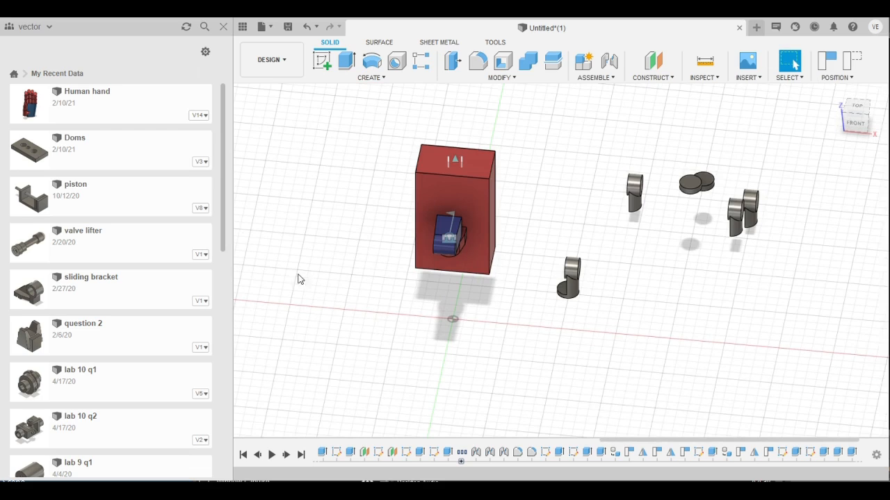
key(ctrl+z)
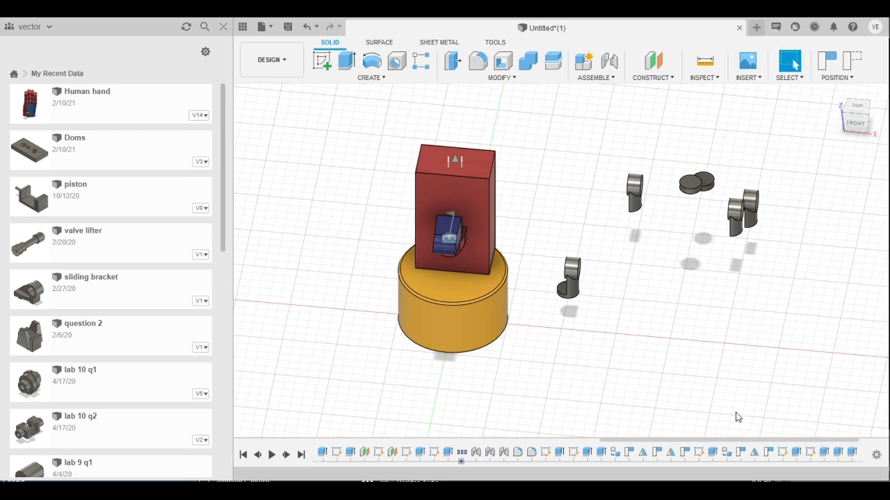
drag(713, 349, 788, 331)
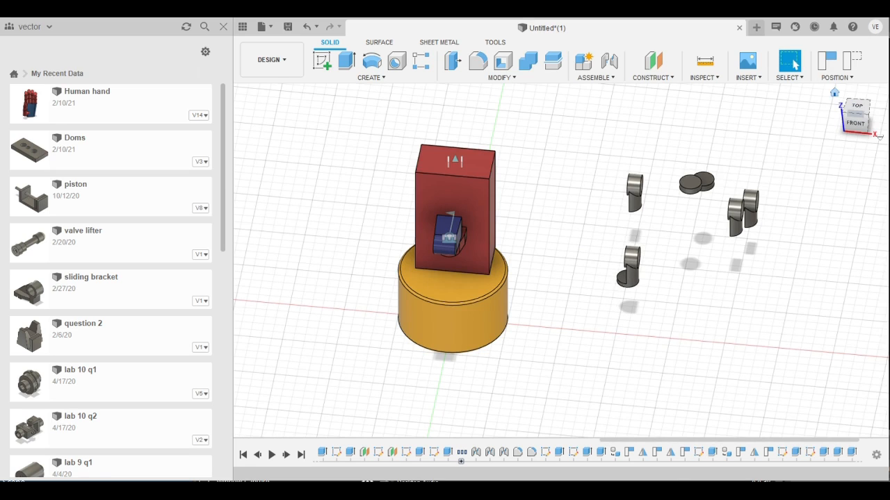
Capture the component positions and mirror the footed link across the vertical XZ origin plane
click(879, 137)
scroll(769, 411, up, 2)
scroll(755, 403, down, 1)
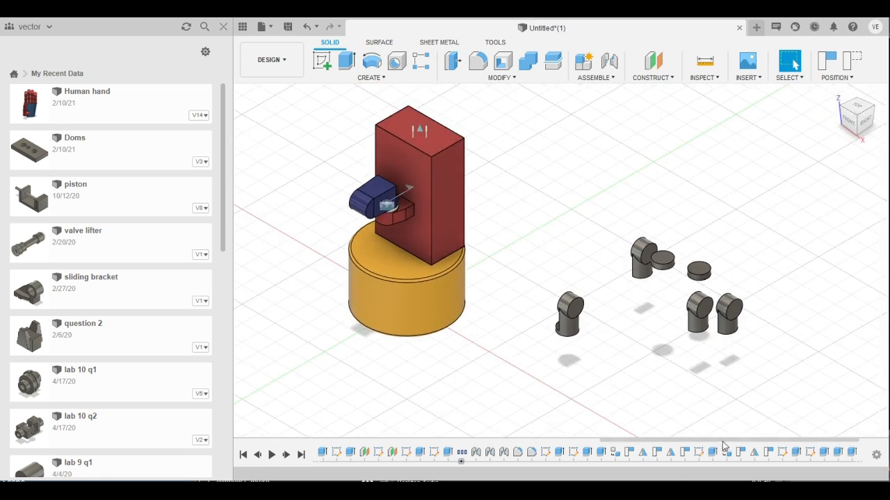
scroll(723, 445, down, 1)
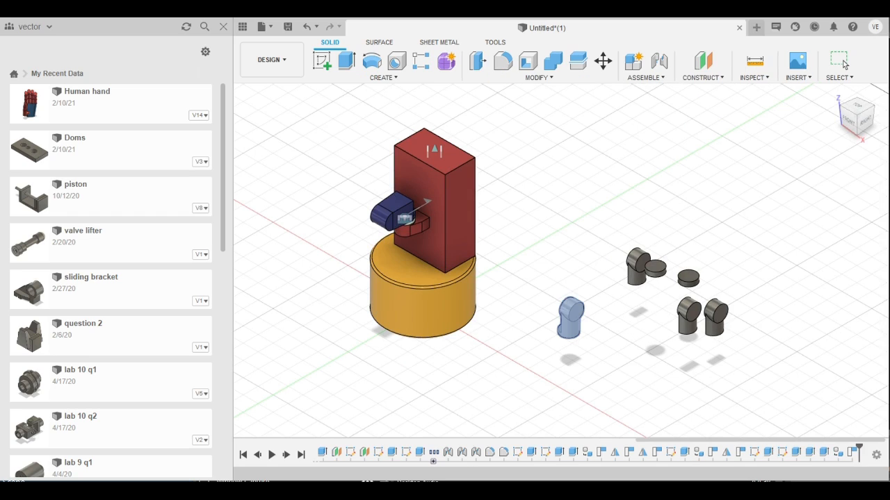
click(445, 295)
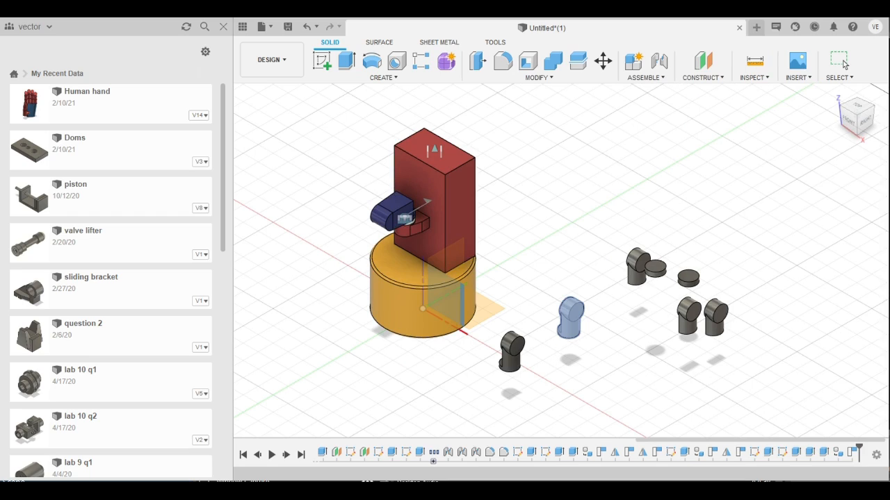
key(Return)
Move the footed link and its mirrored copy behind the group of grey links and discs
drag(509, 360, 693, 215)
drag(572, 308, 607, 192)
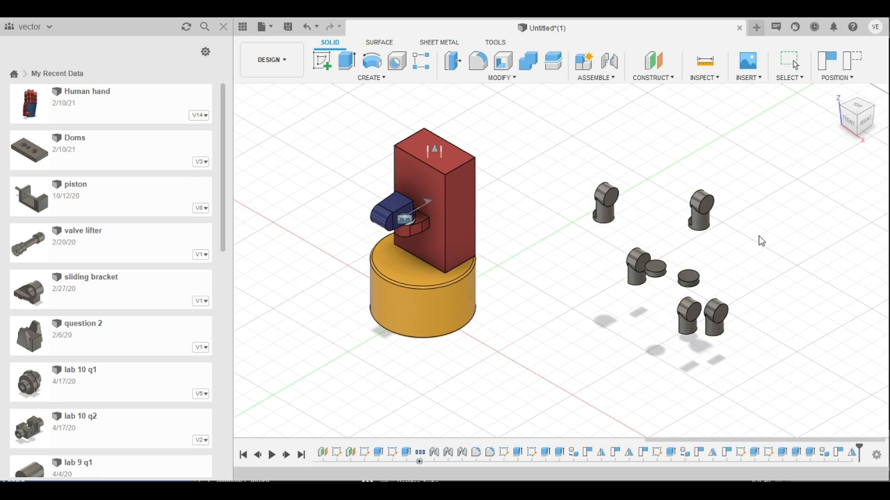
key(Escape)
scroll(443, 382, up, 2)
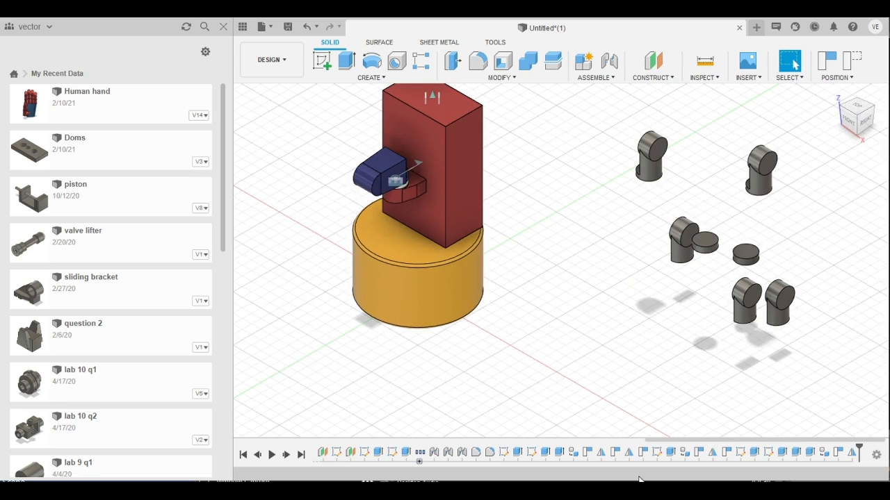
Sketch a circle on the horizontal origin plane beside the yellow base and finish the sketch
click(322, 61)
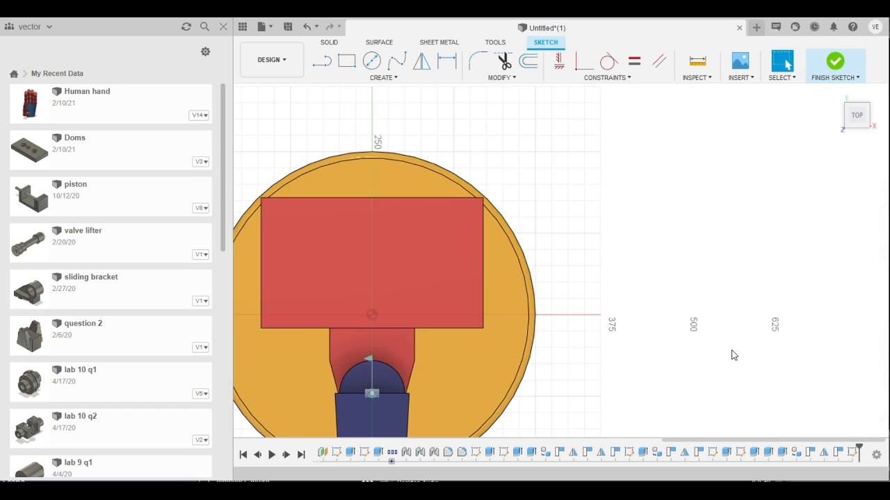
click(372, 61)
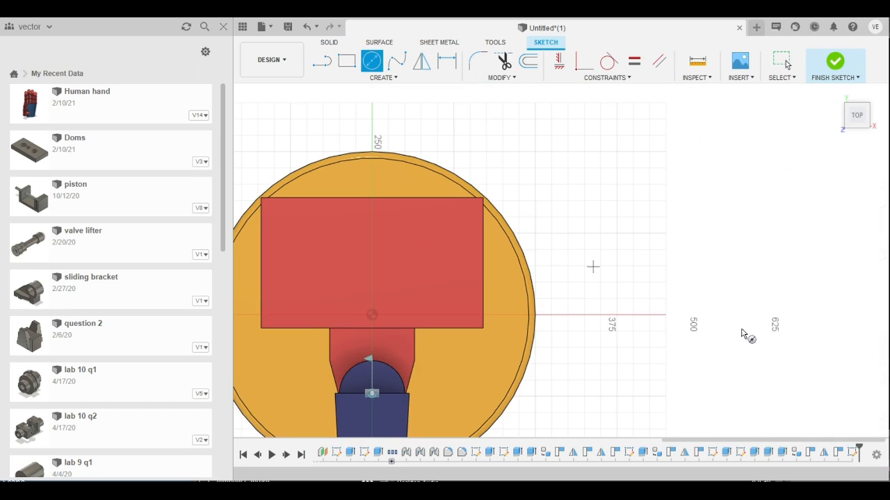
click(601, 265)
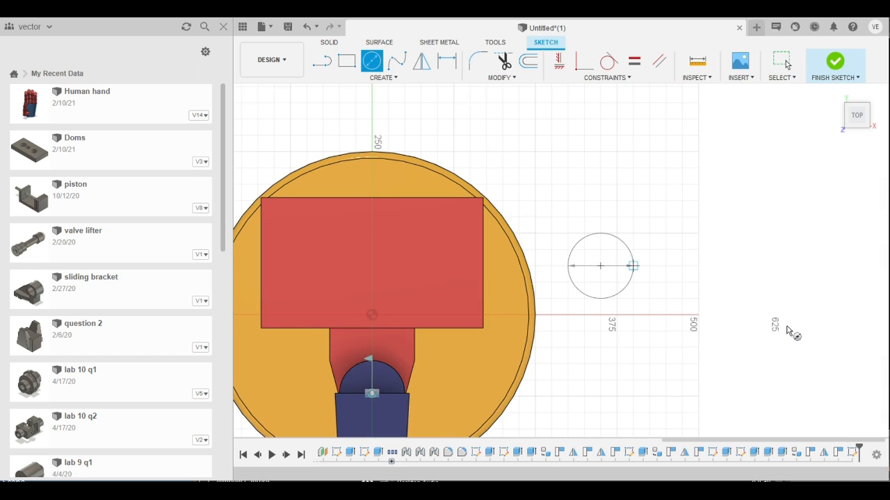
click(835, 62)
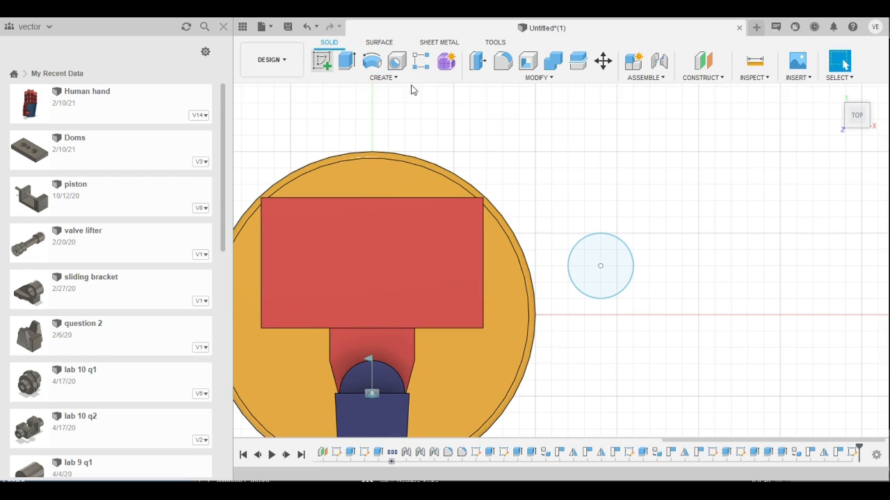
Extrude the circle upward into a thin disc
key(e)
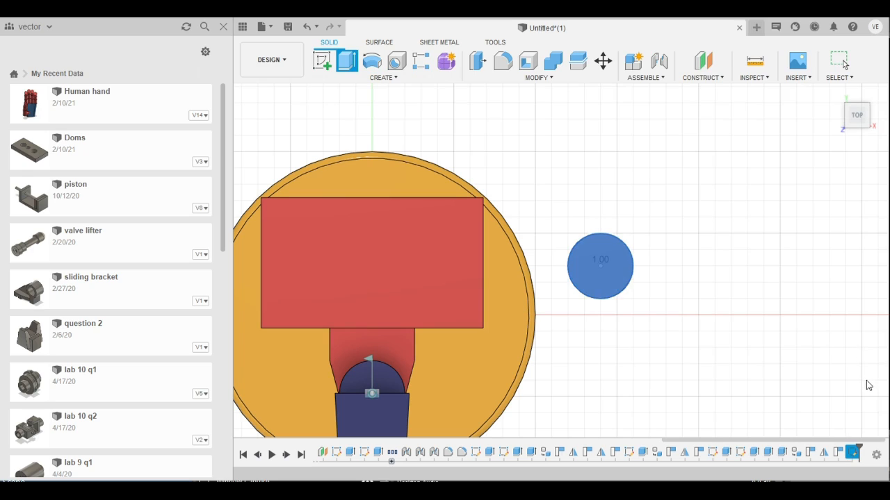
key(Return)
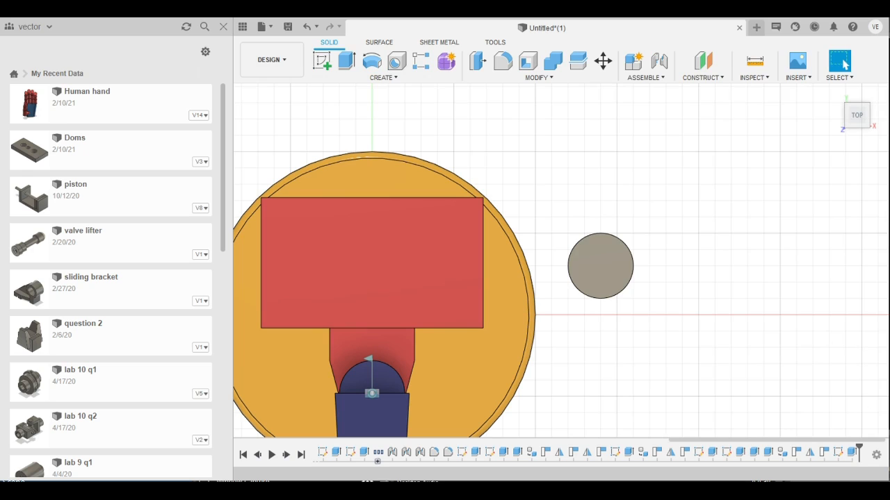
shift+middle_drag(792, 435, 741, 381)
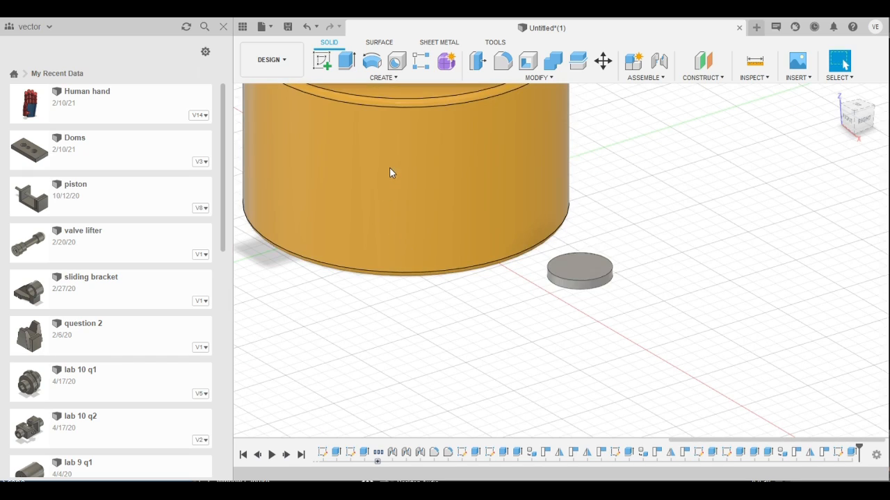
Convert the new disc into its own component and move it away from the base to the rear of the grey parts
click(419, 213)
drag(582, 275, 883, 227)
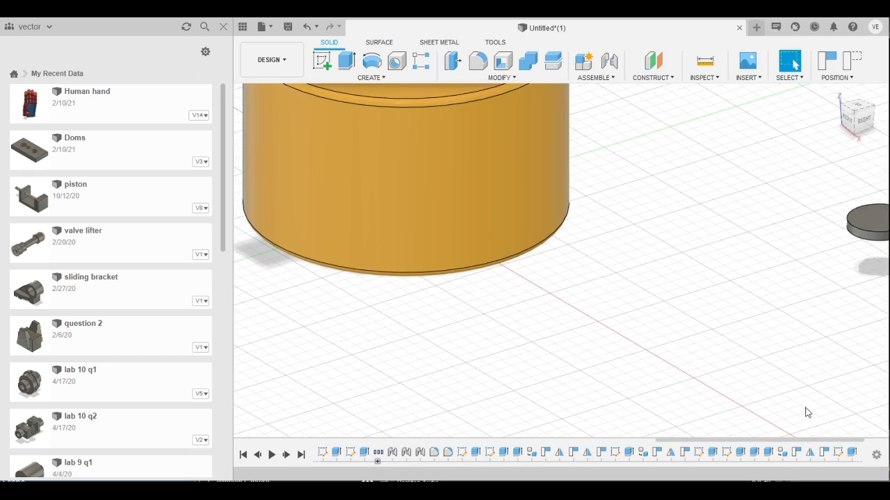
scroll(807, 413, down, 6)
drag(707, 296, 801, 184)
Move one of the existing discs and the two front links farther back within the group of grey parts
drag(772, 247, 832, 234)
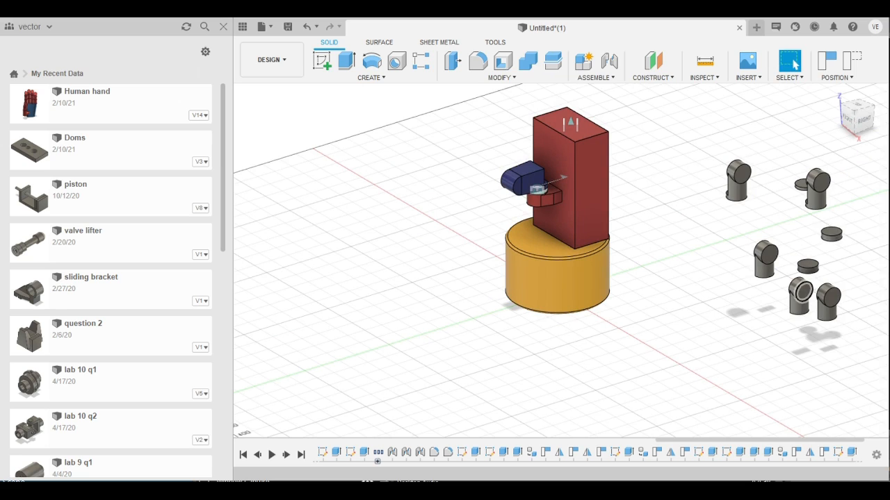
drag(800, 295, 840, 243)
drag(828, 302, 857, 270)
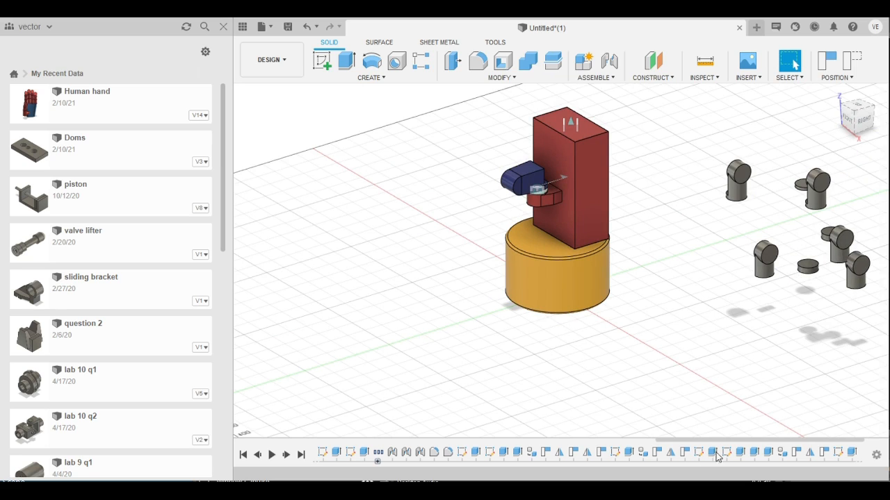
scroll(465, 390, down, 2)
scroll(454, 387, up, 1)
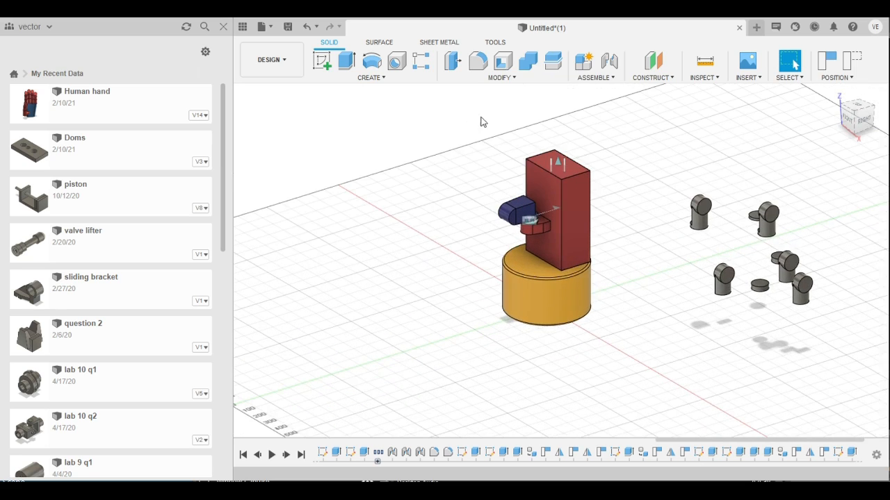
Capture the component positions and sketch an 80 by 105 mm rectangle on the horizontal origin plane beside the base
click(322, 61)
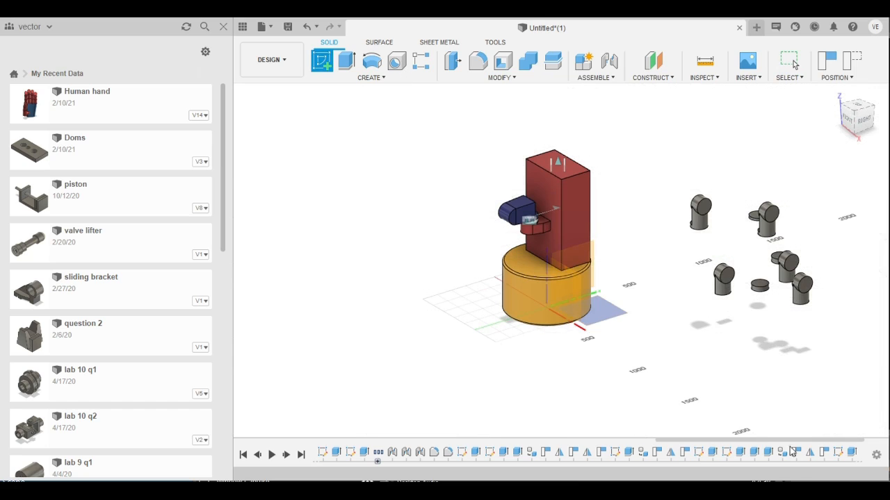
scroll(563, 400, down, 3)
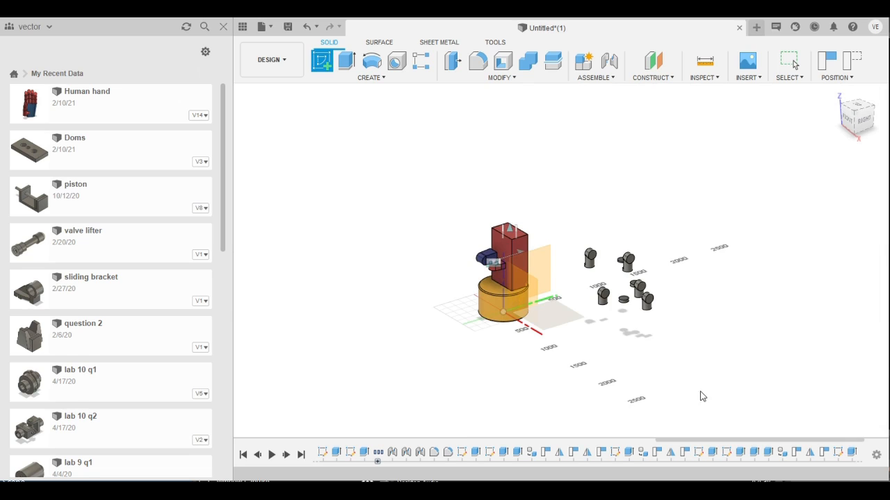
click(627, 331)
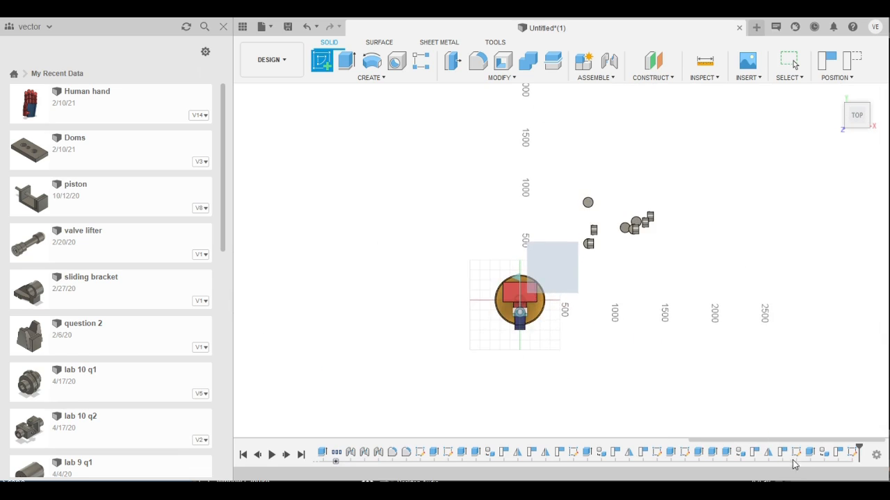
scroll(704, 419, up, 3)
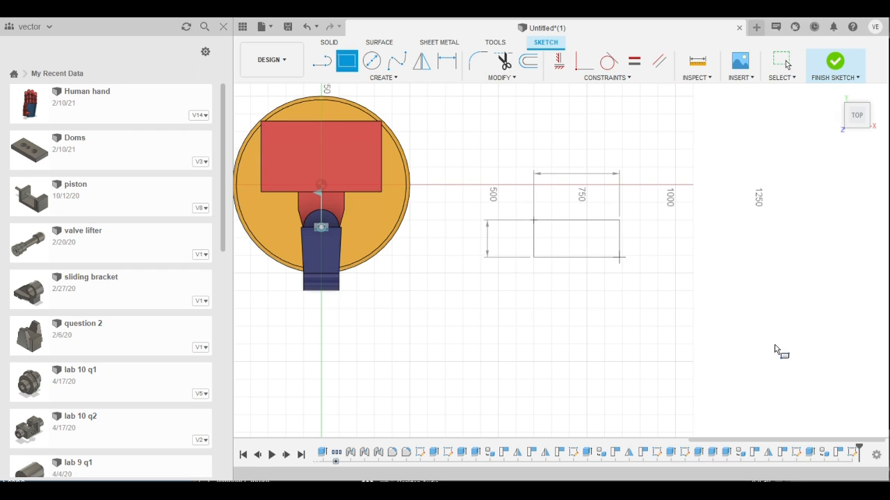
scroll(719, 341, up, 3)
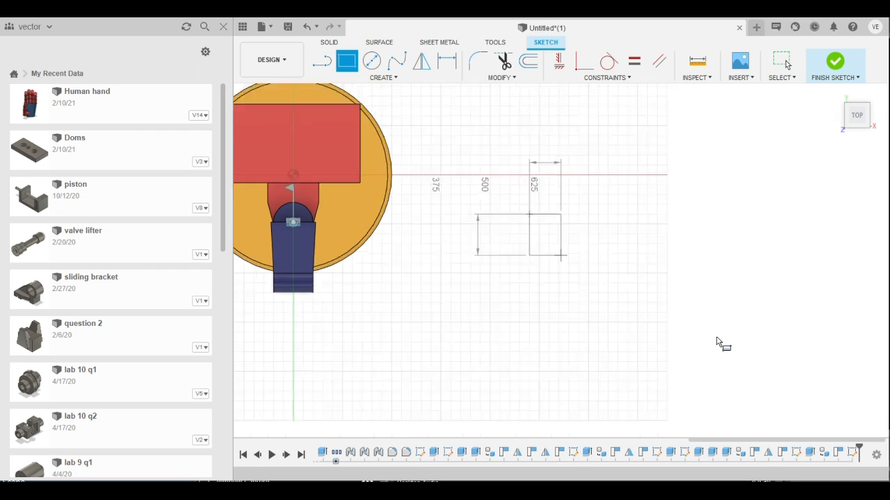
key(Return)
scroll(704, 335, up, 2)
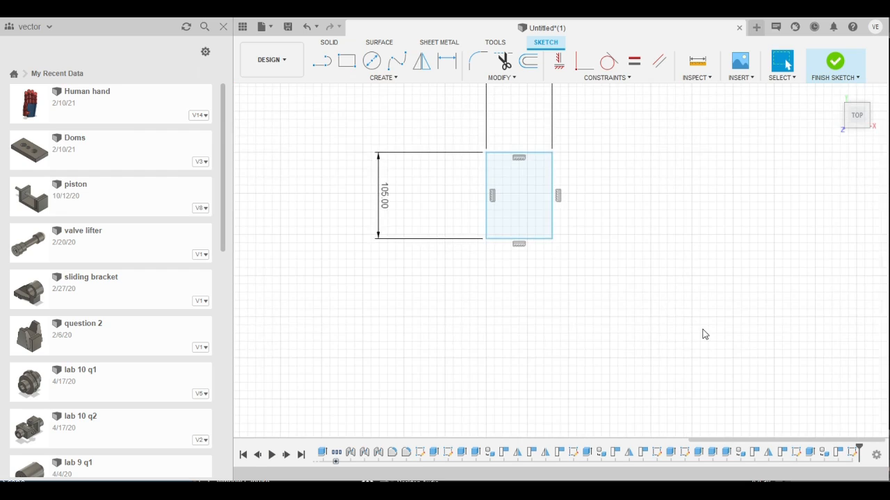
scroll(703, 332, down, 1)
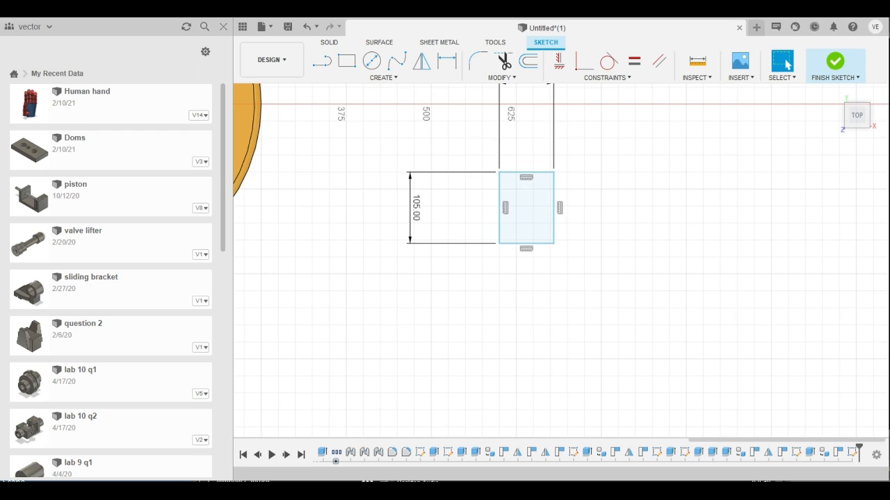
mouse_move(685, 431)
shift+middle_down()
mouse_move(709, 391)
mouse_move(685, 346)
mouse_move(667, 340)
mouse_move(725, 361)
shift+middle_up()
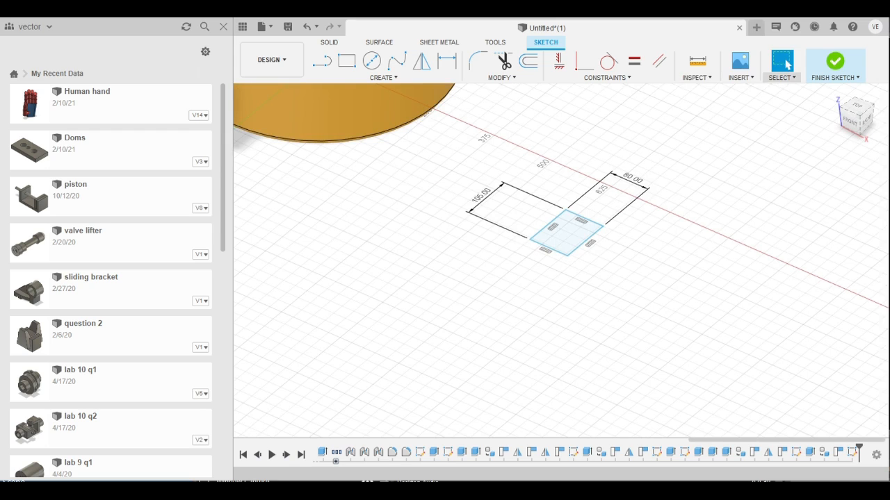
click(834, 61)
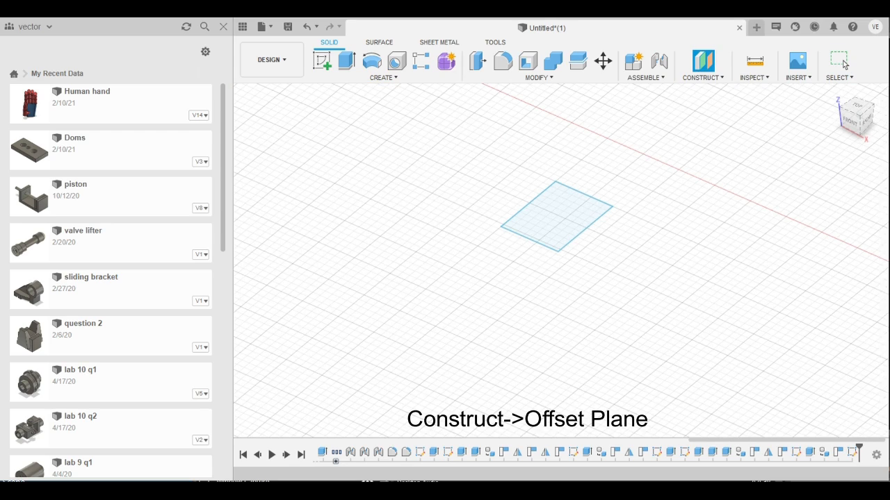
Construct an offset plane above the rectangle sketch profile
click(714, 261)
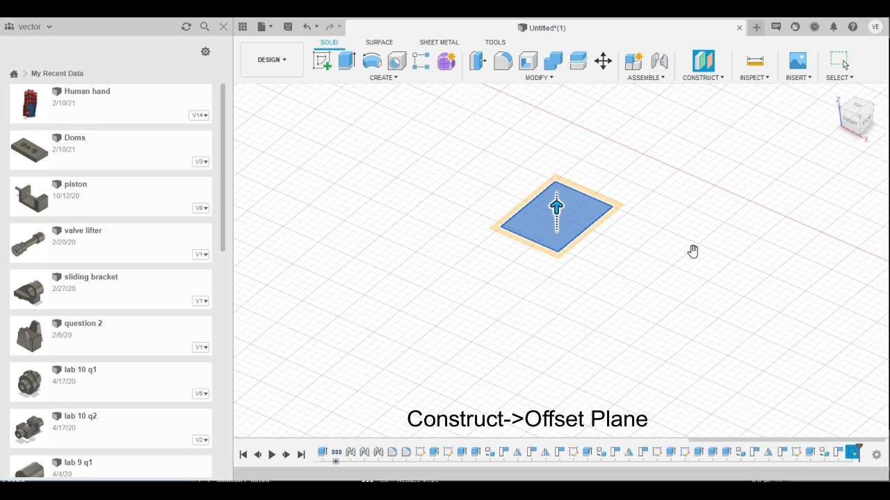
mouse_move(693, 252)
mouse_down()
mouse_move(688, 187)
mouse_move(689, 201)
mouse_up()
key(Return)
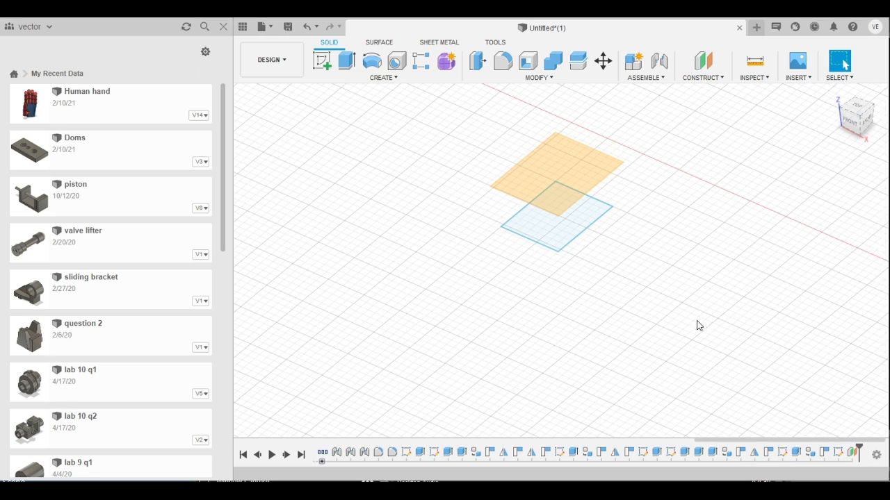
Sketch a 90 by 120 mm center rectangle on the offset plane, centered over the lower rectangle
scroll(559, 260, up, 1)
click(322, 61)
click(566, 142)
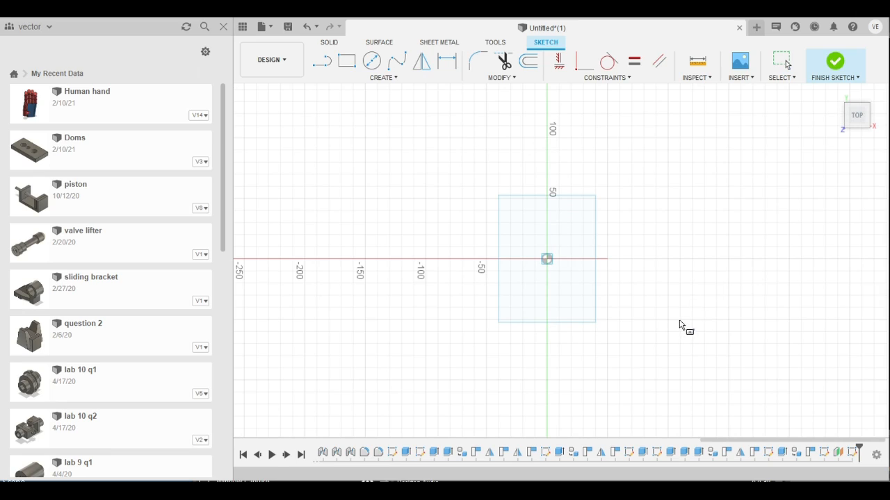
click(547, 259)
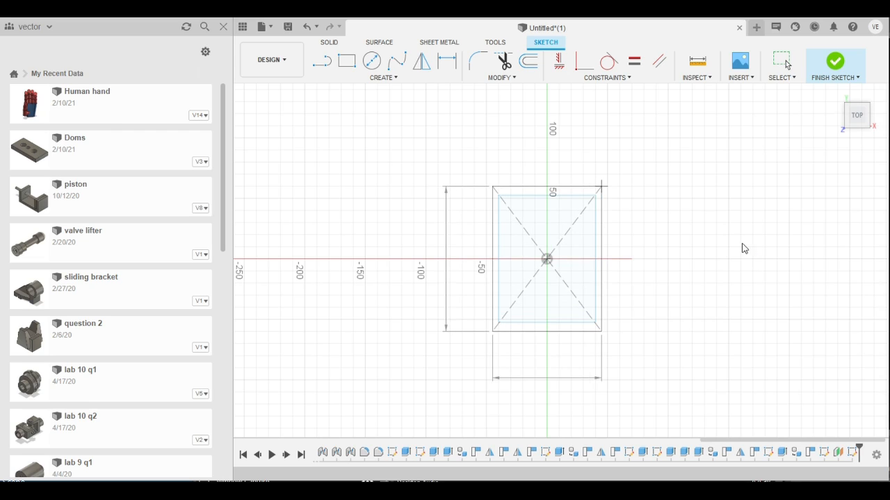
key(Return)
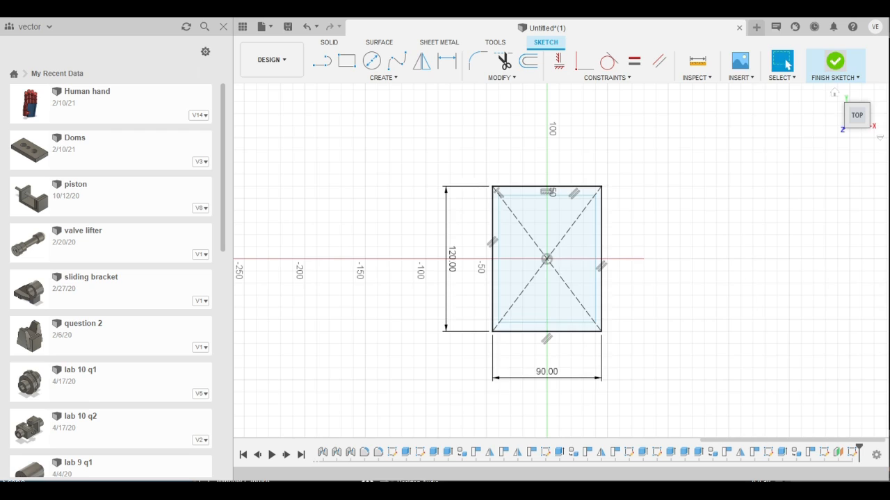
click(840, 61)
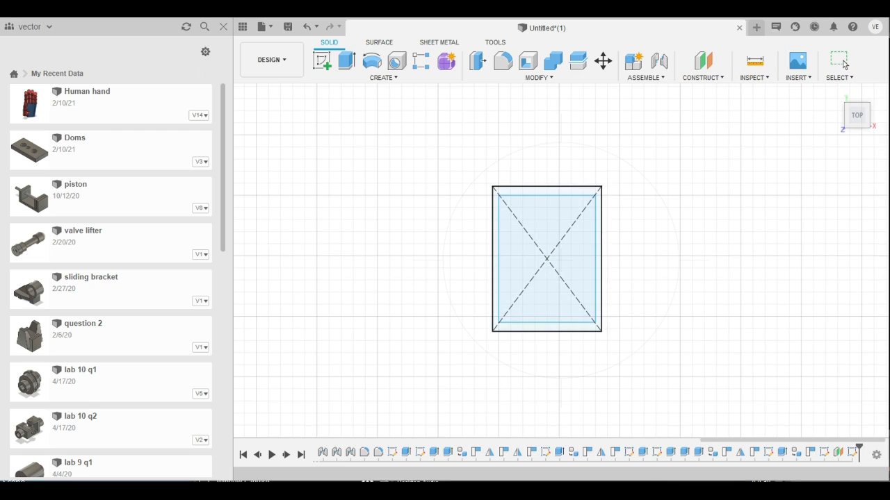
Loft a solid between the upper 90 by 120 mm rectangle and the lower 80 by 105 mm rectangle
mouse_move(698, 470)
shift+middle_down()
mouse_move(642, 360)
mouse_move(596, 382)
shift+middle_up()
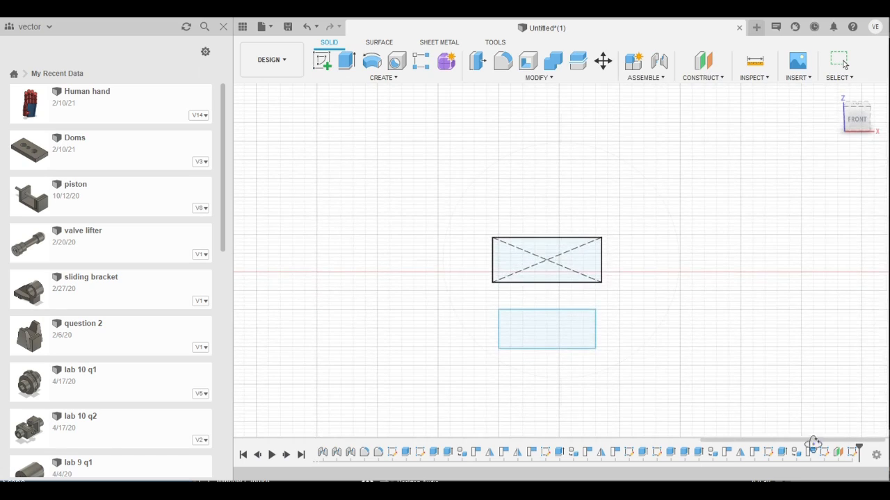
shift+middle_drag(812, 443, 730, 448)
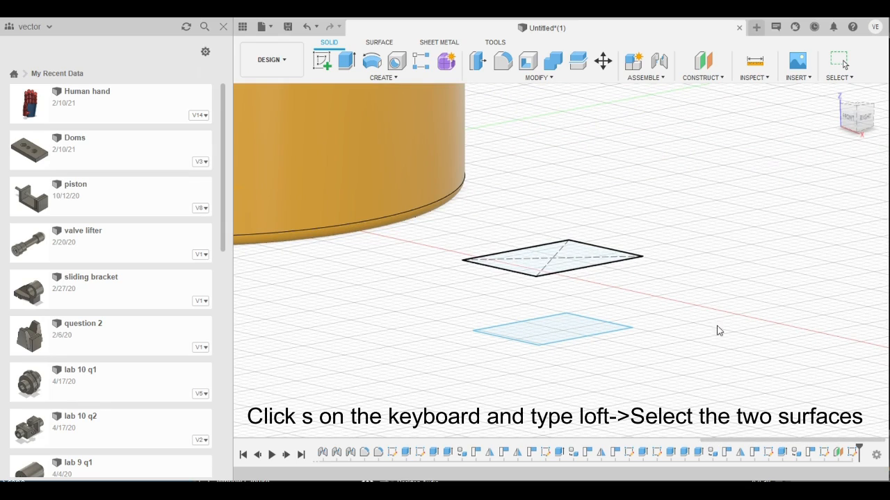
click(563, 268)
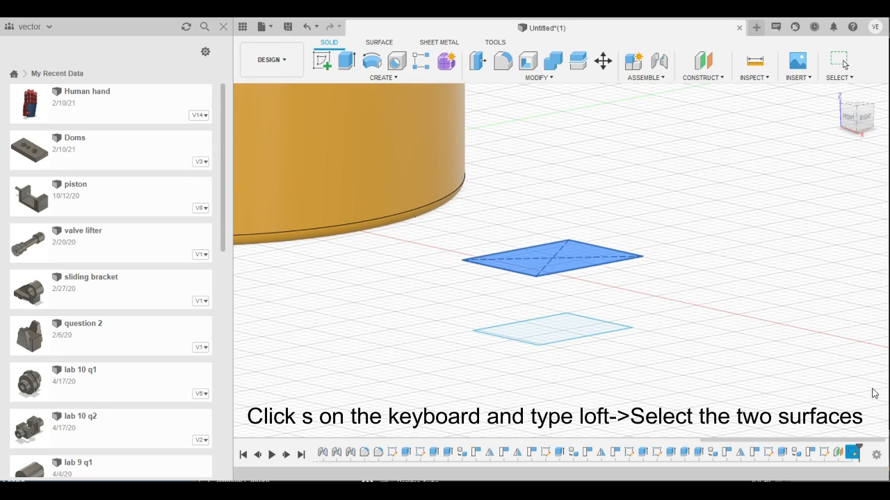
click(552, 330)
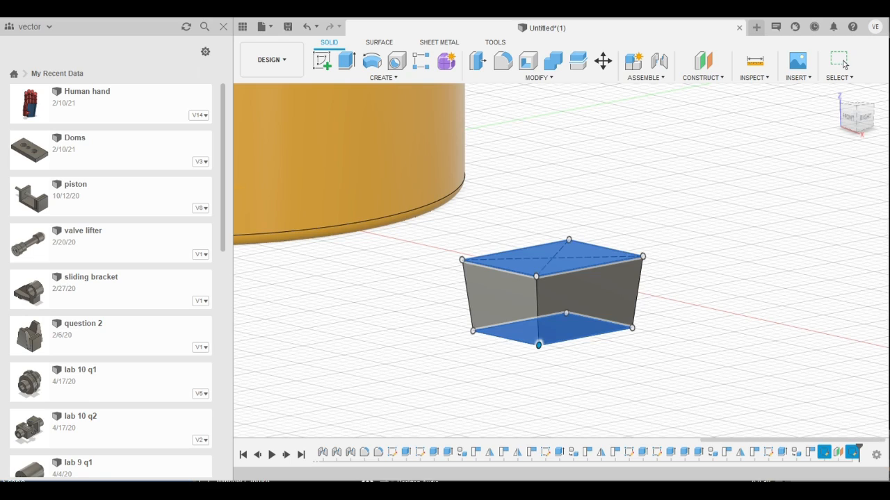
click(843, 63)
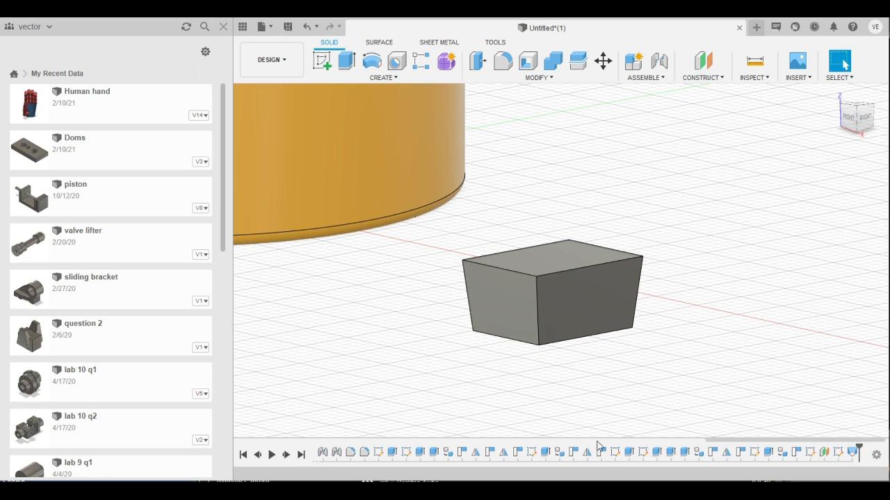
Start a new sketch on the upper face of the lofted tapered block
shift+middle_drag(639, 431, 669, 456)
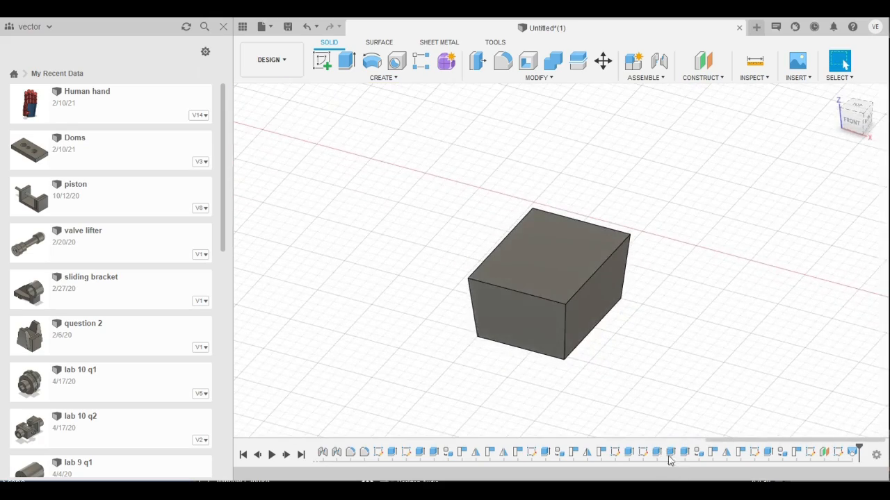
scroll(538, 305, down, 2)
mouse_move(677, 385)
shift+middle_down()
mouse_move(691, 302)
mouse_move(661, 381)
mouse_move(668, 426)
shift+middle_up()
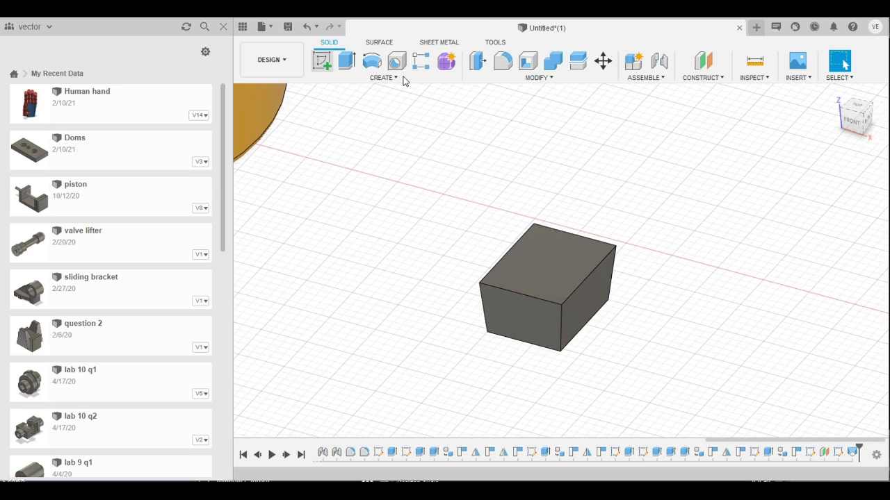
click(322, 61)
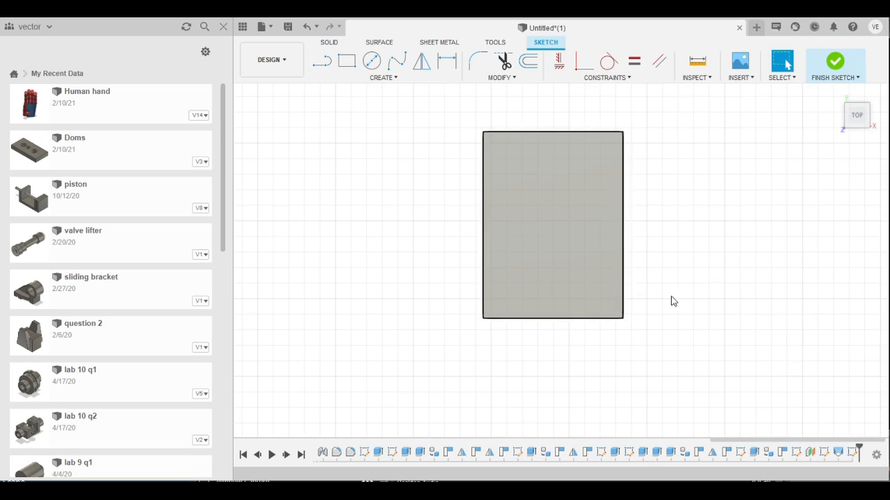
key(r)
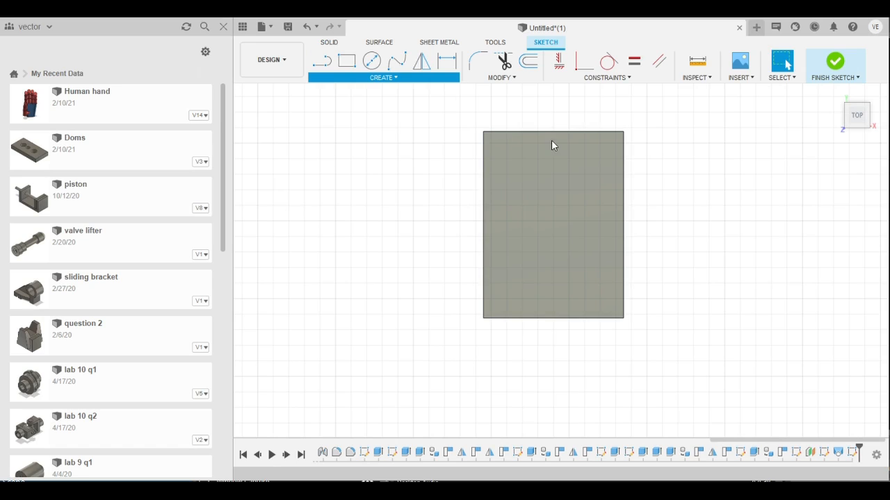
key(Escape)
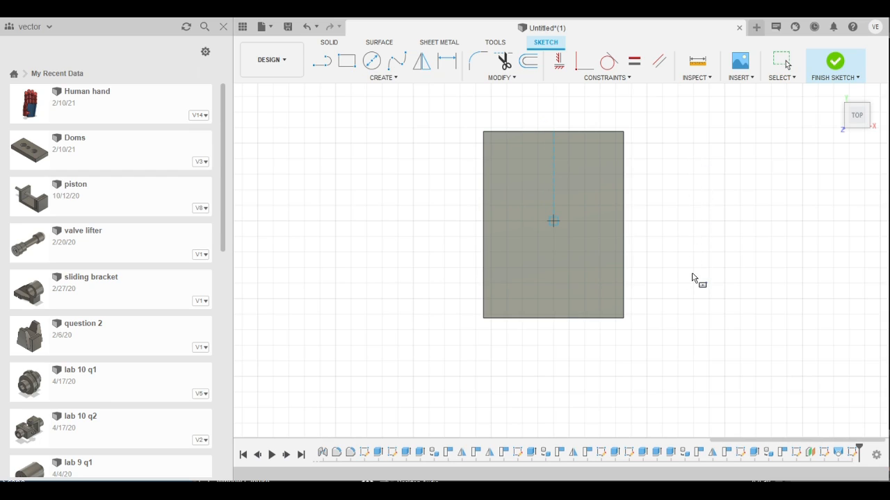
click(553, 221)
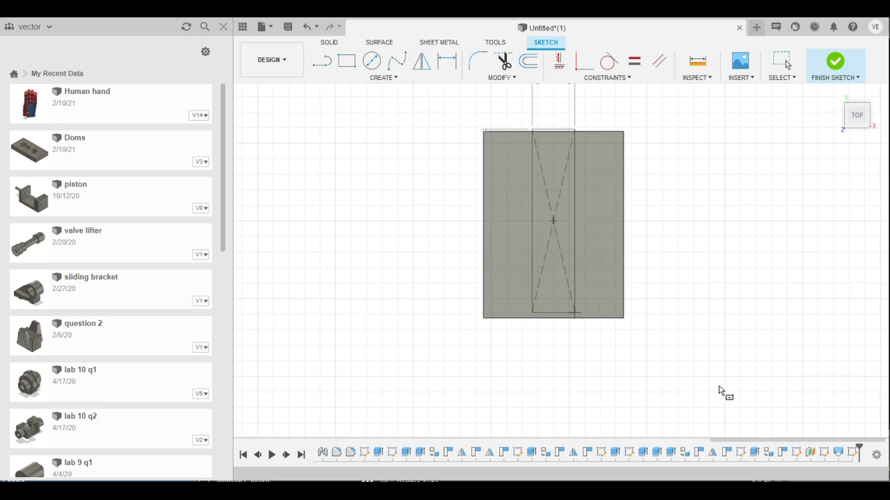
key(Escape)
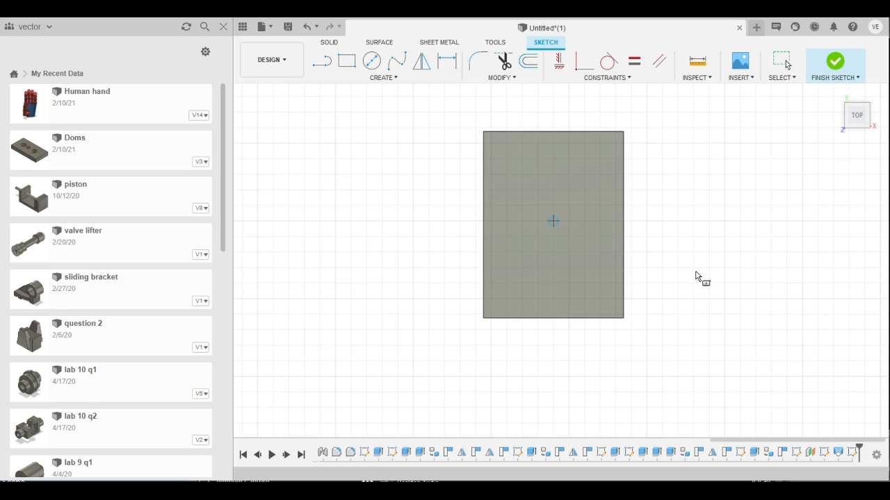
Sketch a 30 mm wide center rectangle at the middle of the block's upper face, running nearly the full length of the face
scroll(695, 276, up, 3)
scroll(688, 278, down, 3)
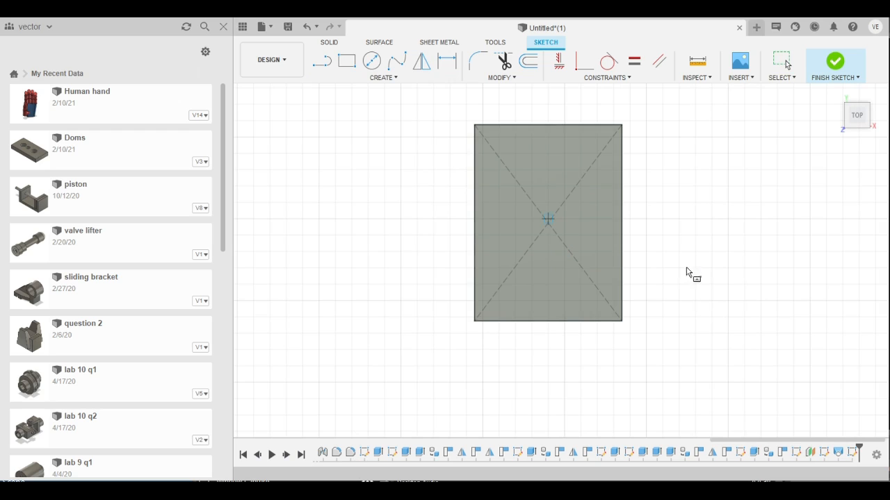
scroll(685, 280, up, 4)
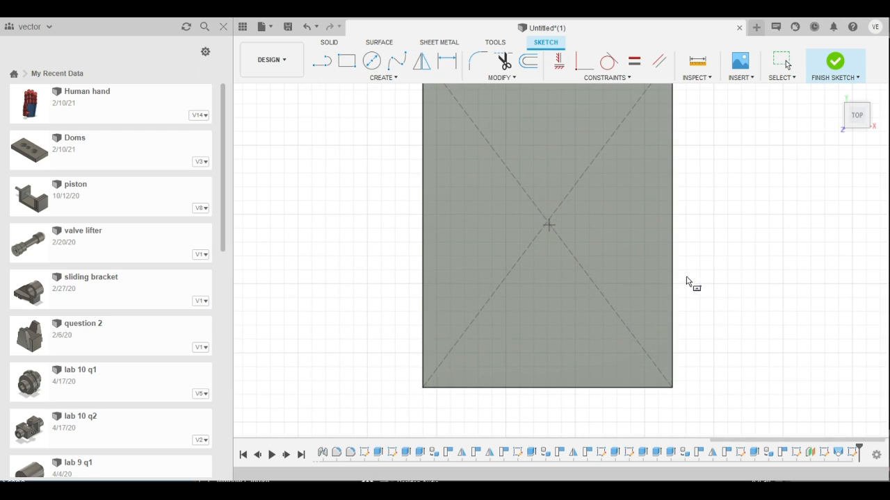
click(547, 221)
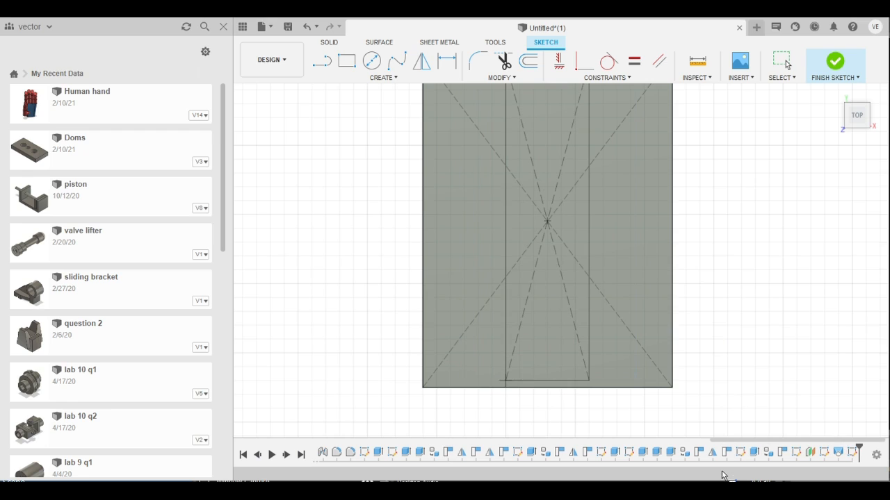
scroll(576, 381, down, 3)
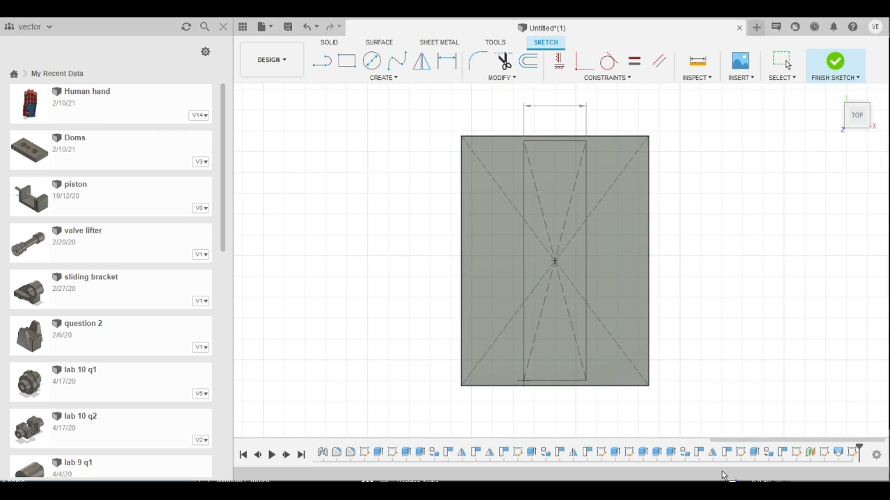
key(Return)
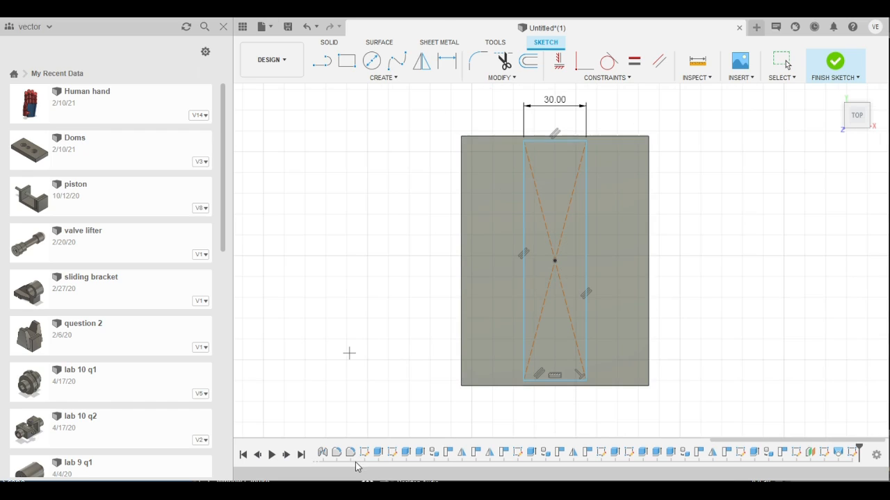
Cut the narrow rectangle 10 mm into the block with Extrude to form a slot
click(329, 41)
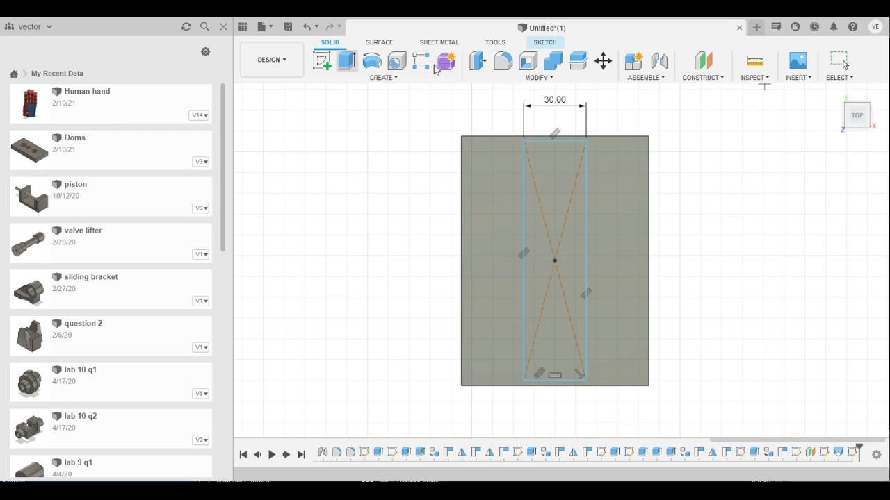
click(346, 60)
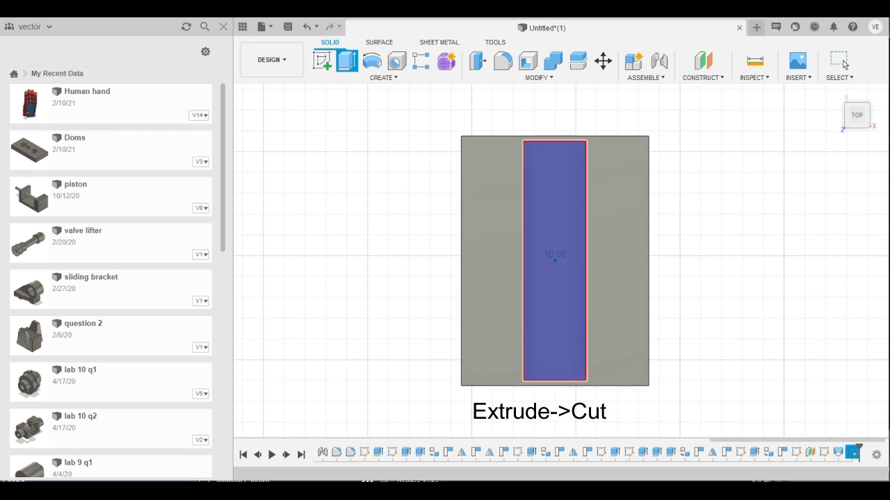
click(842, 62)
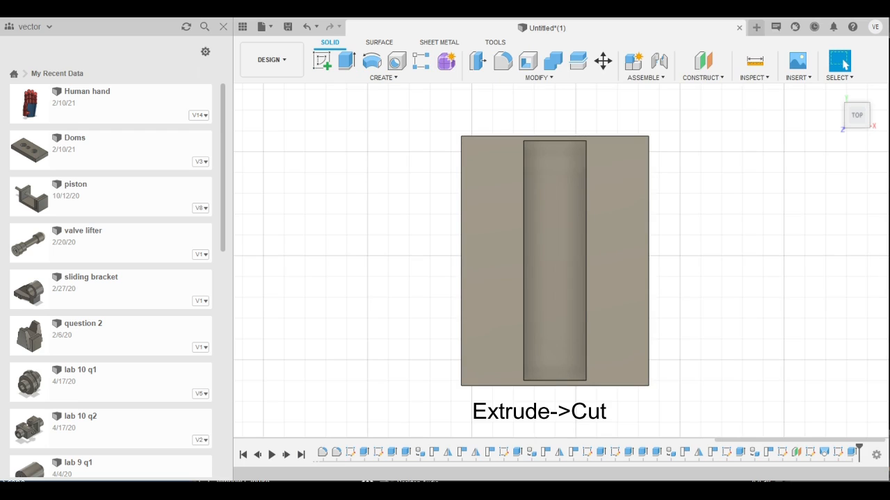
Sketch a 40 mm centerline on the slot floor, starting from the midpoint of the slot's far short edge
shift+middle_drag(773, 478, 716, 436)
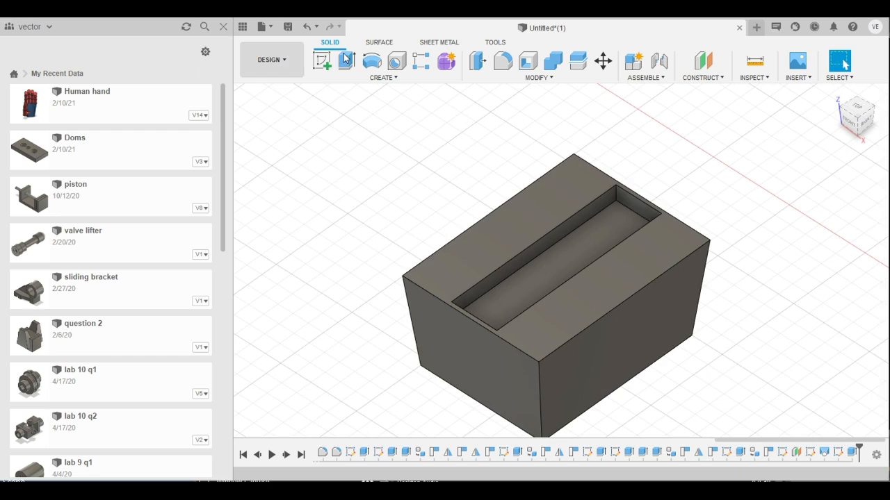
click(321, 60)
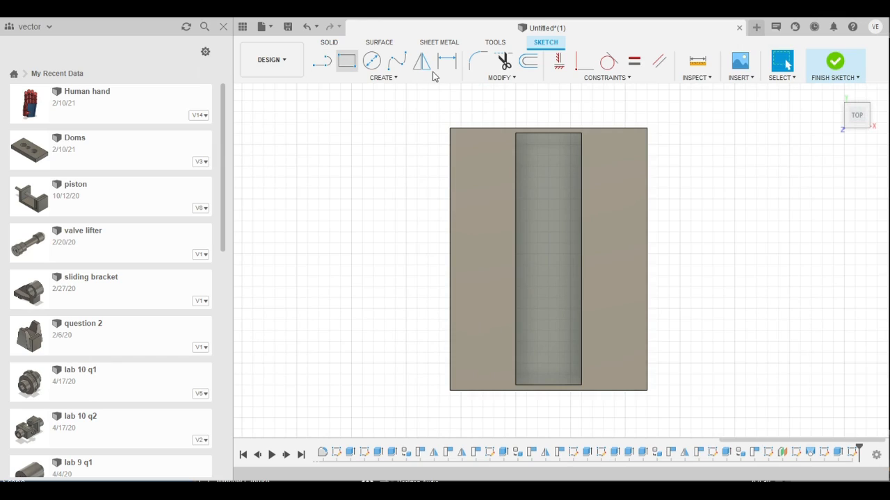
click(346, 61)
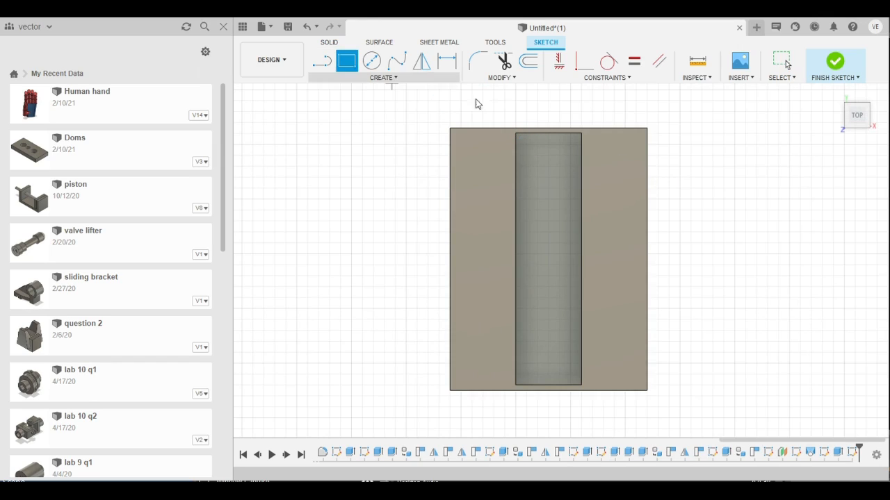
key(l)
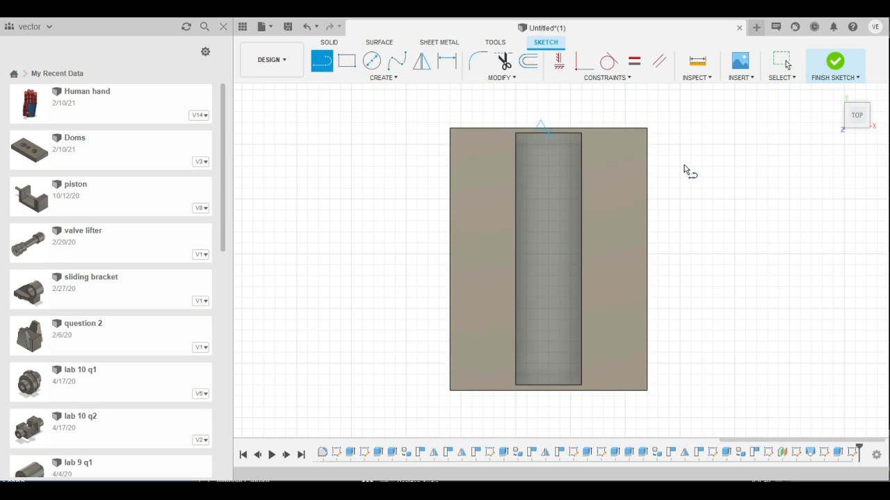
click(548, 133)
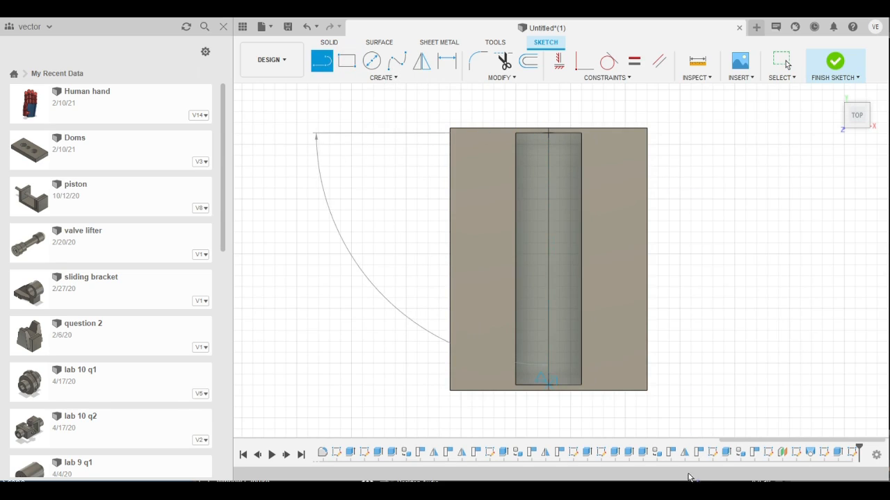
click(547, 385)
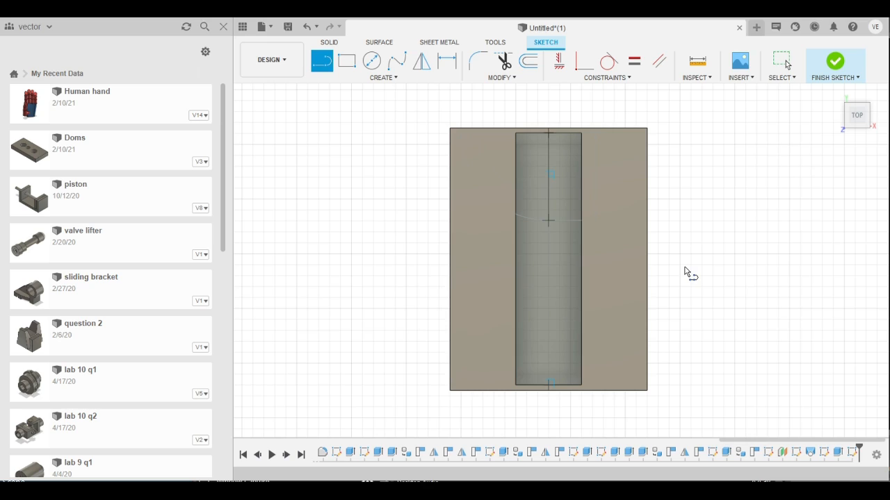
key(Escape)
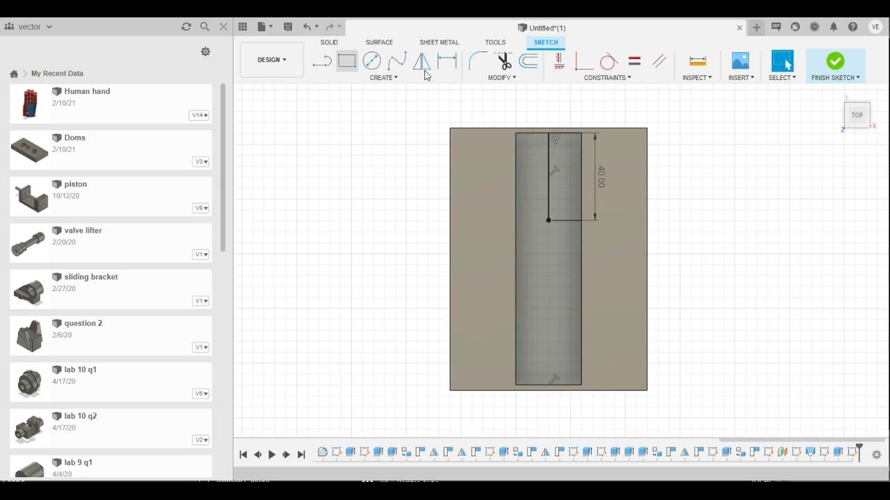
Draw a center rectangle at the free end of the 40 mm line, spanning the slot's full width and 10 mm along its length
key(r)
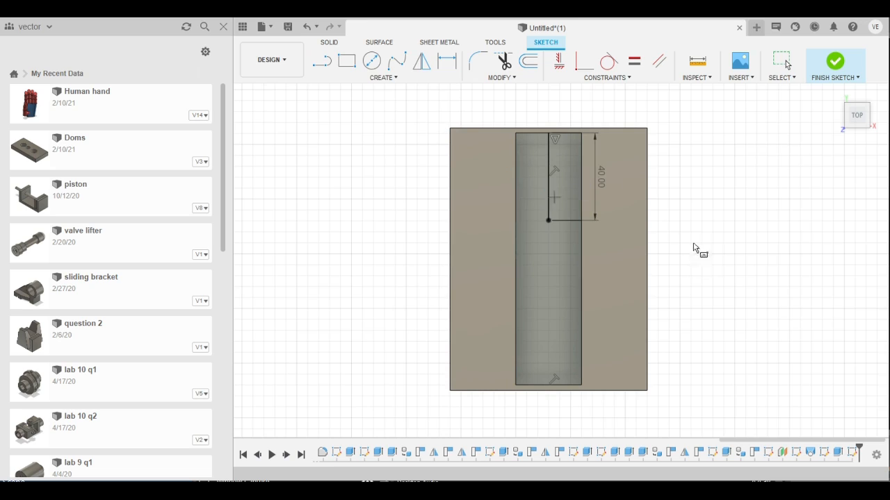
click(548, 220)
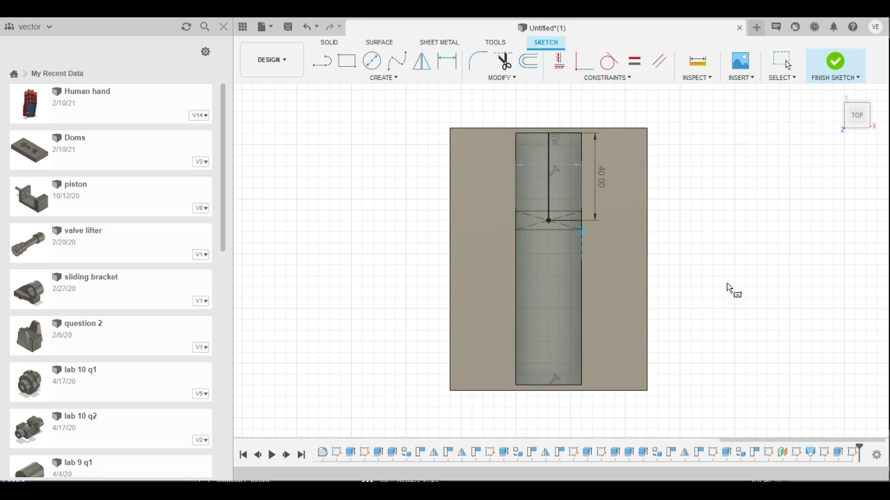
text(1)
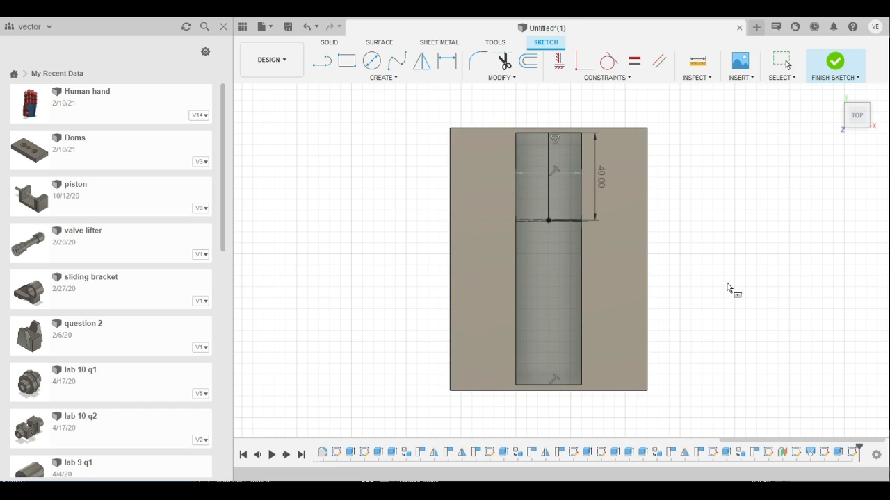
text(0)
key(Return)
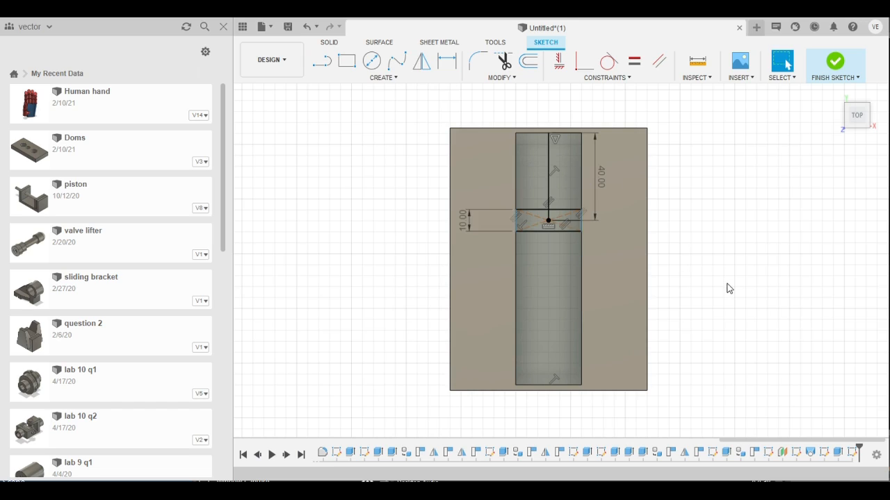
Draw a 40 mm line from the midpoint of the slot's near short edge and a 10 mm center rectangle across the slot at its end
key(l)
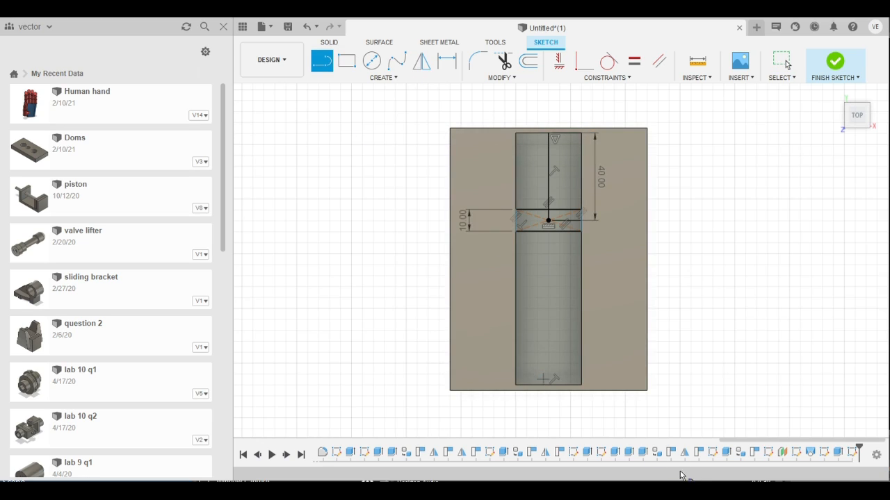
click(548, 382)
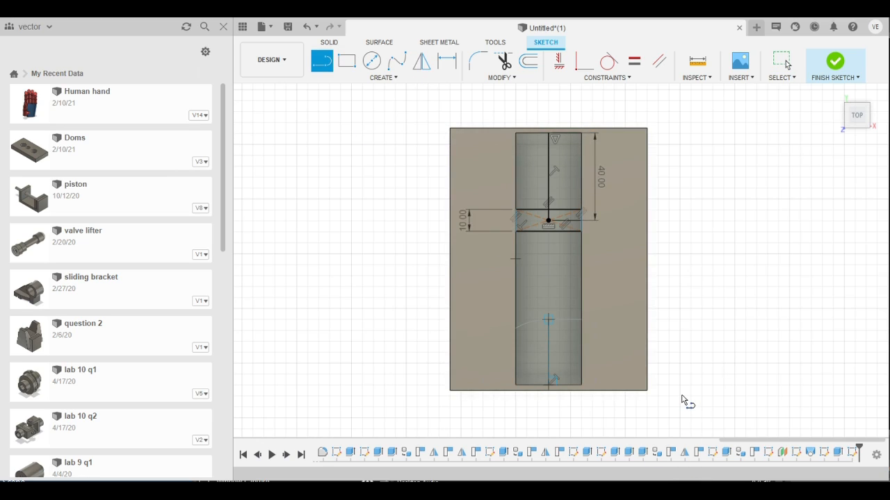
key(Return)
key(Escape)
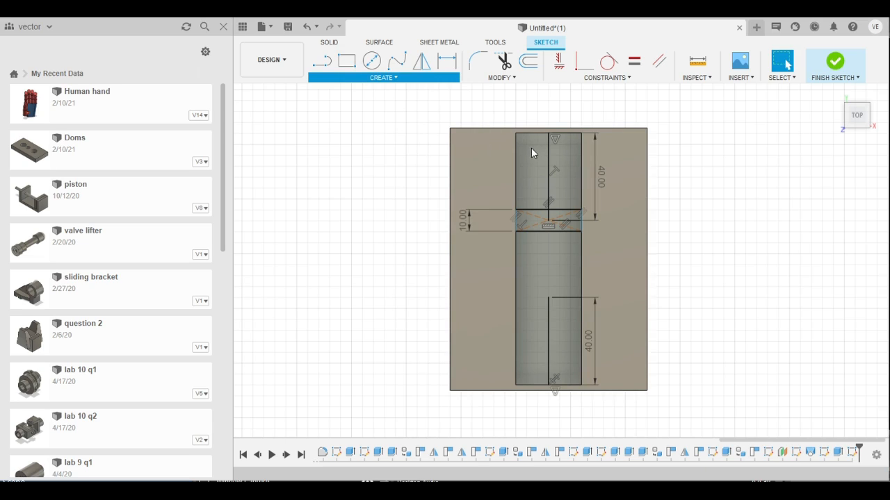
click(547, 297)
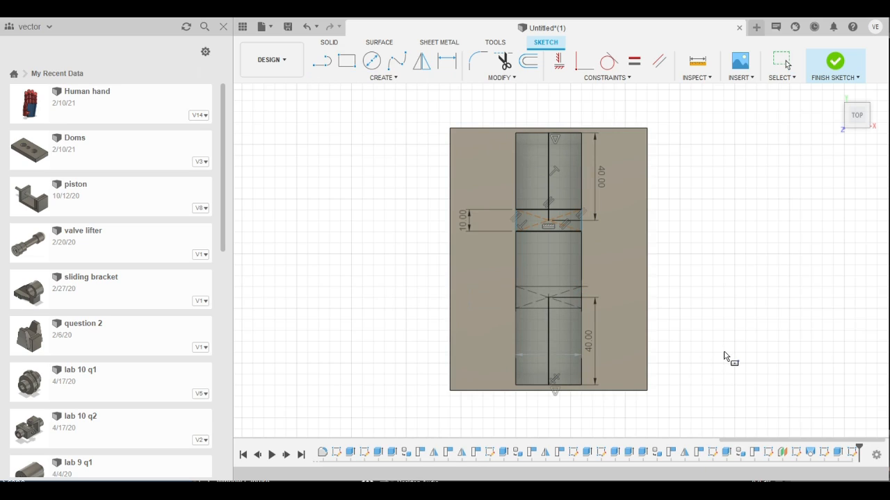
key(Return)
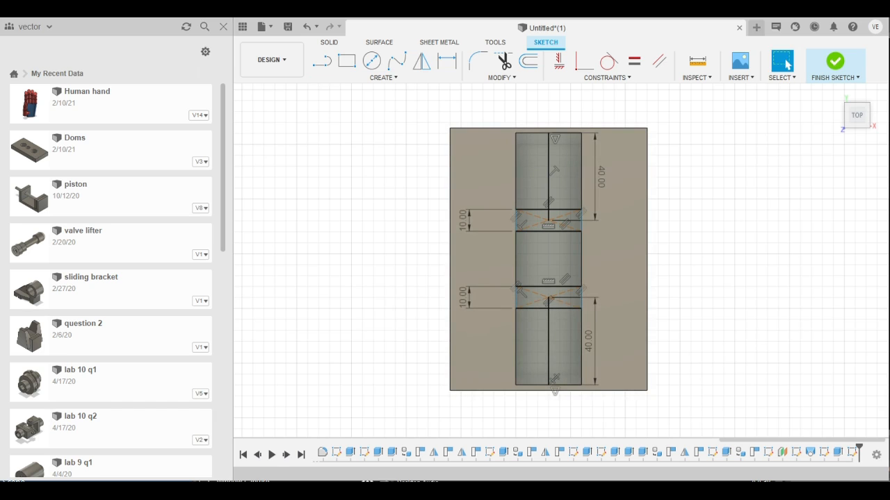
Extrude the far 10 mm rectangle in the slot 55 mm upward as a new component
shift+middle_drag(674, 477, 634, 417)
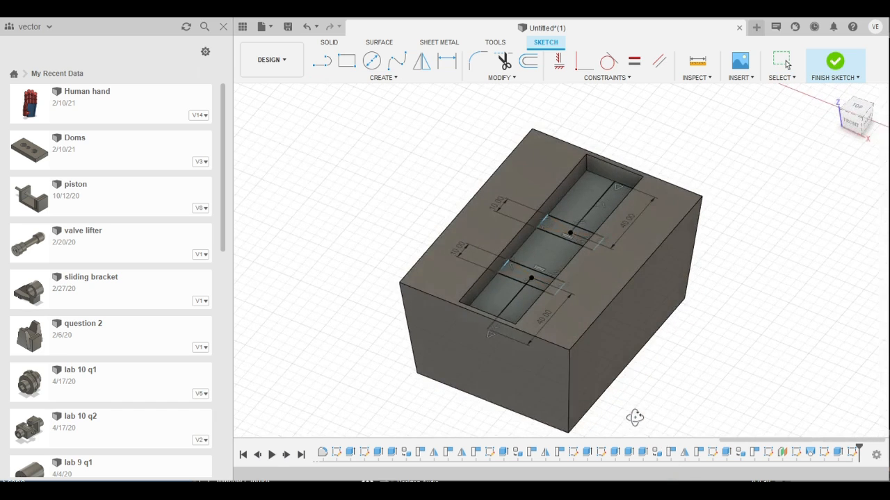
key(e)
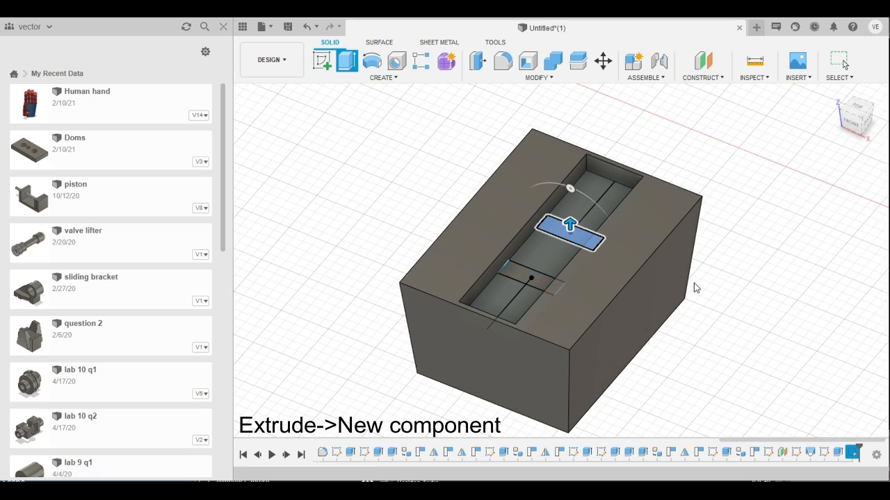
text(55)
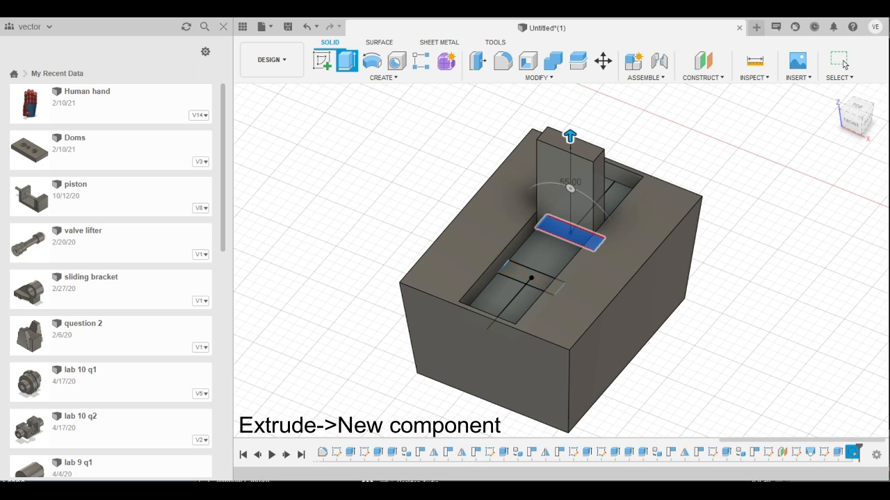
click(843, 63)
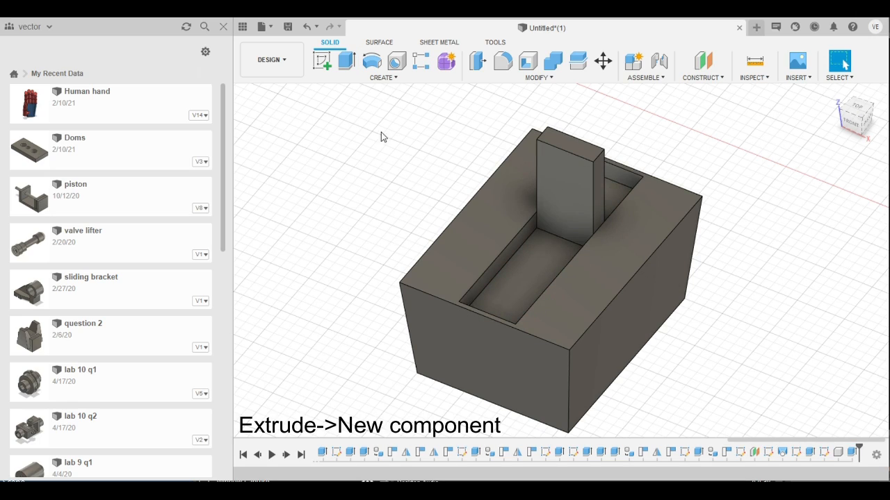
Extrude the near 10 mm rectangle in the slot 55 mm upward as a new component
click(353, 425)
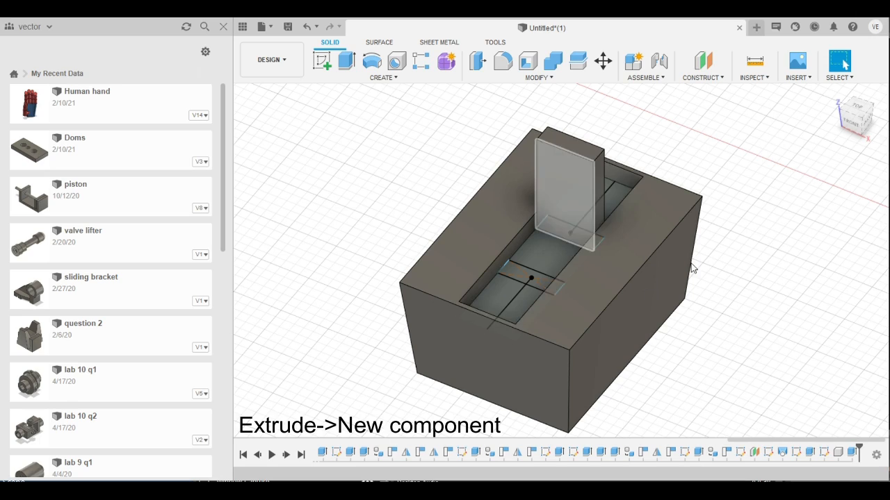
key(e)
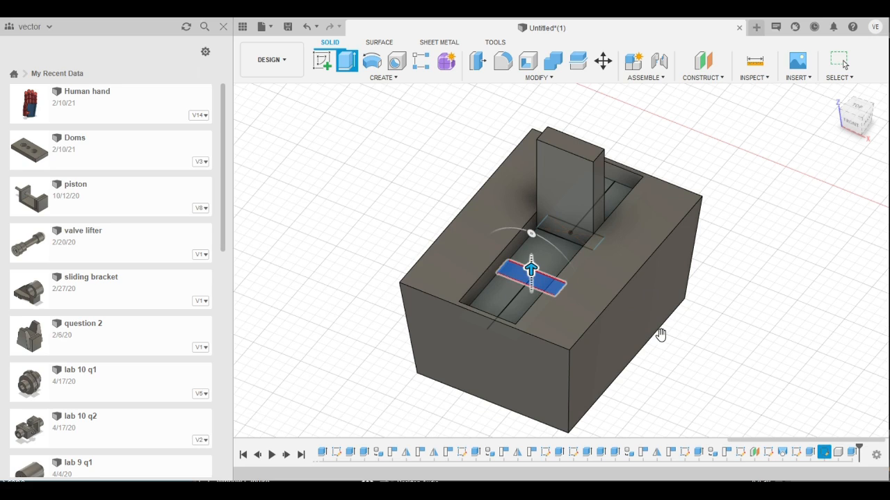
text(55)
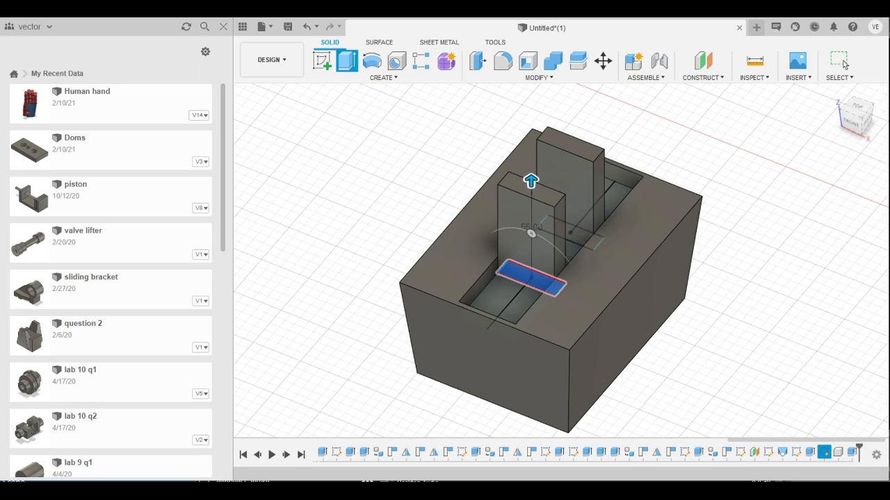
key(Return)
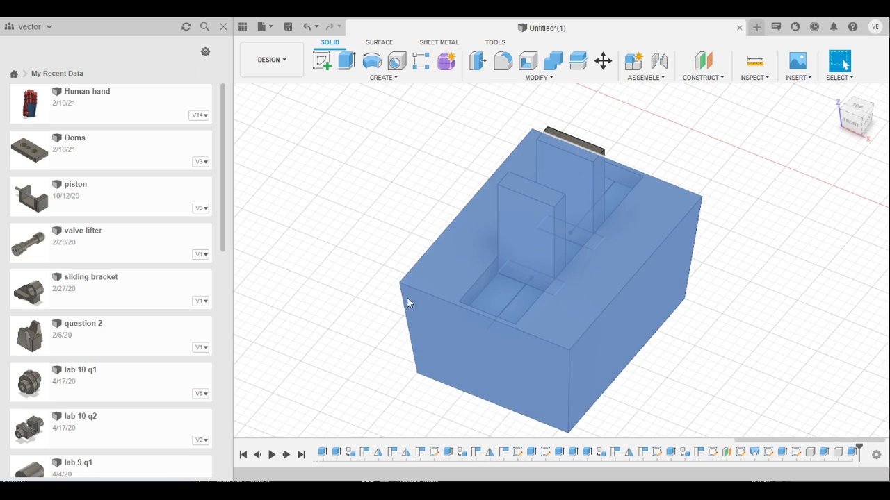
click(427, 275)
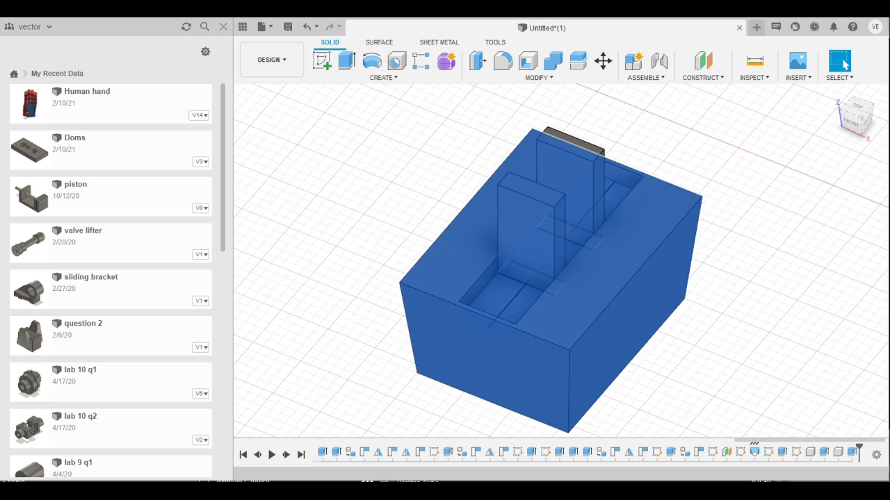
key(Escape)
Fillet all outer edges of the tapered block with a 3 mm radius
scroll(792, 312, down, 2)
scroll(610, 370, up, 1)
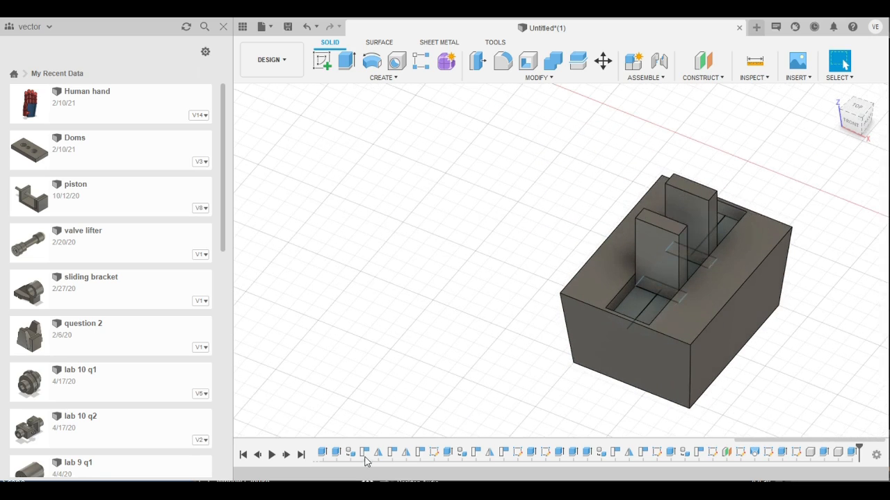
scroll(594, 417, up, 1)
scroll(635, 396, down, 2)
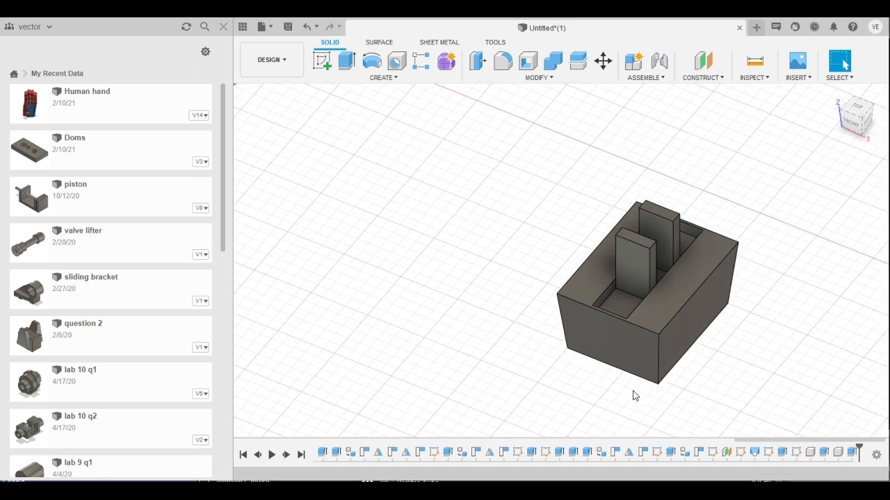
scroll(764, 362, up, 1)
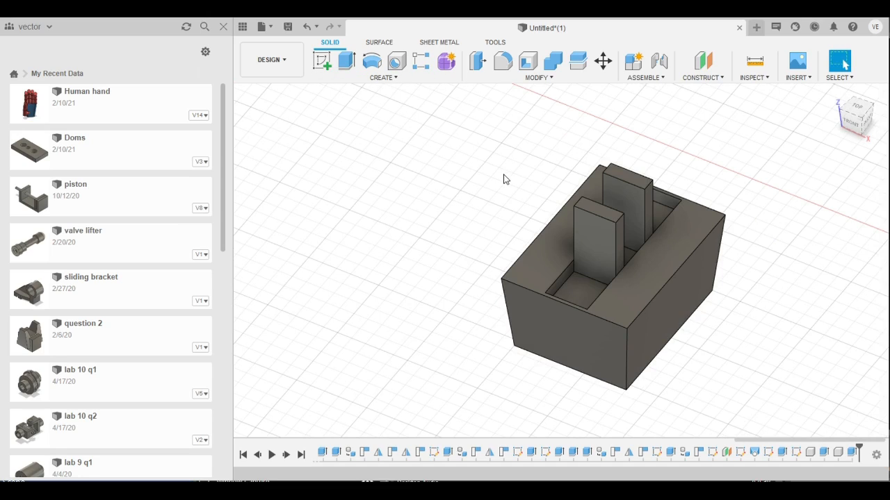
key(f)
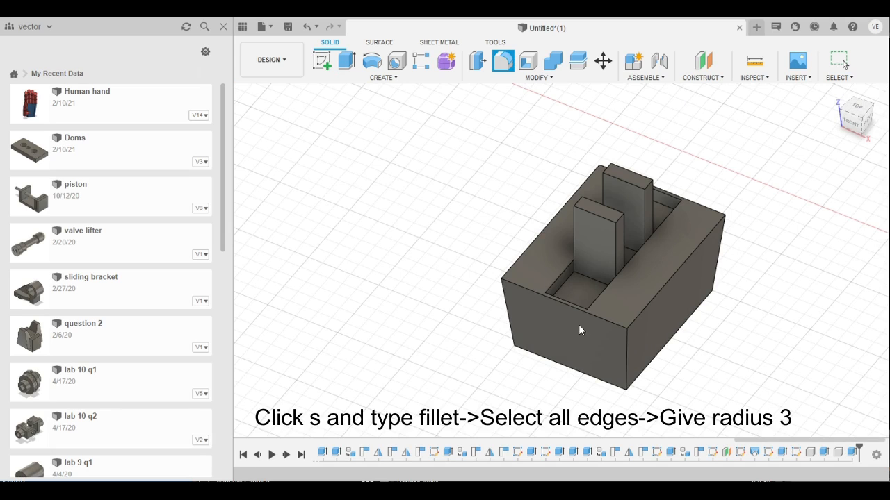
scroll(413, 345, down, 3)
scroll(558, 370, up, 2)
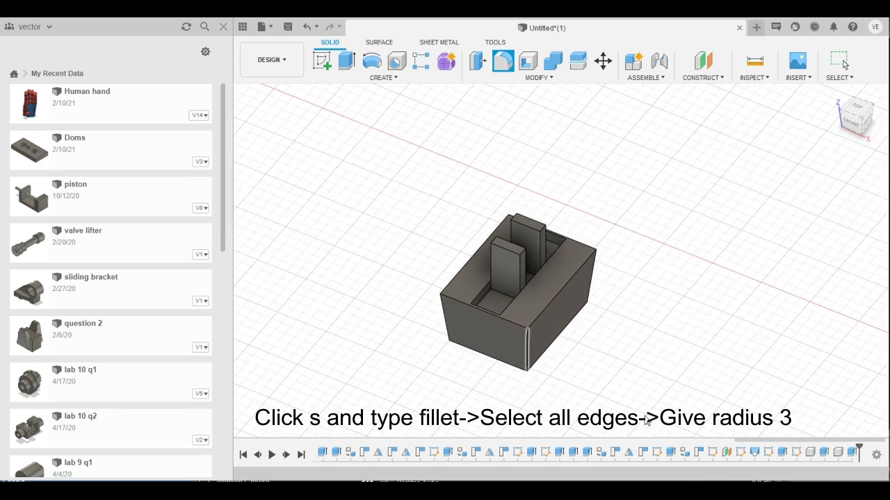
click(494, 315)
click(552, 302)
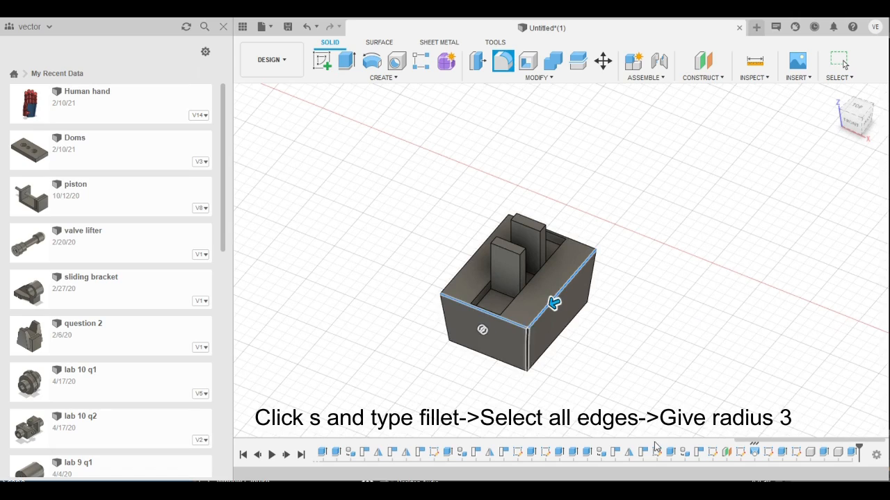
click(503, 361)
click(541, 355)
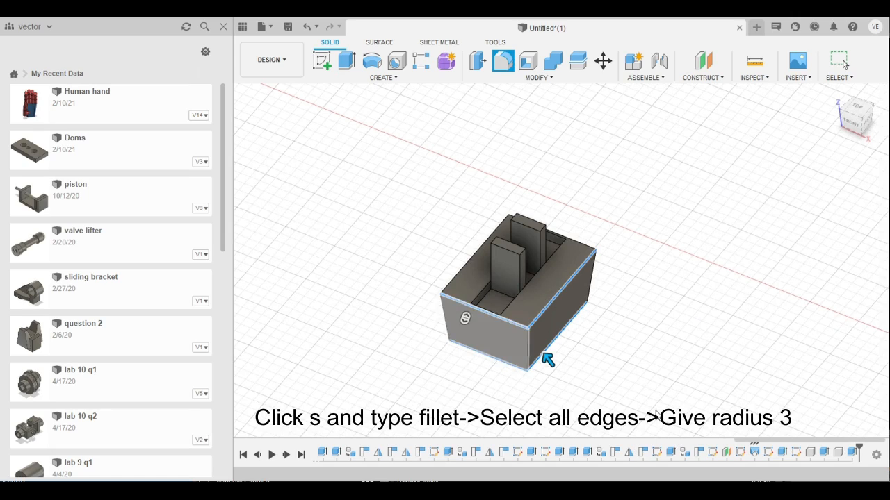
click(527, 340)
click(446, 324)
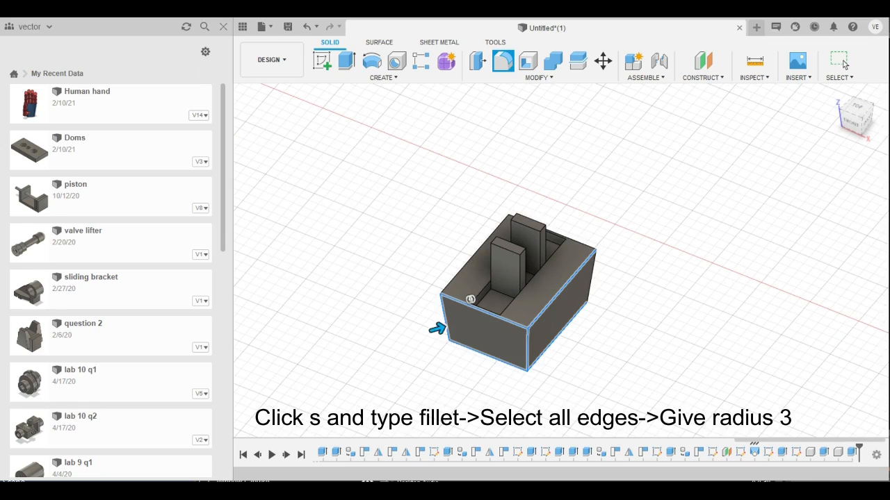
shift+middle_drag(659, 468, 686, 359)
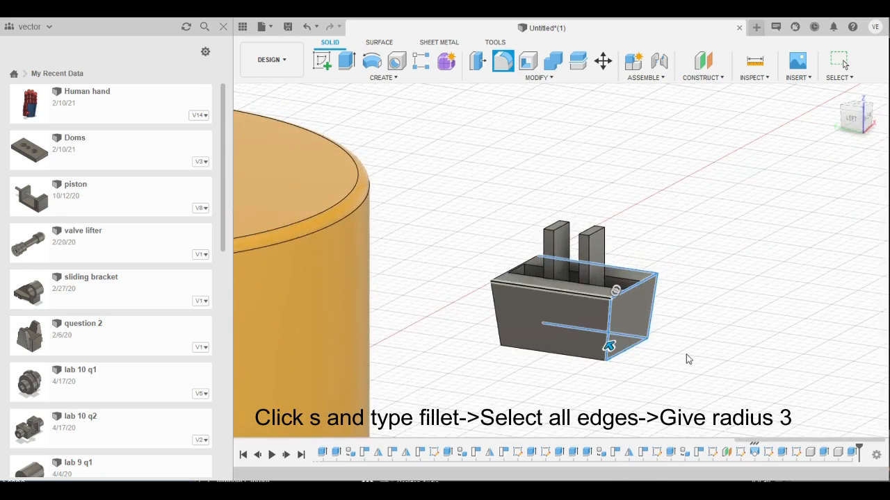
click(549, 287)
click(549, 287)
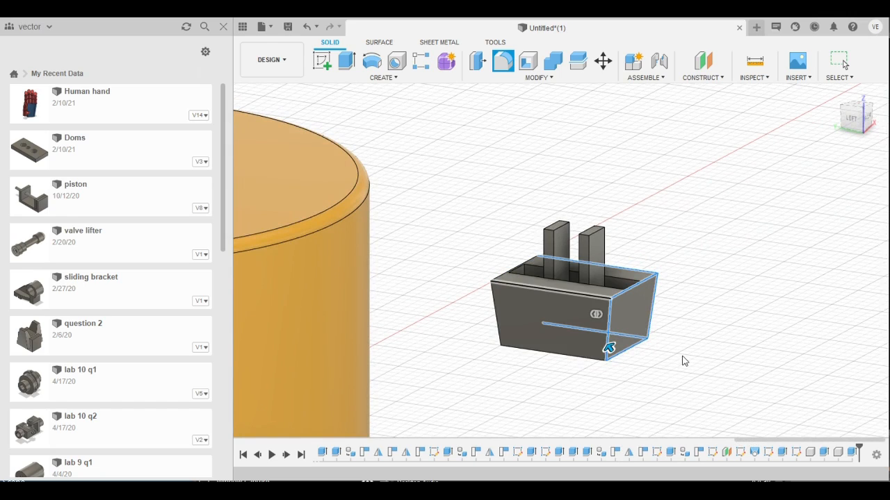
click(546, 288)
click(494, 306)
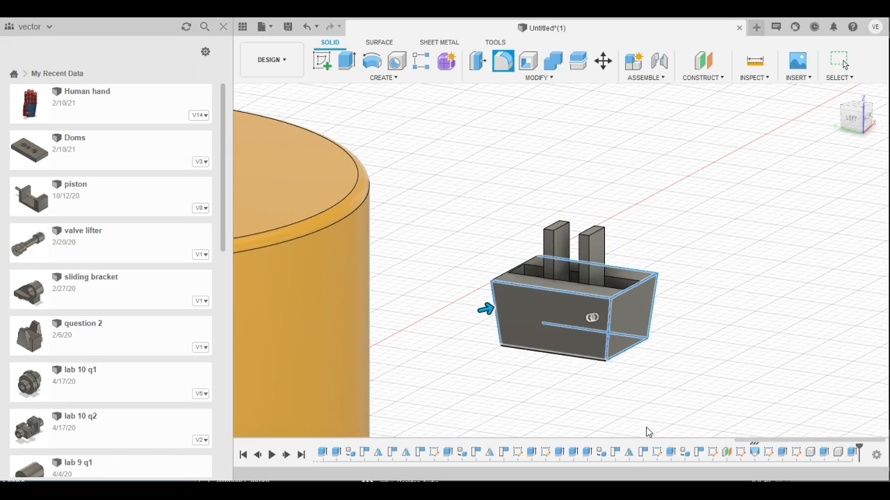
click(517, 347)
shift+middle_drag(658, 472, 715, 377)
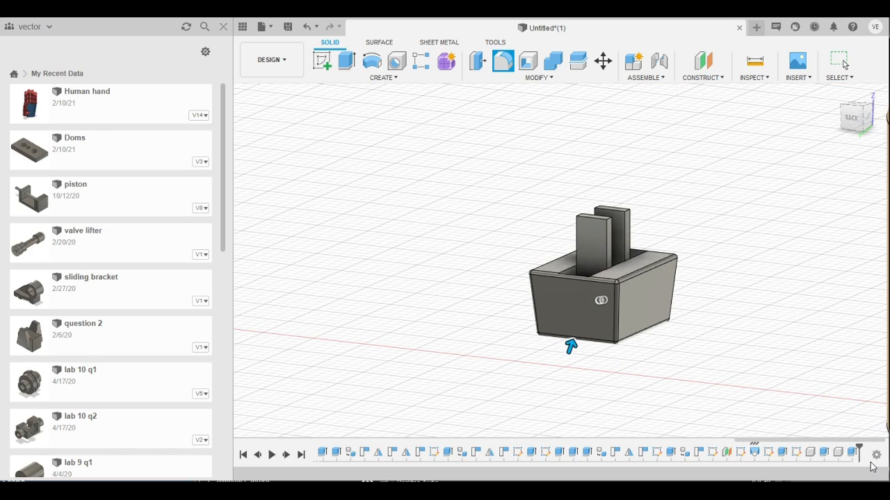
key(Return)
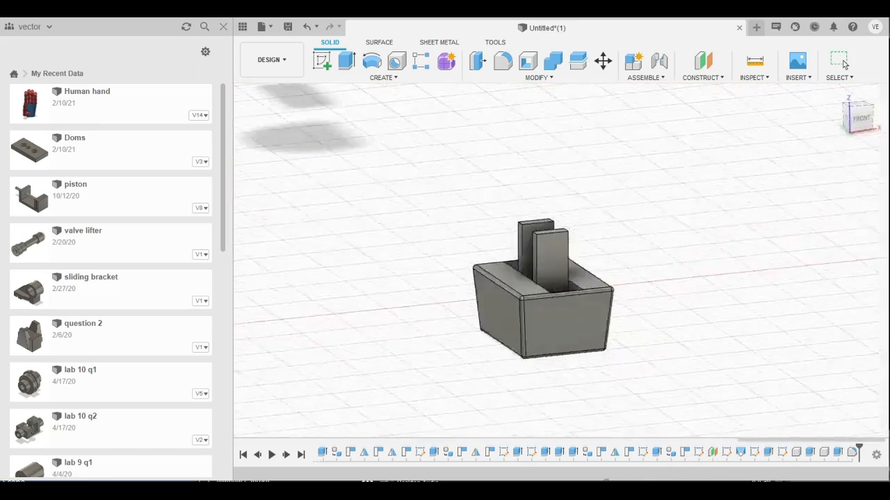
Inspect the filleted block and the loose components around the base, column and arm assembly
shift+middle_drag(606, 486, 535, 477)
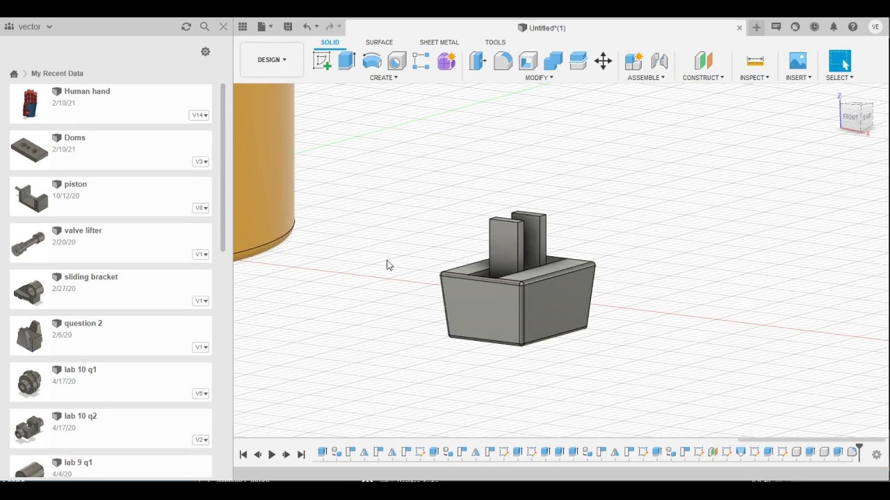
click(386, 237)
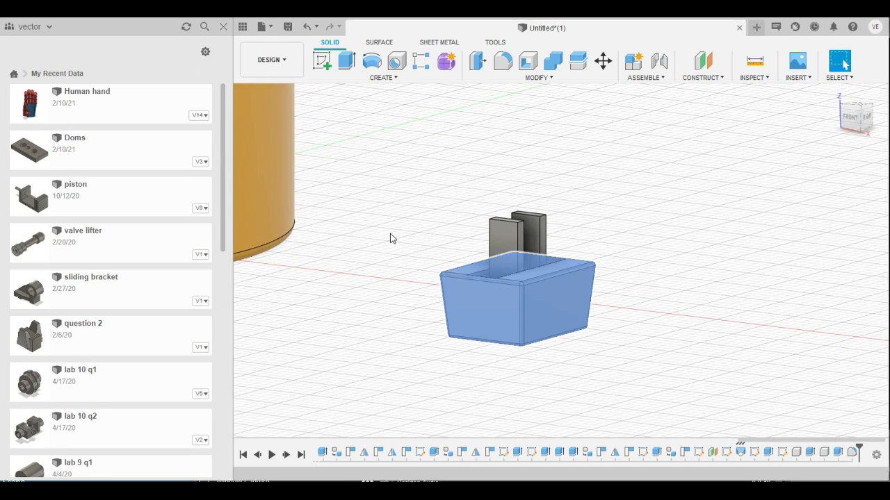
click(432, 285)
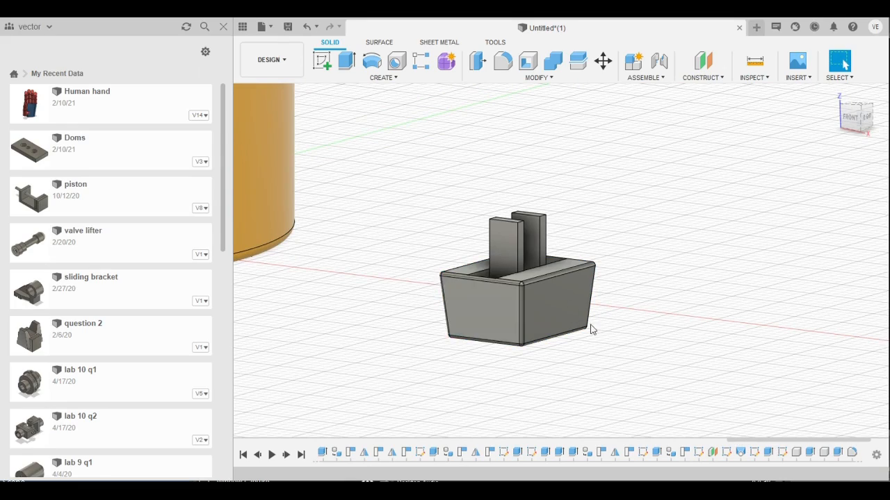
scroll(780, 396, down, 8)
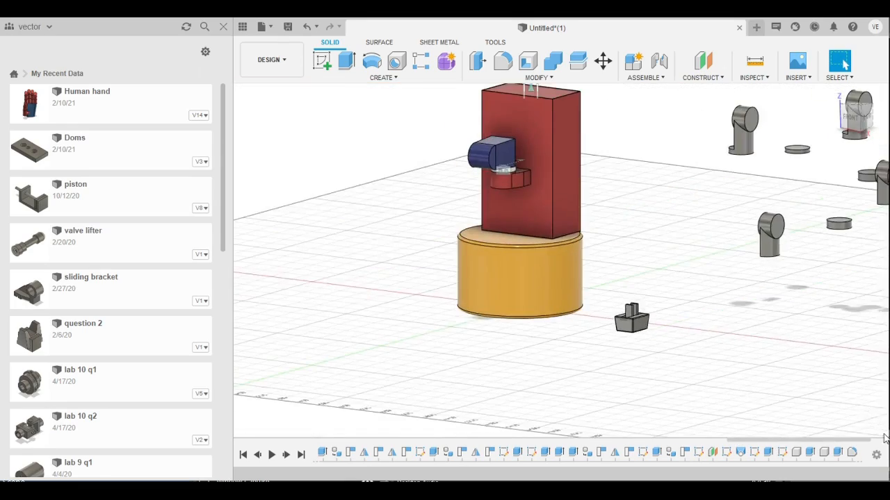
scroll(726, 459, down, 2)
scroll(792, 432, up, 8)
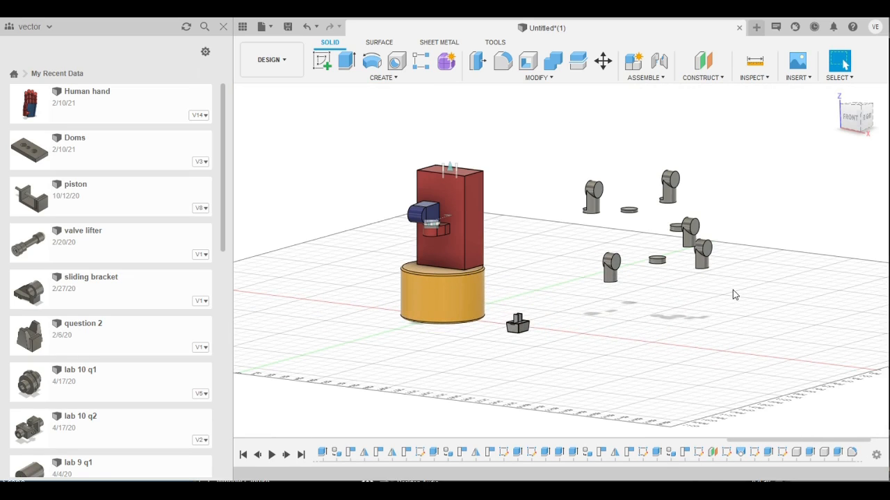
scroll(820, 279, up, 2)
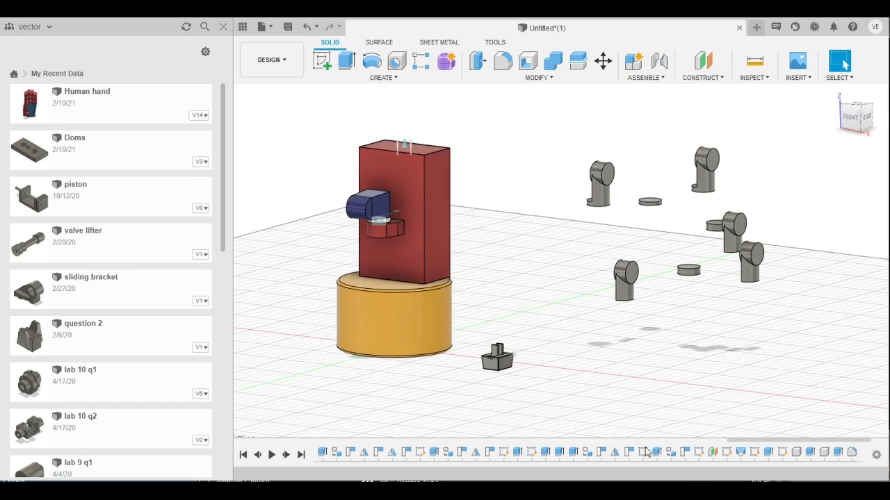
scroll(647, 451, down, 3)
scroll(625, 443, up, 2)
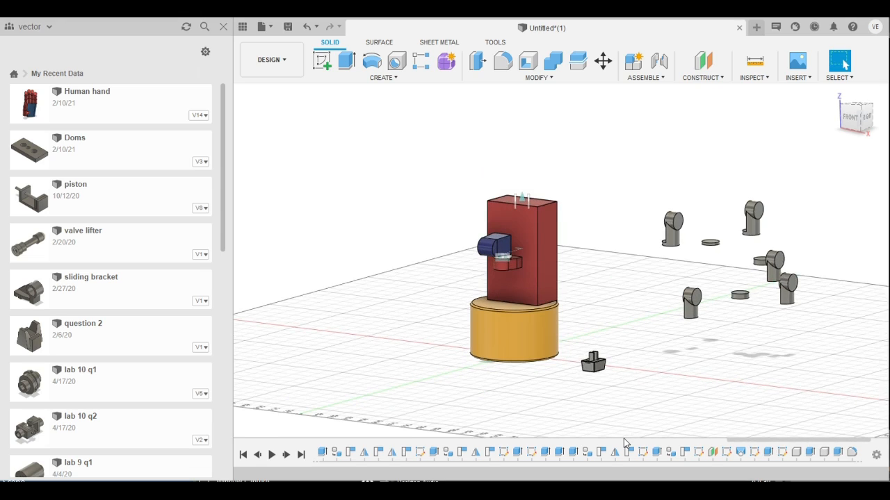
Join a loose elbow link by its round face to the side of the blue arm's rounded end with a revolute joint
key(j)
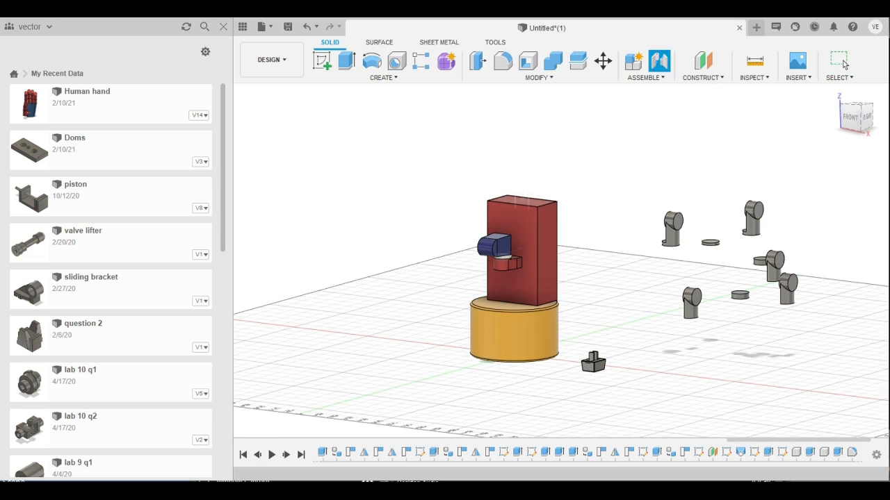
scroll(713, 435, down, 2)
scroll(713, 435, up, 3)
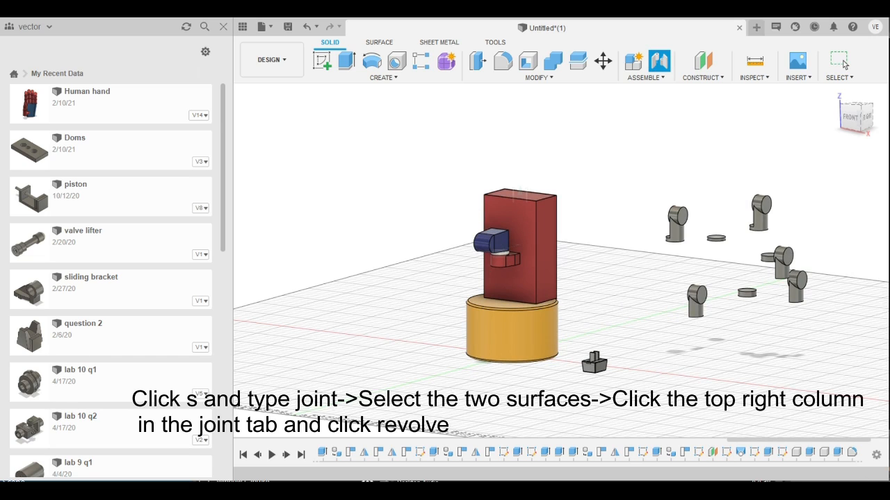
shift+middle_drag(556, 369, 593, 370)
scroll(593, 370, up, 3)
key(j)
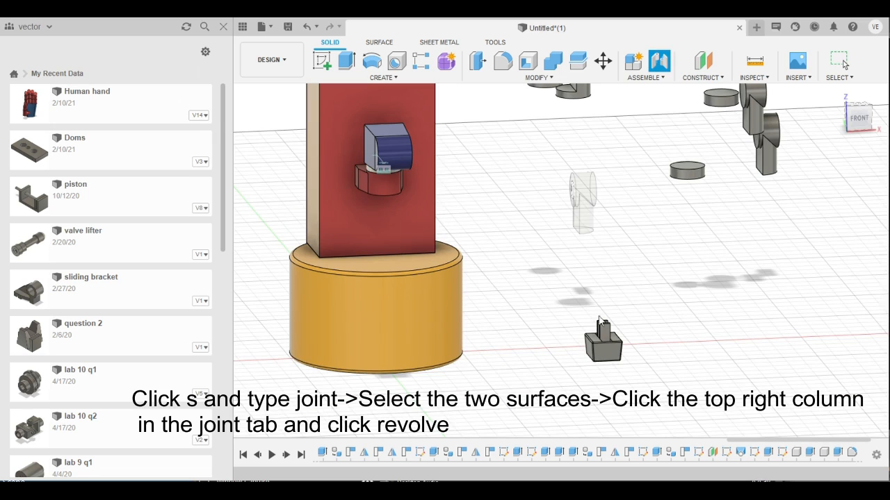
shift+middle_drag(631, 464, 554, 459)
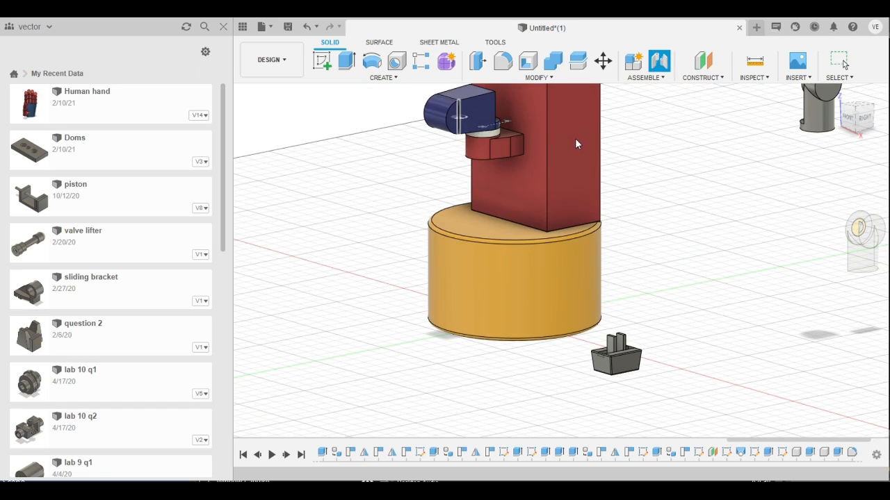
click(579, 144)
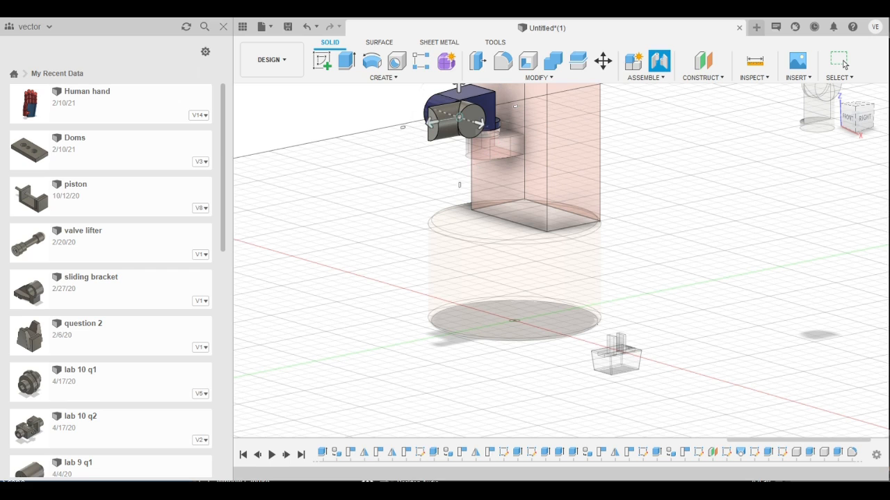
click(839, 61)
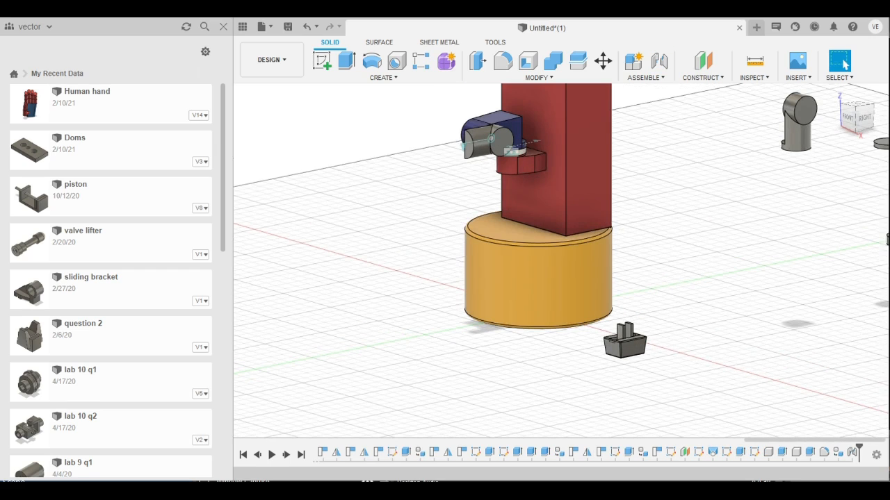
scroll(743, 323, down, 5)
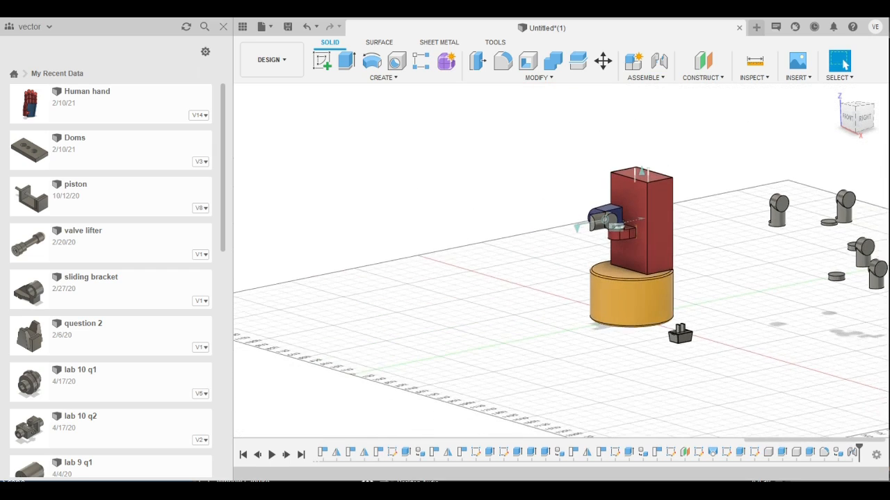
scroll(790, 329, up, 1)
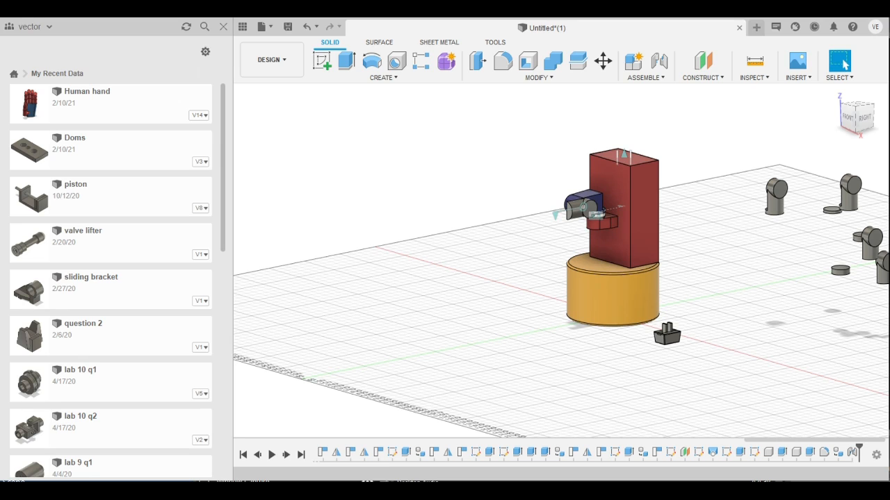
scroll(685, 282, up, 4)
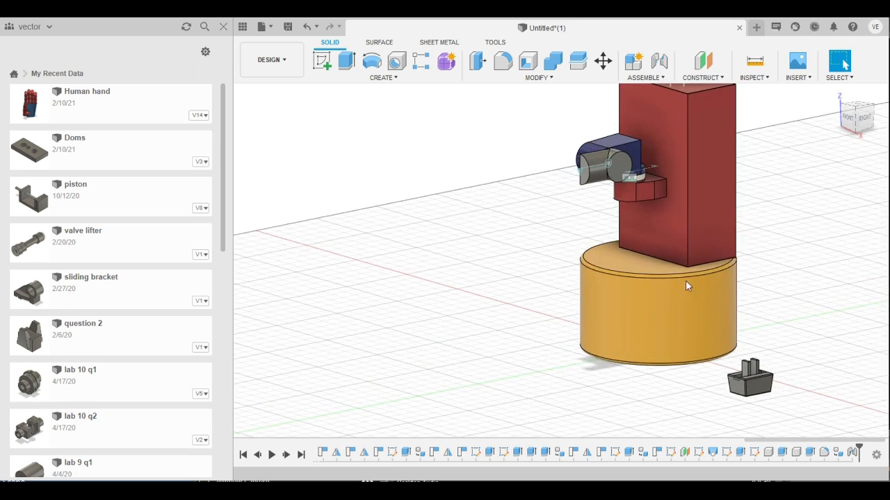
scroll(792, 270, down, 5)
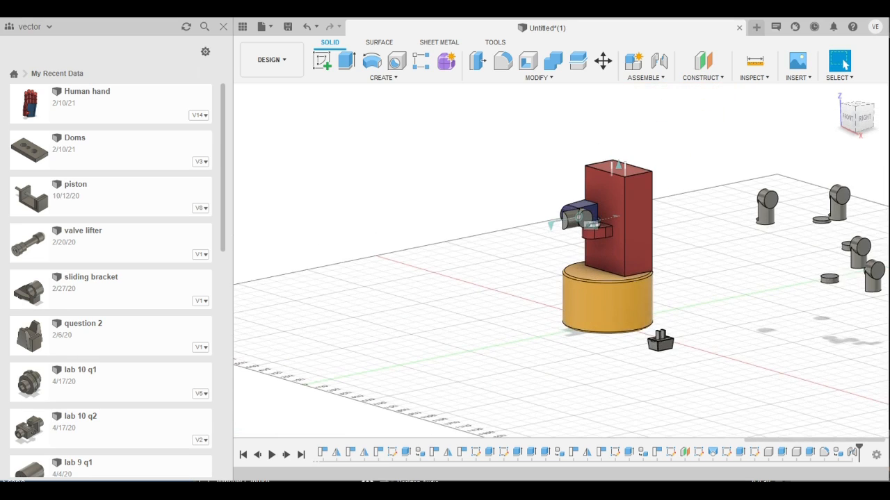
Move a loose thin disc toward the assembly and try to join it to the open round end of the attached elbow link
drag(829, 278, 753, 304)
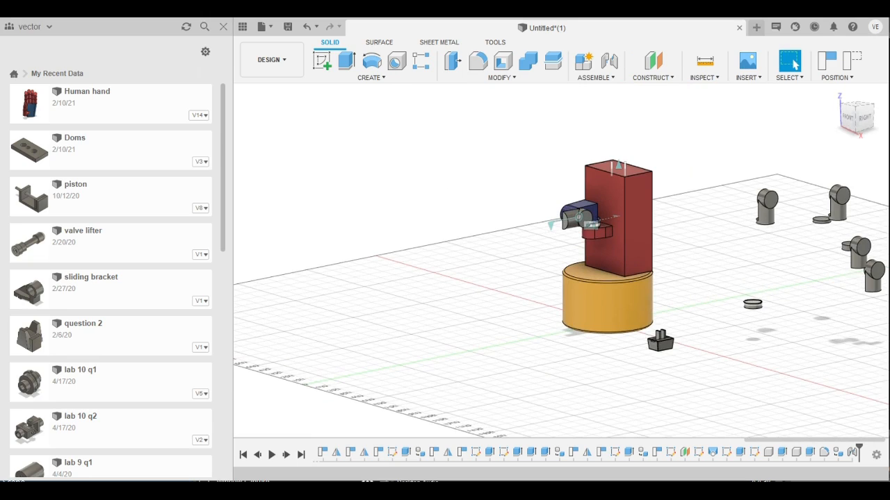
key(j)
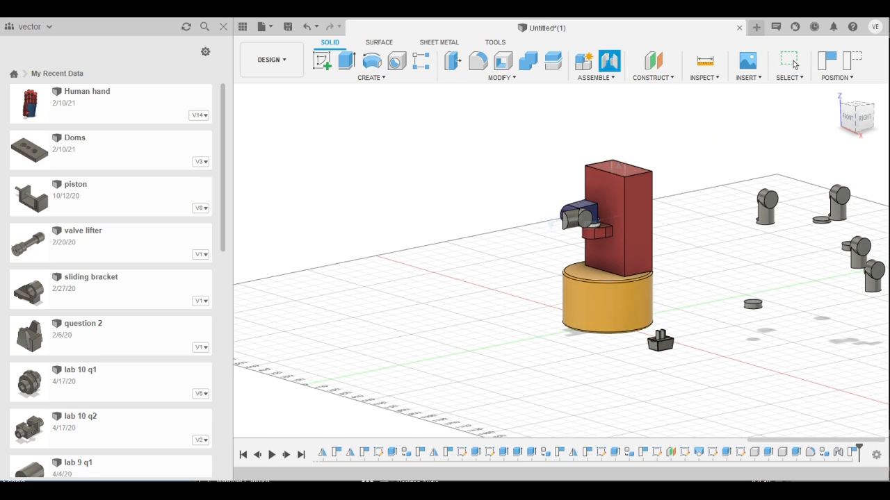
scroll(755, 327, up, 2)
scroll(558, 384, down, 3)
scroll(626, 385, up, 3)
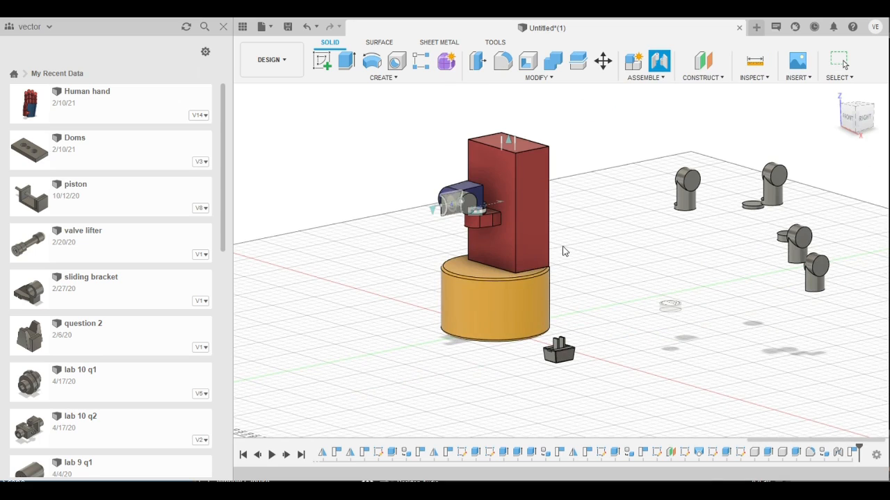
scroll(554, 258, up, 3)
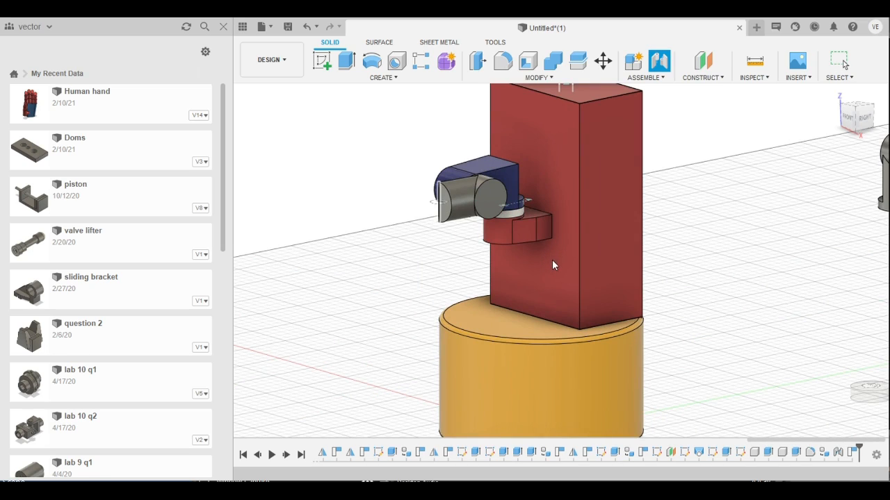
scroll(550, 262, up, 1)
scroll(550, 263, up, 2)
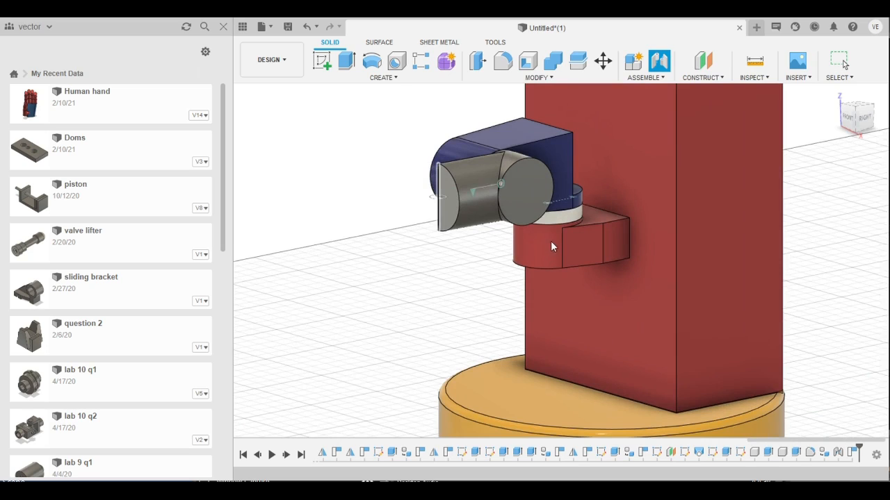
click(557, 249)
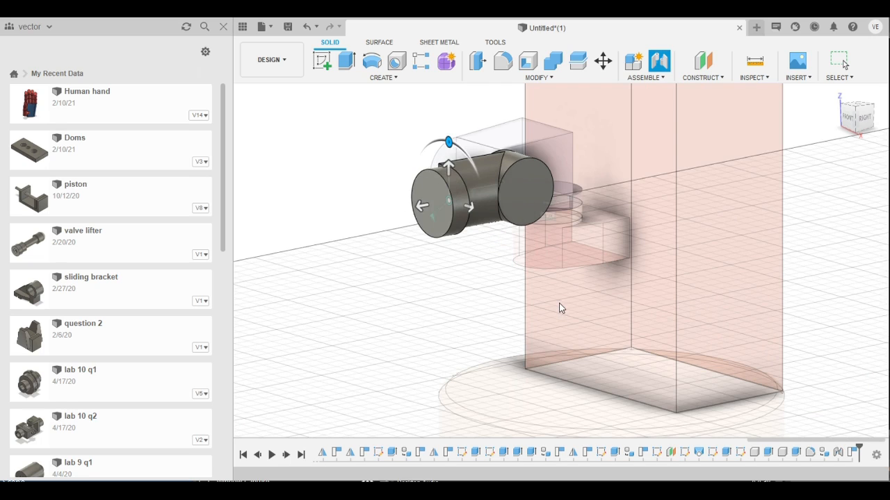
key(Return)
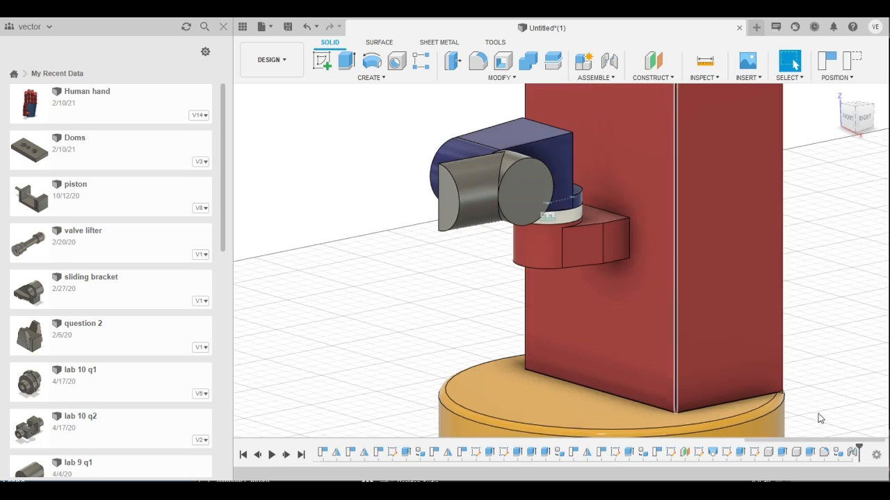
Join the loose thin disc concentrically to the free round end of the attached elbow link
scroll(827, 403, down, 3)
scroll(676, 460, down, 3)
scroll(770, 473, up, 1)
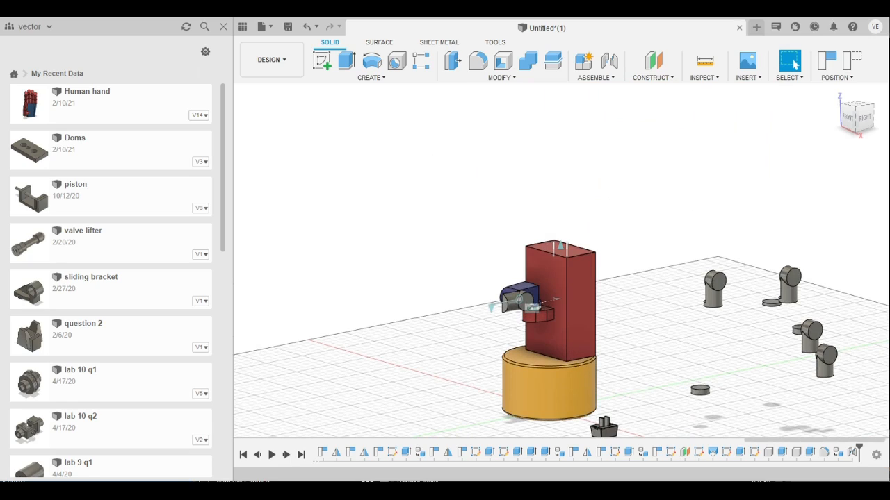
key(j)
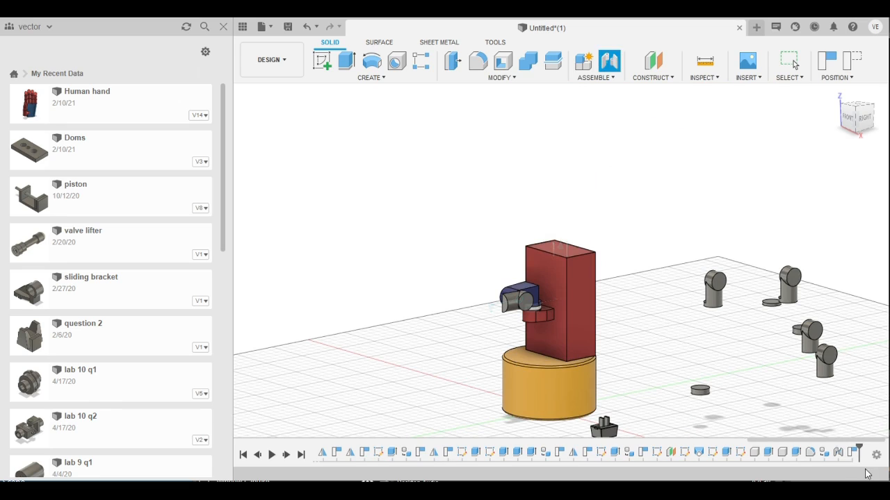
scroll(690, 377, up, 1)
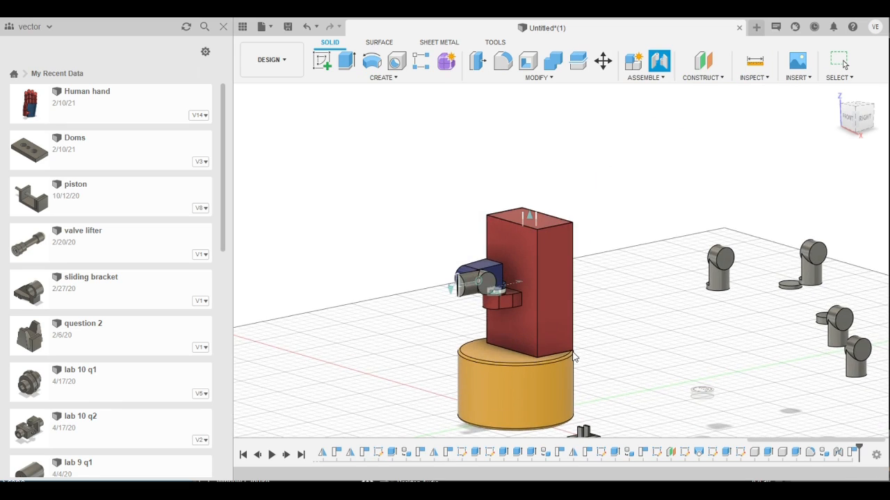
scroll(571, 357, up, 3)
scroll(569, 361, up, 3)
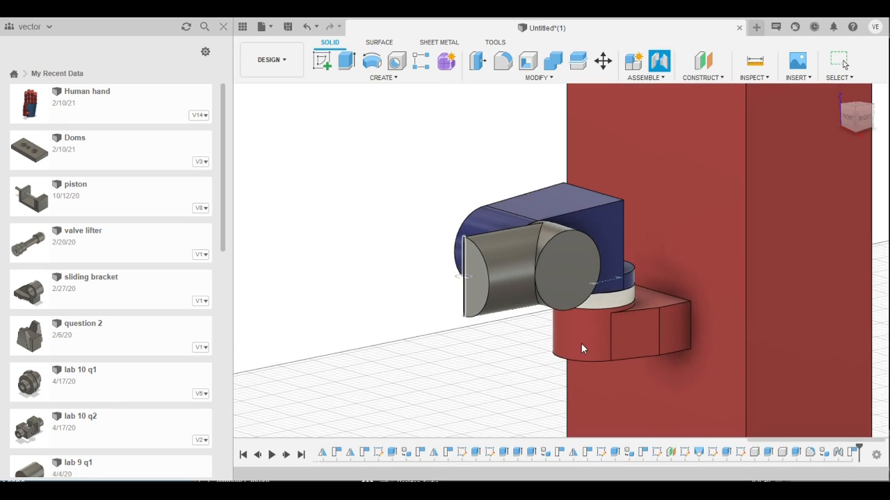
click(587, 347)
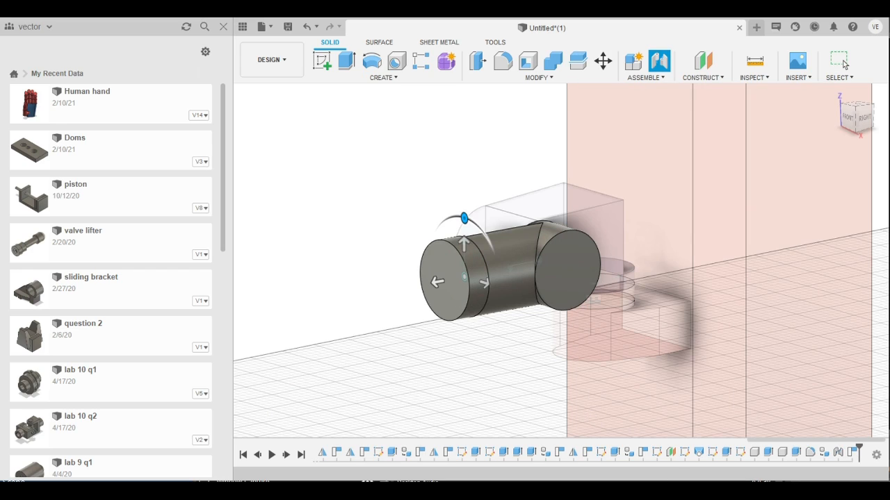
click(843, 63)
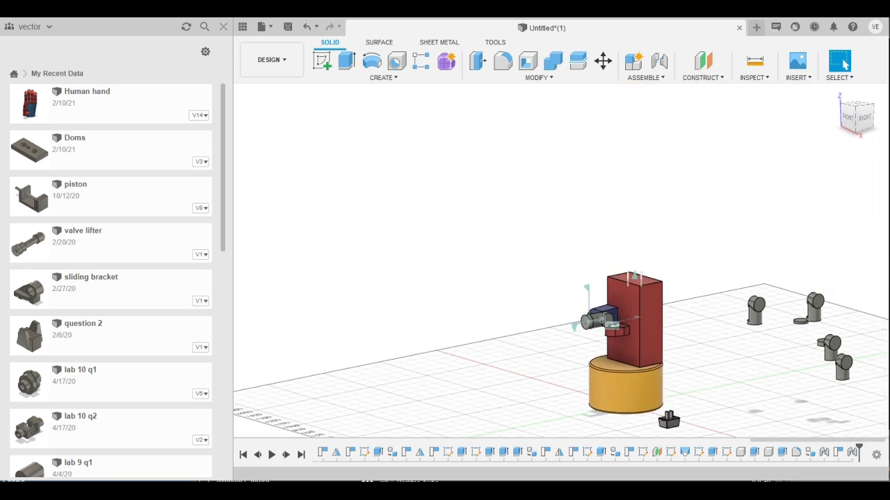
Move the nearest loose elbow link away from the other loose parts, closer to the base and column
scroll(854, 419, down, 2)
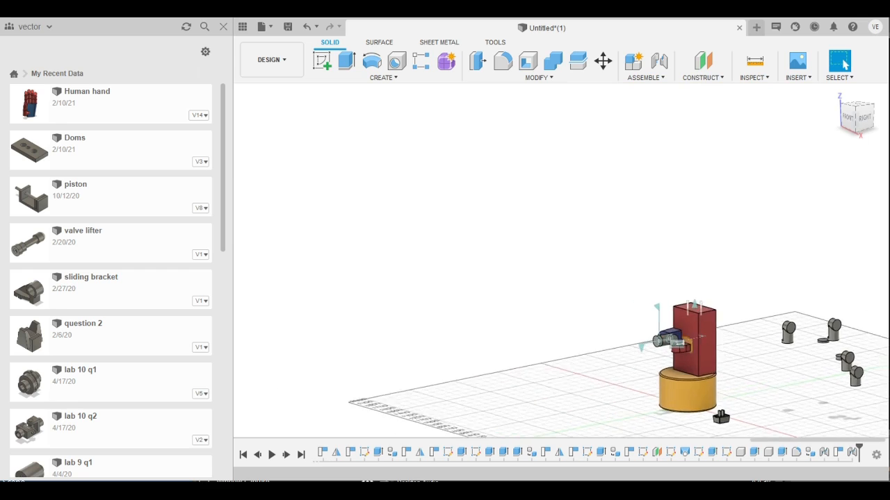
scroll(571, 405, down, 4)
scroll(716, 418, up, 4)
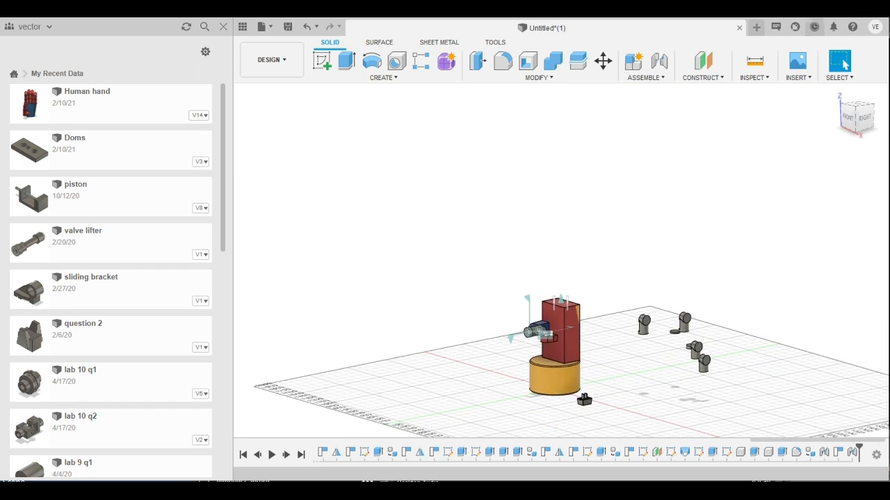
scroll(844, 450, up, 3)
scroll(685, 417, up, 2)
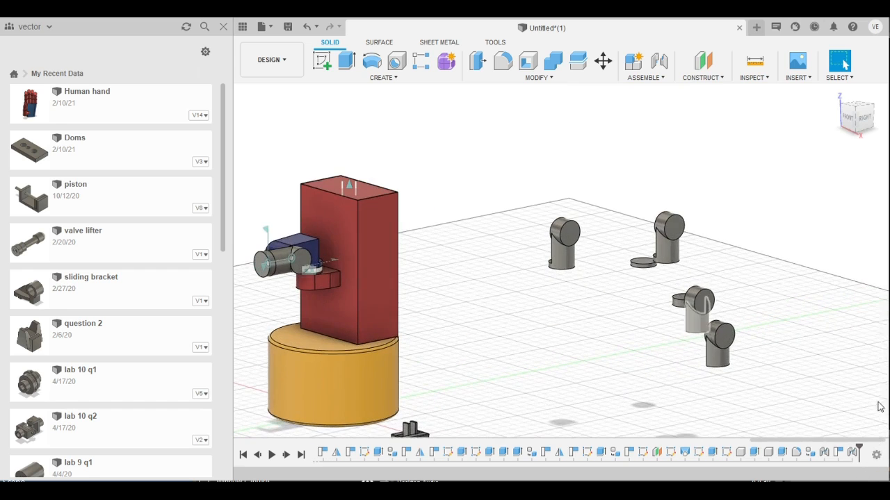
scroll(685, 417, down, 5)
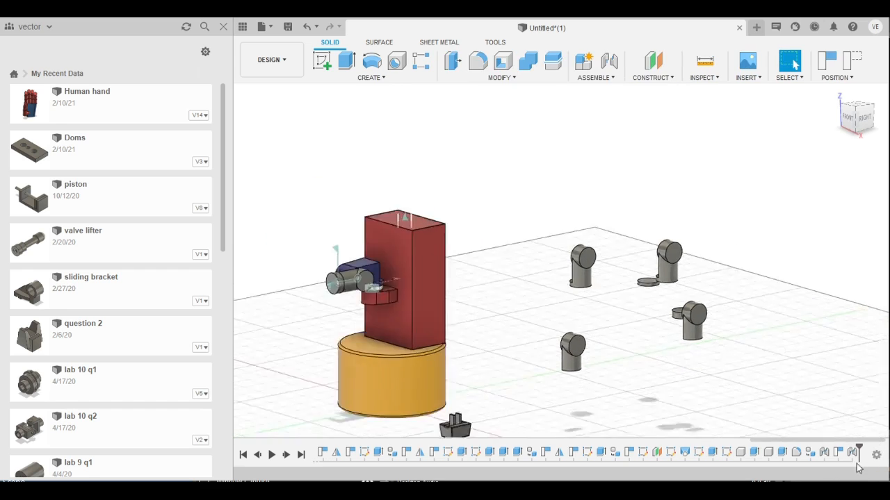
scroll(660, 414, up, 2)
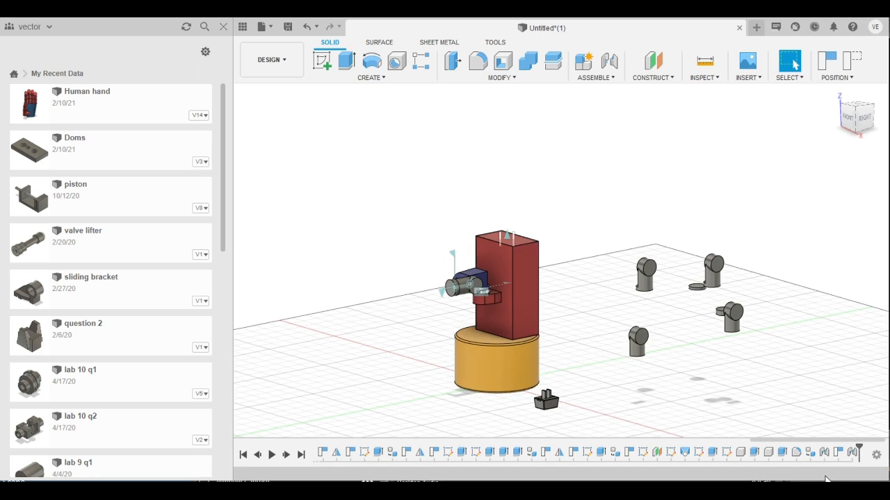
scroll(803, 439, up, 1)
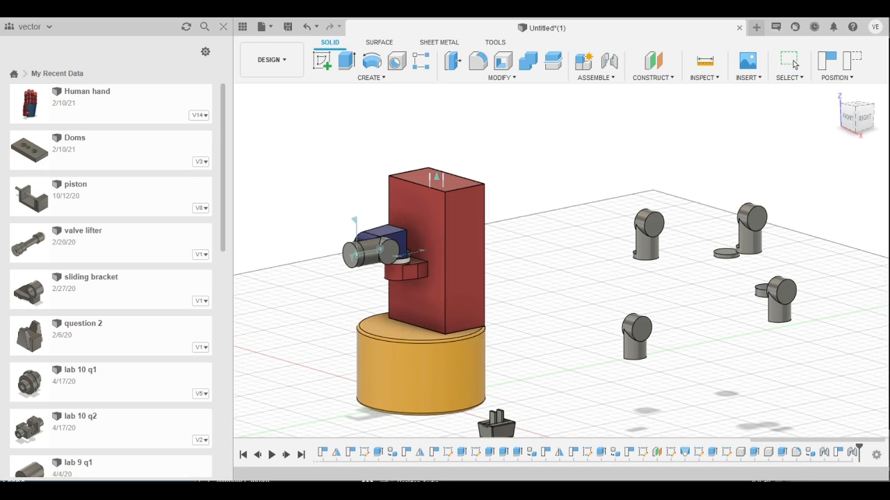
Join the moved elbow link by its flat round underside to the outer face of the attached disc with a rigid joint
key(j)
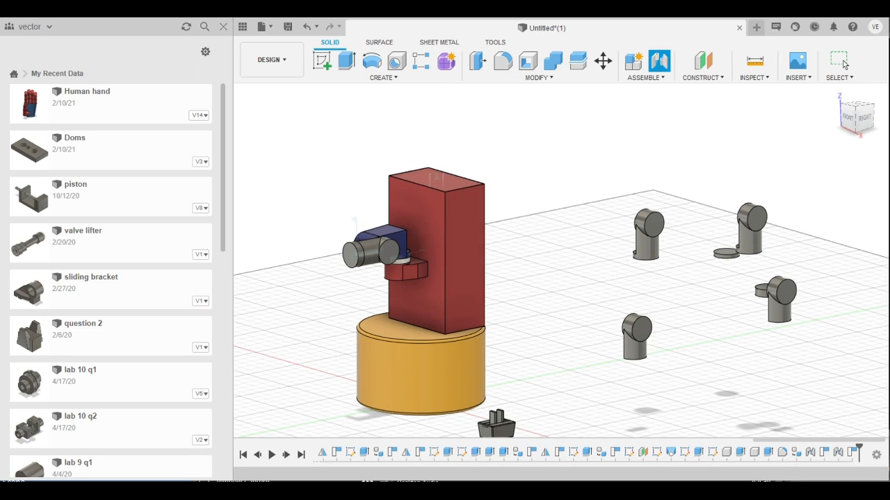
shift+middle_drag(764, 431, 777, 387)
key(j)
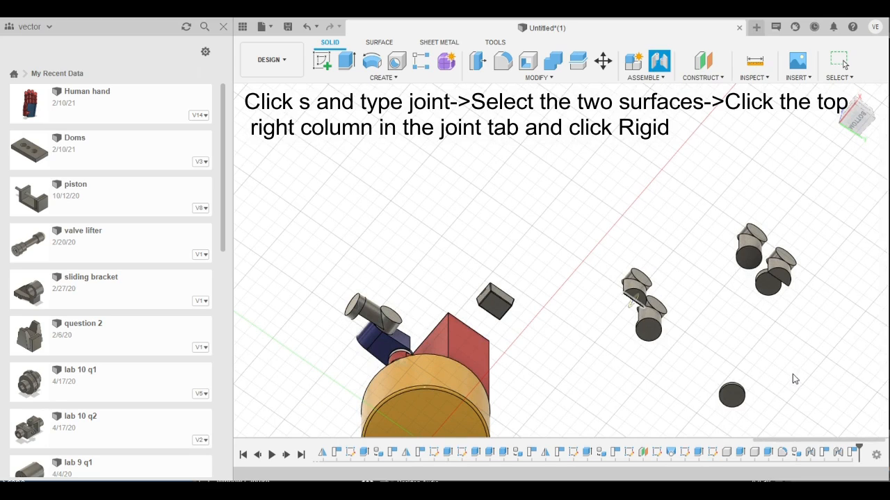
scroll(794, 379, up, 5)
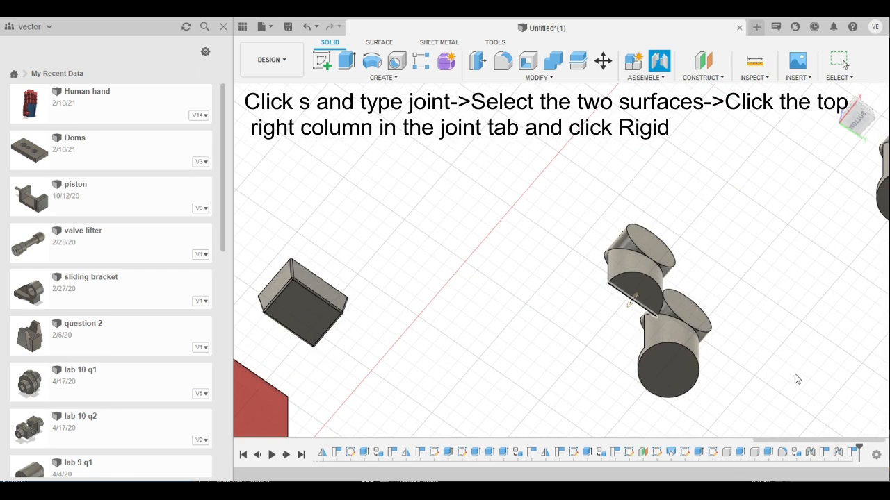
scroll(695, 427, down, 5)
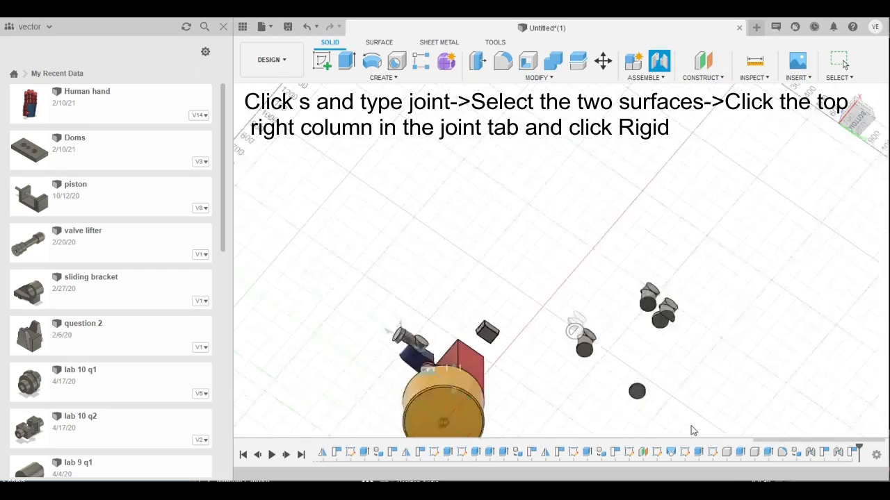
scroll(693, 431, down, 3)
shift+middle_drag(715, 389, 654, 446)
scroll(484, 353, up, 3)
scroll(454, 259, up, 4)
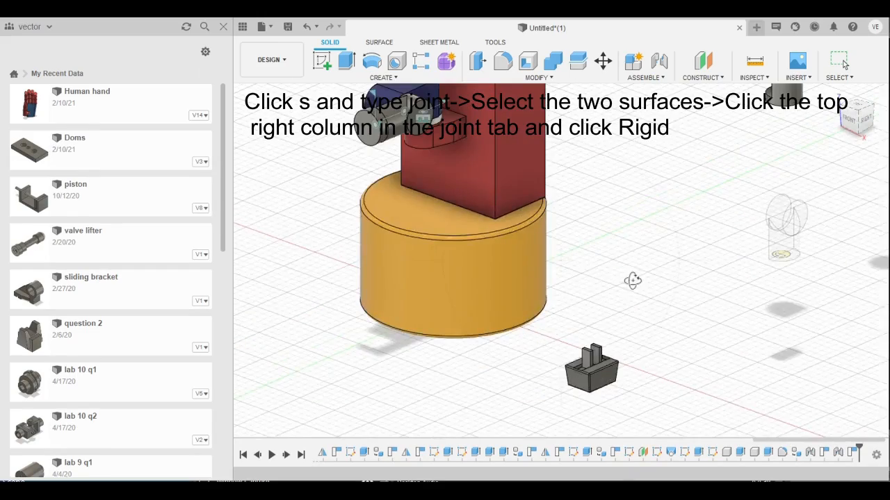
shift+middle_drag(632, 280, 706, 309)
scroll(806, 312, down, 3)
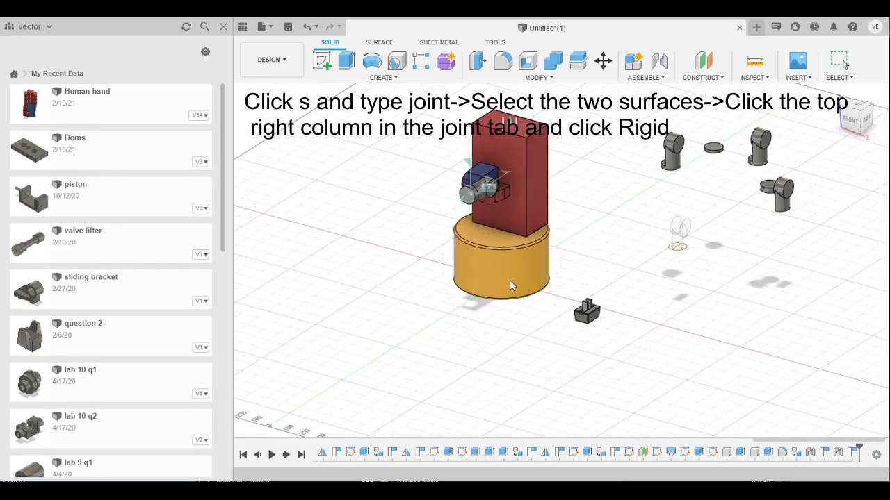
scroll(522, 294, up, 5)
key(j)
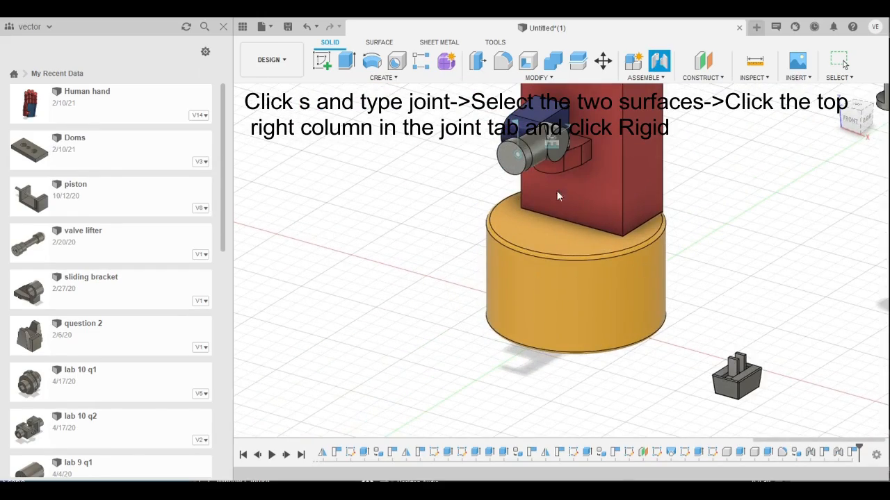
click(630, 188)
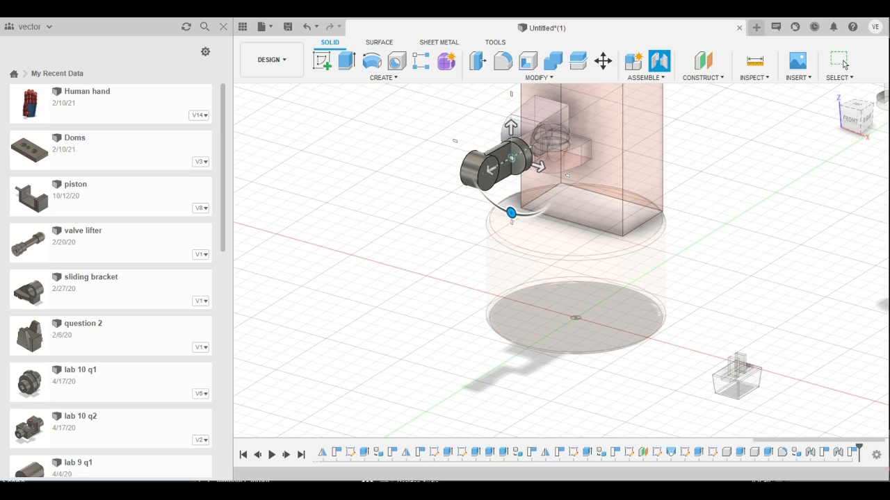
key(Return)
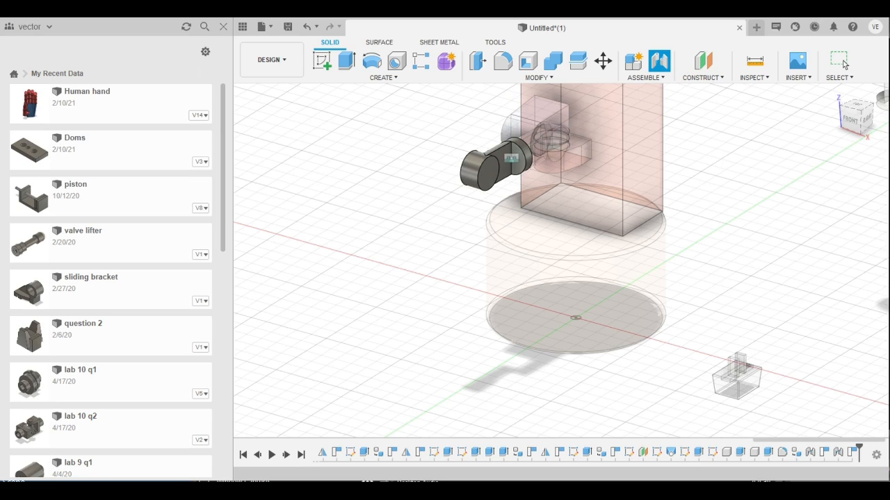
key(Return)
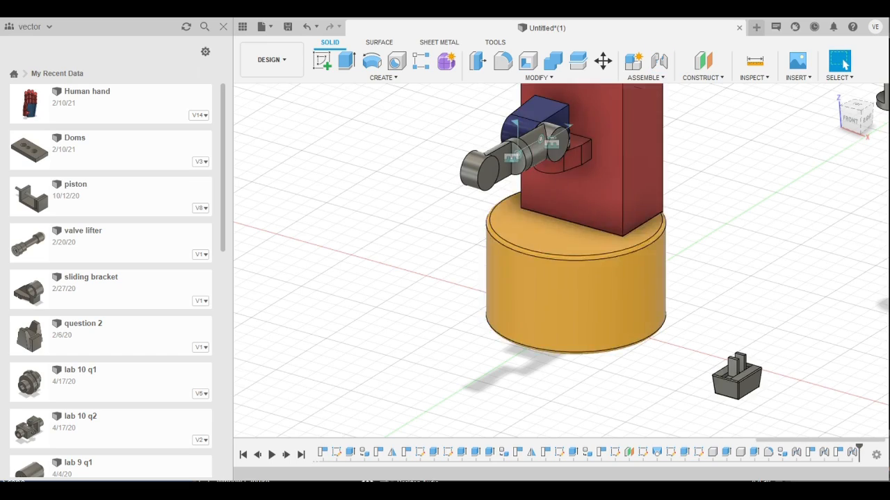
Move another loose elbow link across to the open area in front of the arm assembly
scroll(842, 234, down, 3)
scroll(741, 316, up, 2)
shift+middle_drag(774, 439, 715, 396)
scroll(686, 303, down, 3)
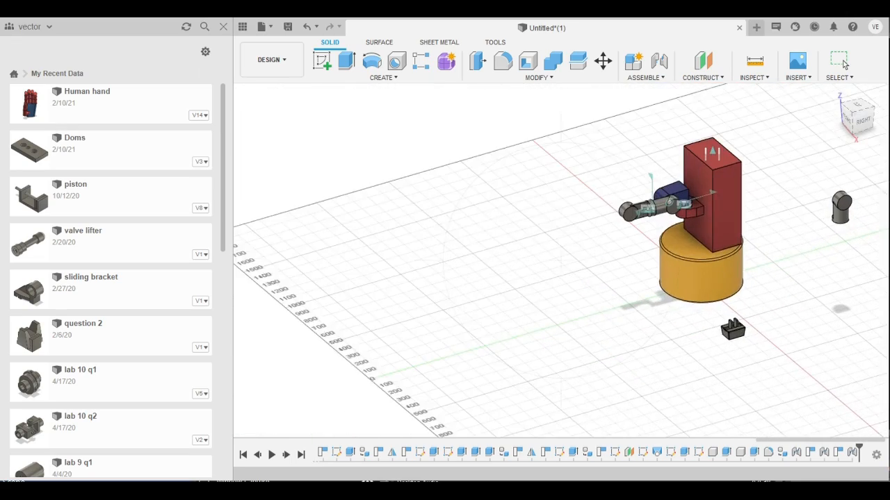
click(843, 63)
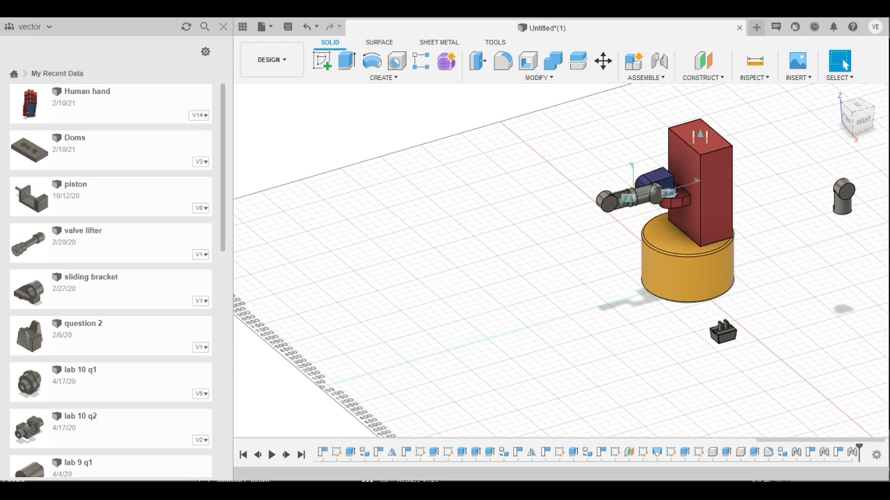
scroll(610, 410, down, 3)
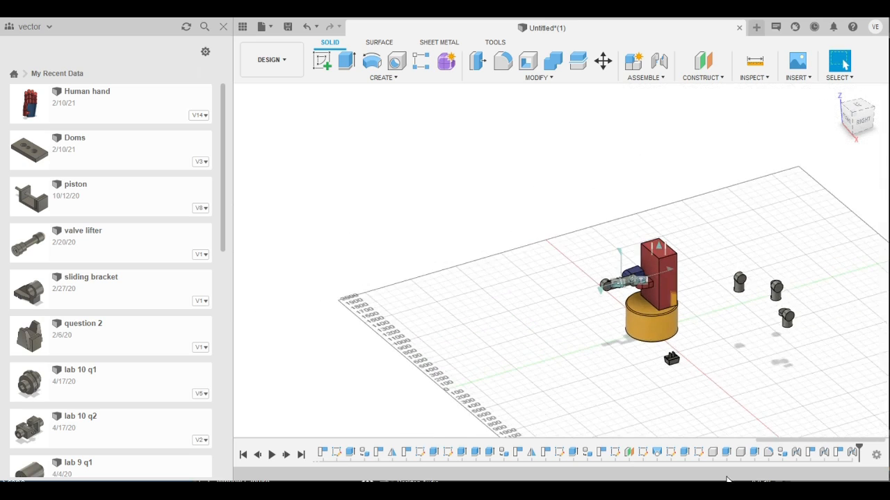
scroll(611, 396, up, 2)
drag(856, 298, 561, 337)
scroll(767, 377, up, 2)
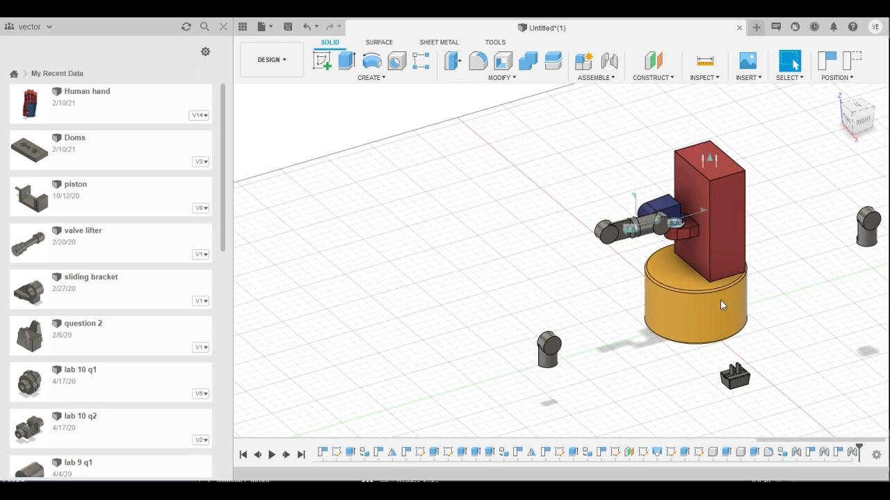
Join the loose elbow link in front of the arm by its upper round side face to the attached arm's free round end face
key(j)
click(637, 325)
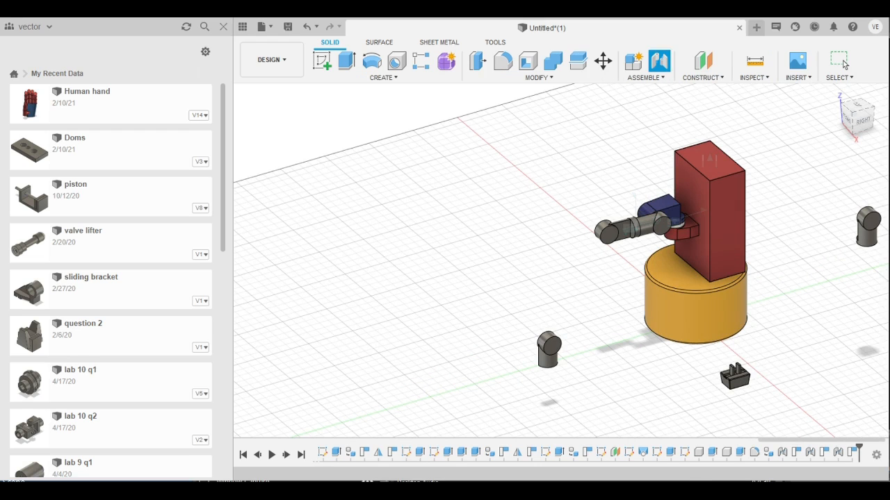
shift+middle_drag(577, 435, 726, 427)
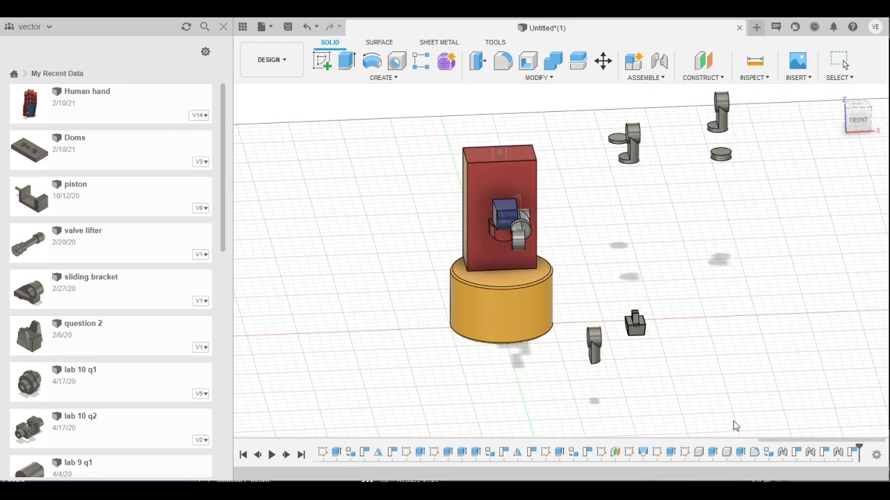
key(j)
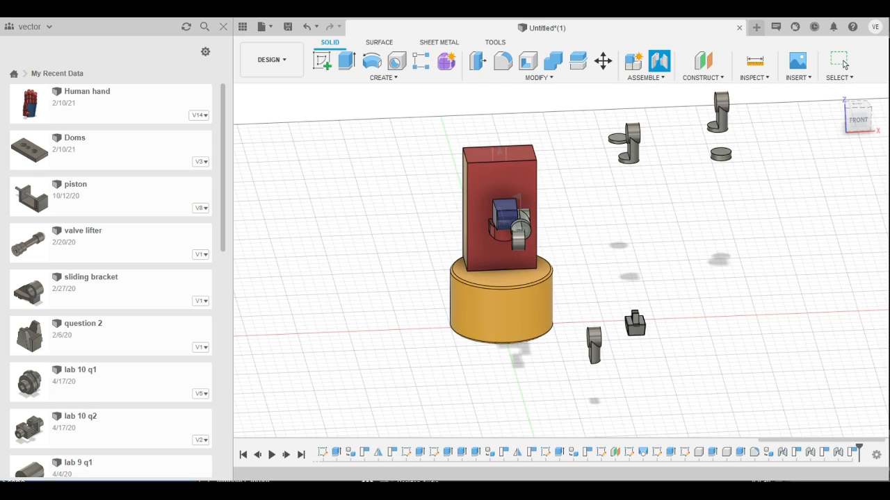
shift+middle_drag(663, 479, 708, 476)
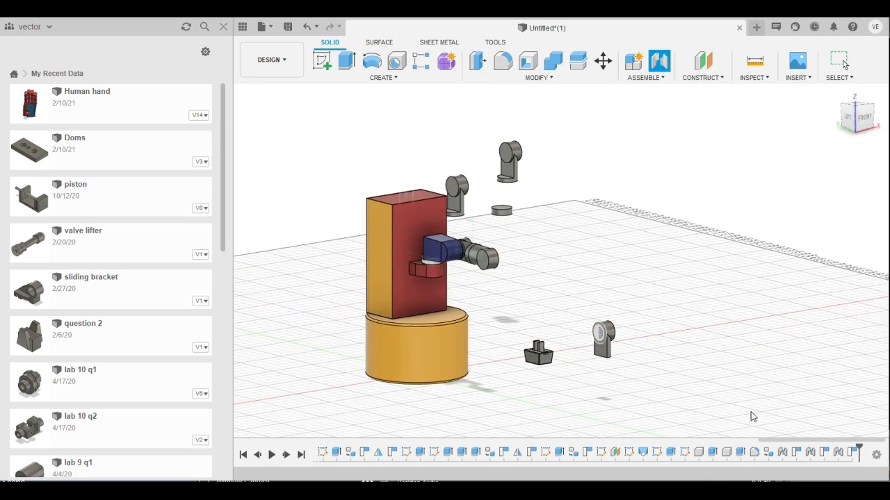
shift+middle_drag(703, 436, 649, 405)
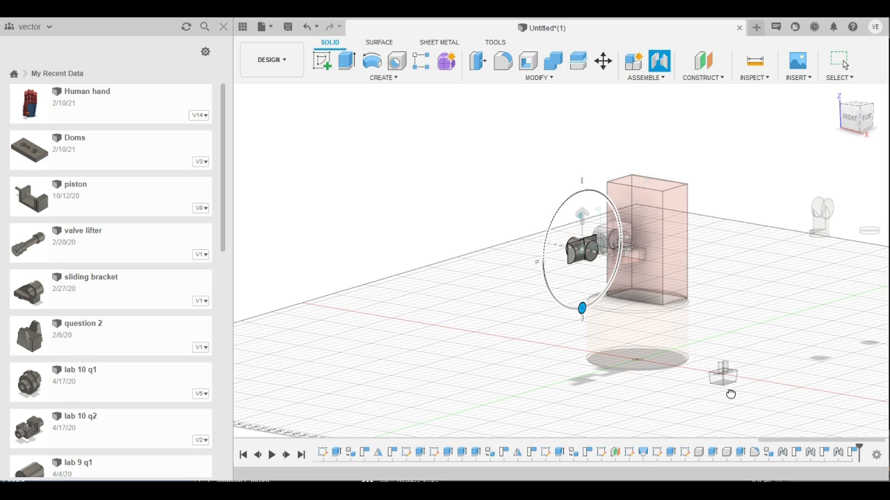
click(841, 61)
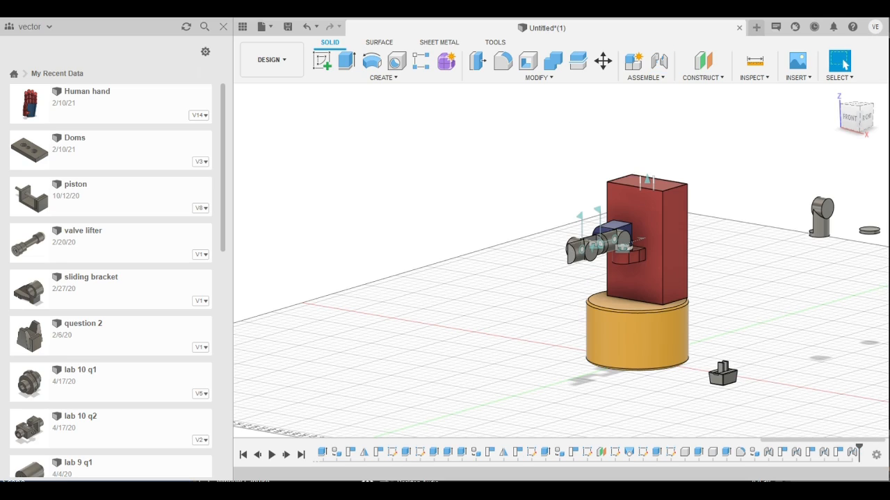
Move one loose thin disc away from the other loose parts to the open area in front of the yellow base
shift+middle_drag(653, 460, 605, 456)
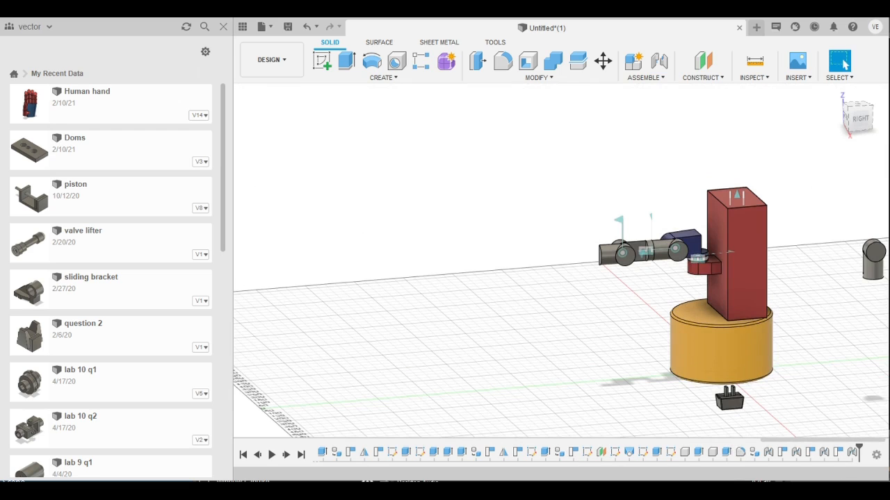
shift+middle_drag(792, 463, 831, 475)
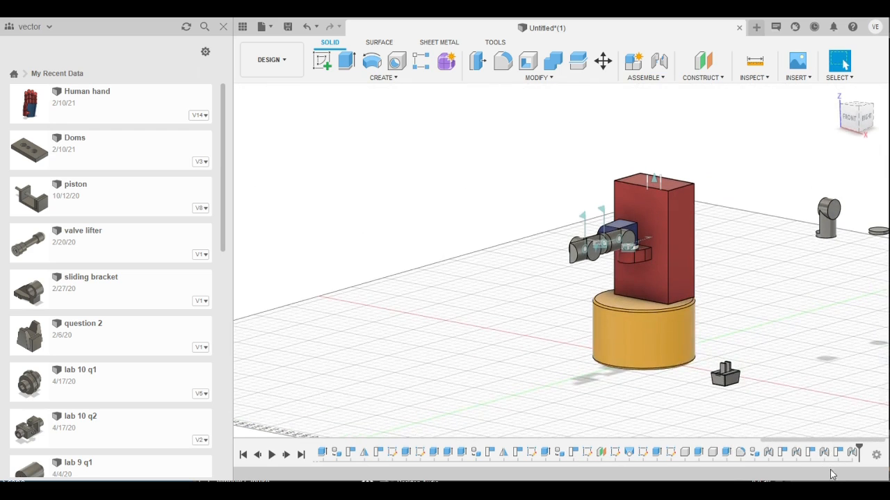
scroll(754, 347, down, 3)
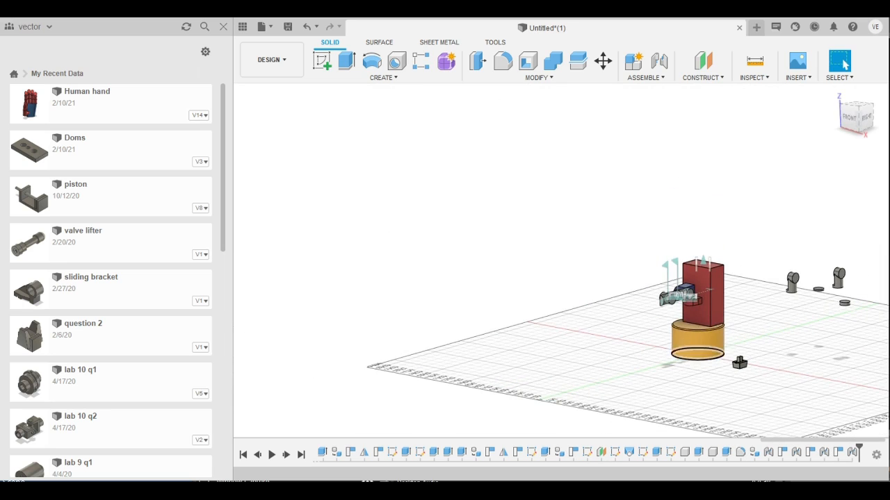
drag(843, 303, 654, 365)
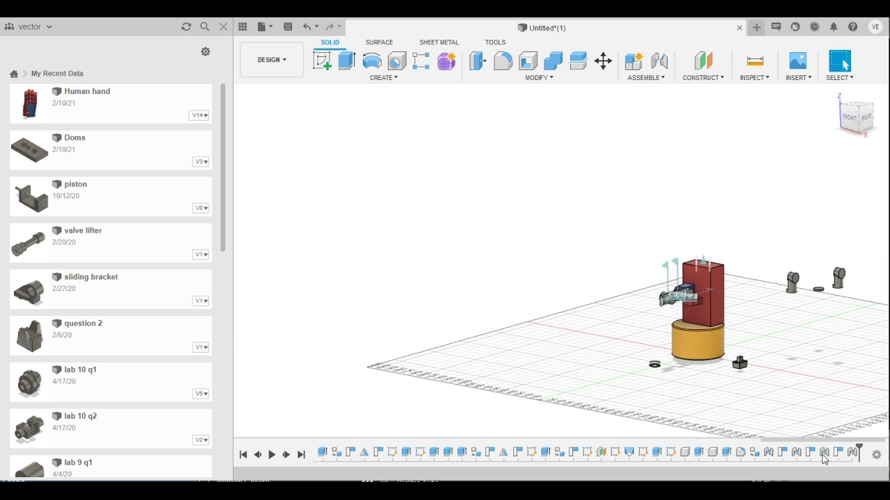
Join the moved thin disc concentrically to the flat round free end of the outermost attached elbow link
scroll(673, 372, down, 3)
scroll(839, 459, up, 5)
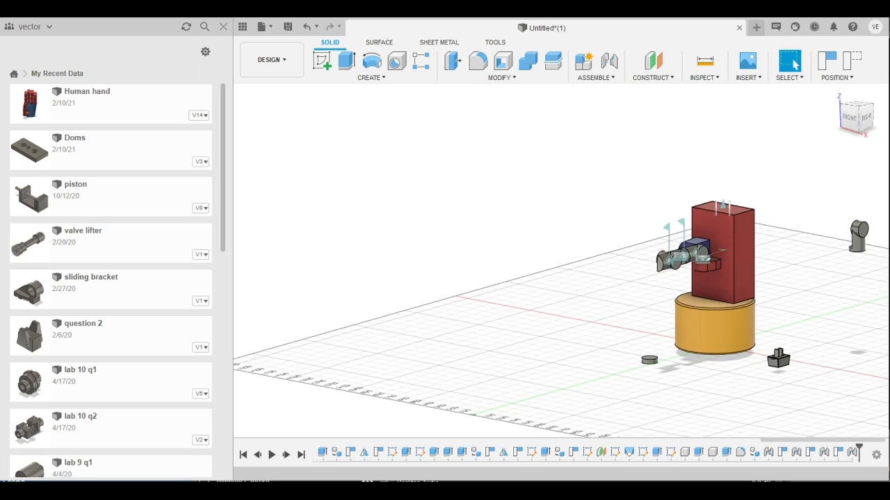
scroll(740, 366, up, 2)
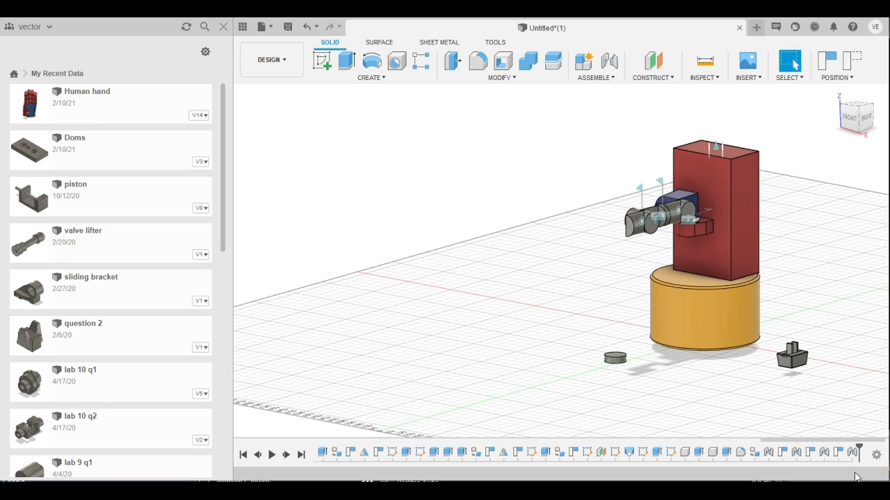
key(j)
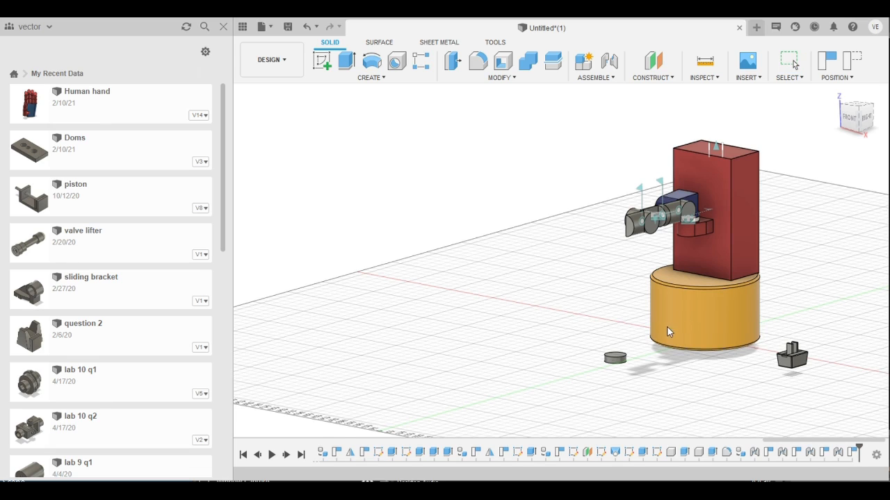
scroll(785, 281, up, 3)
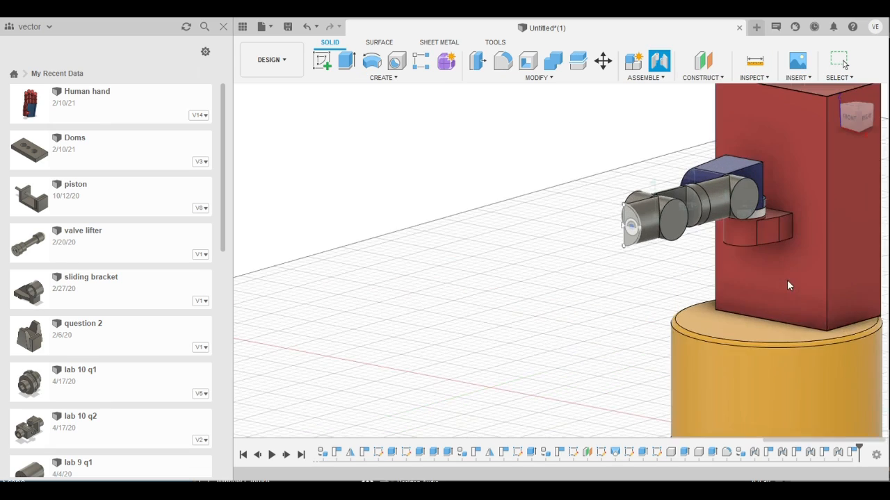
scroll(787, 281, down, 6)
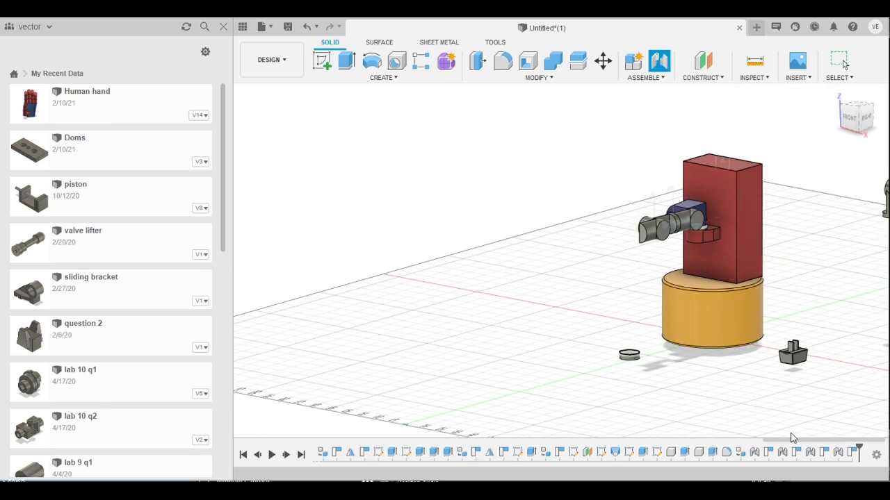
scroll(801, 293, up, 4)
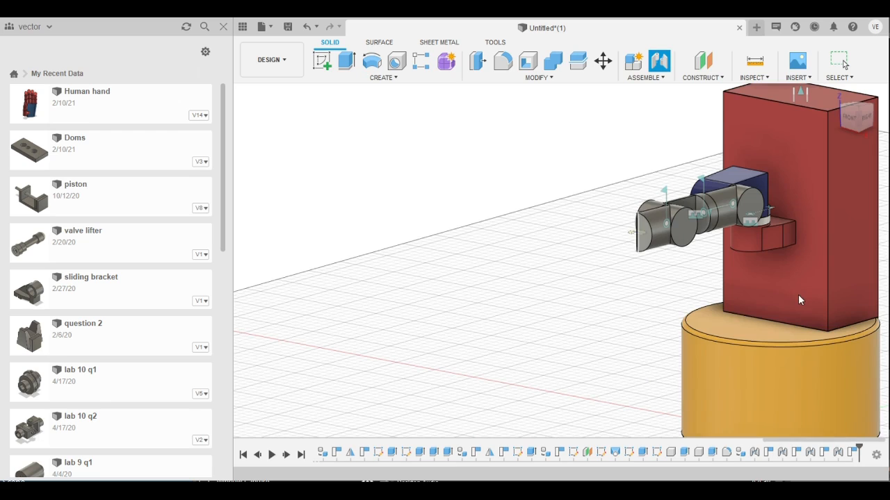
scroll(798, 294, up, 3)
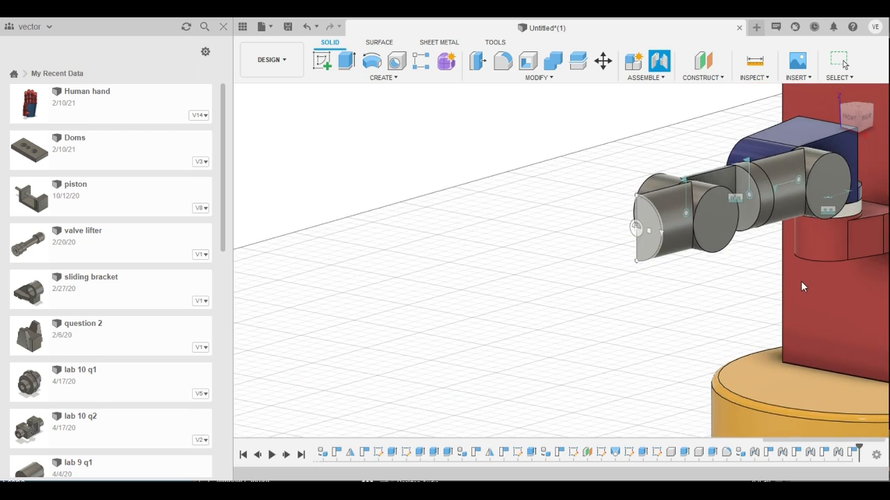
click(800, 280)
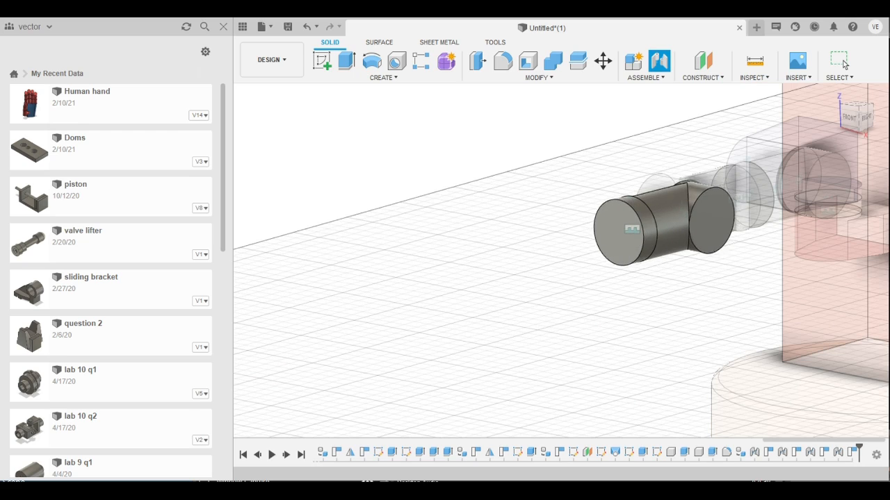
key(Return)
Move the nearest loose elbow link across to the open area below the arm, beside the yellow base
scroll(818, 391, down, 6)
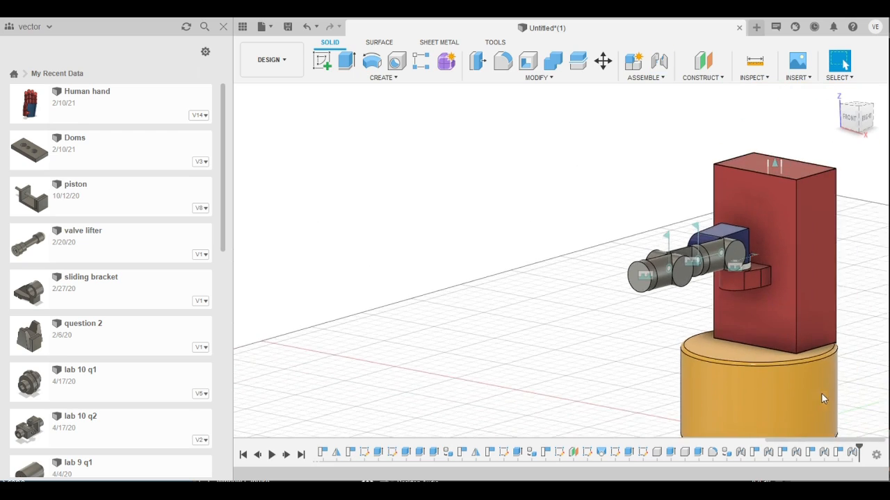
scroll(660, 431, down, 2)
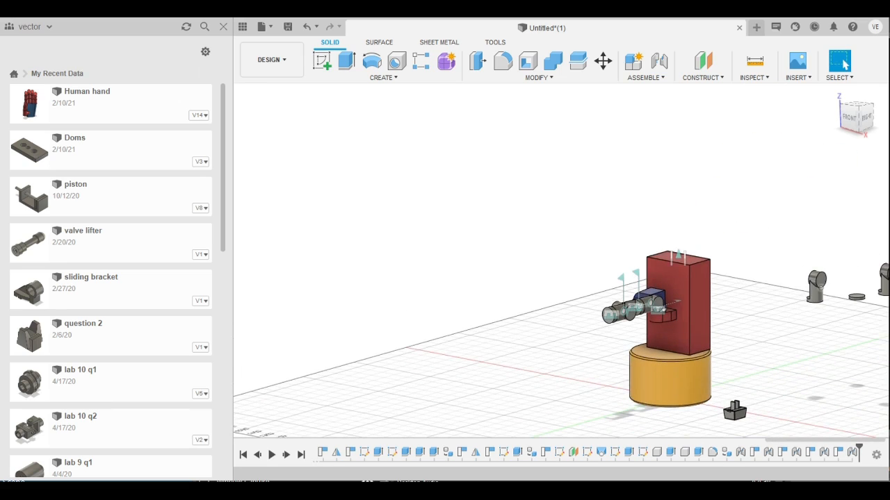
drag(816, 286, 610, 393)
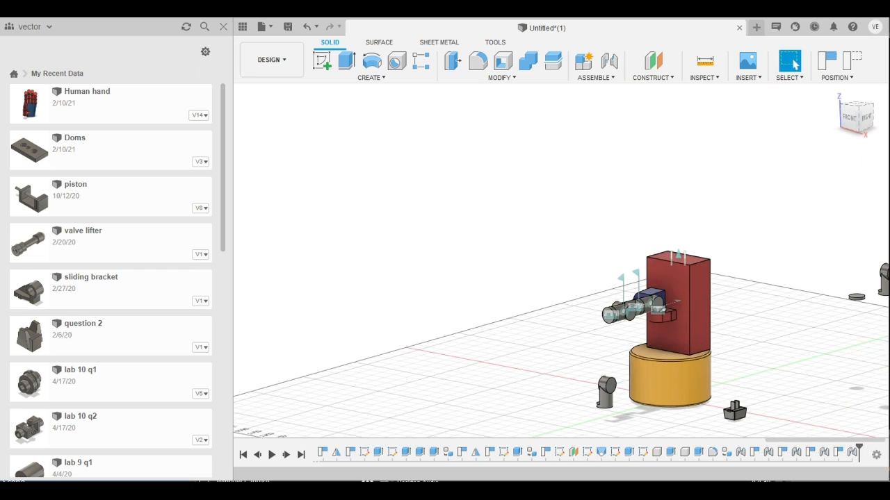
scroll(586, 406, up, 2)
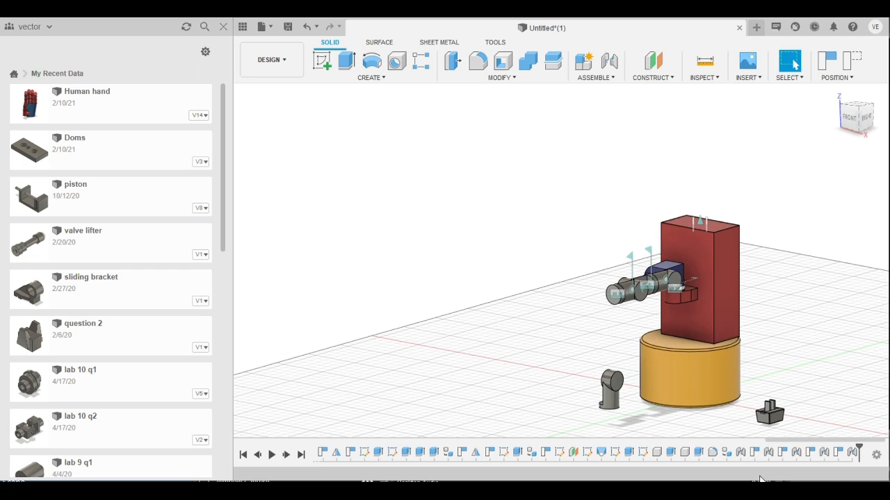
key(j)
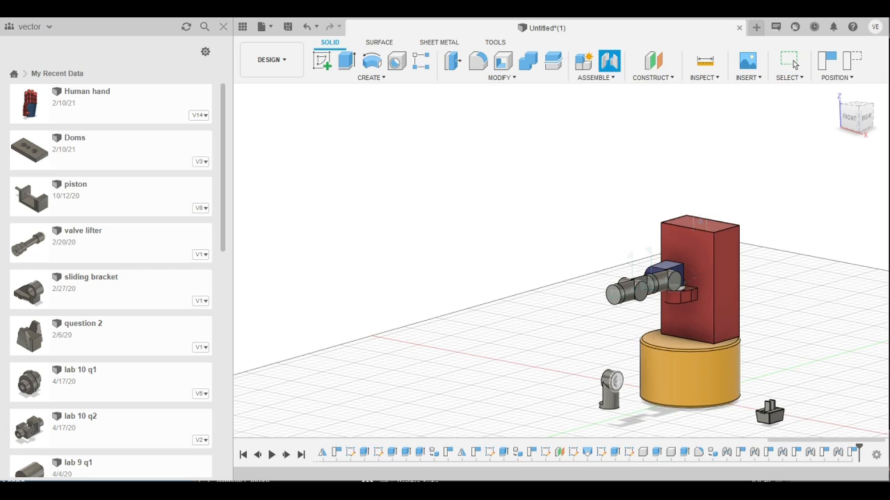
scroll(625, 394, up, 2)
click(603, 412)
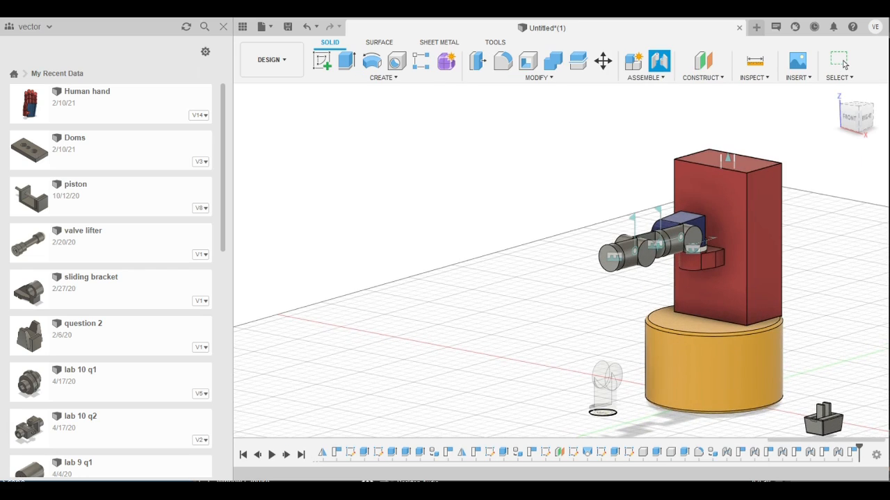
click(761, 321)
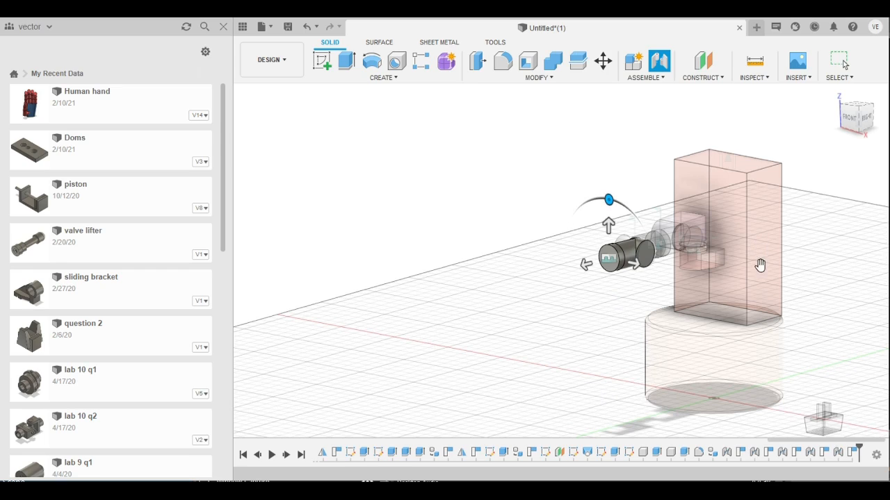
click(788, 351)
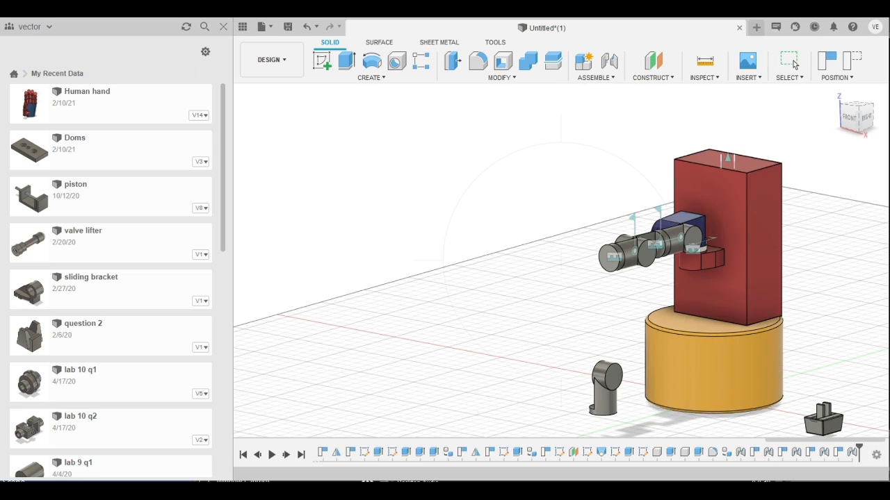
Move the loose elbow link from below the arm to the open area between the column and the other loose parts
shift+middle_drag(788, 351, 876, 414)
scroll(840, 435, down, 5)
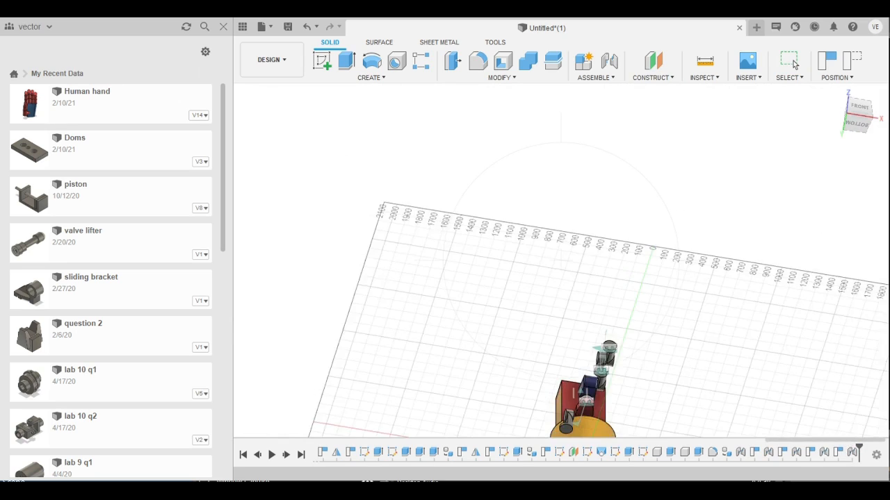
shift+middle_drag(801, 474, 834, 428)
scroll(835, 428, up, 5)
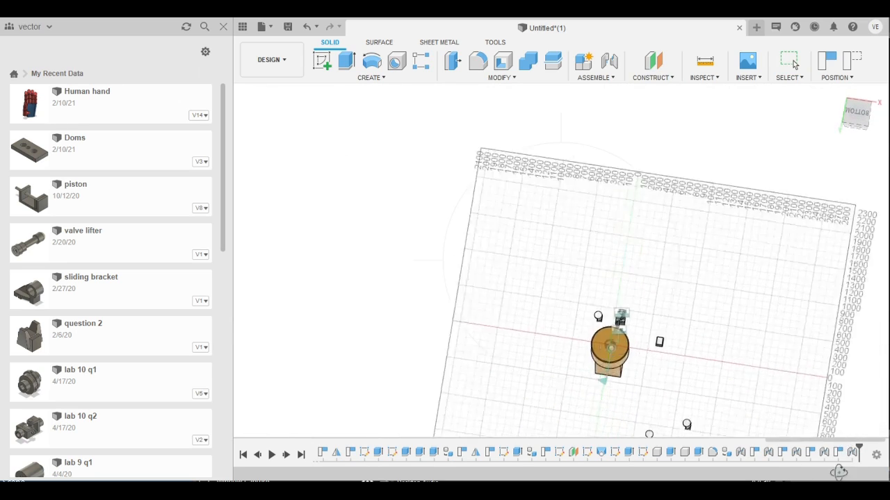
mouse_move(796, 387)
shift+middle_down()
mouse_move(795, 410)
mouse_move(790, 387)
shift+middle_up()
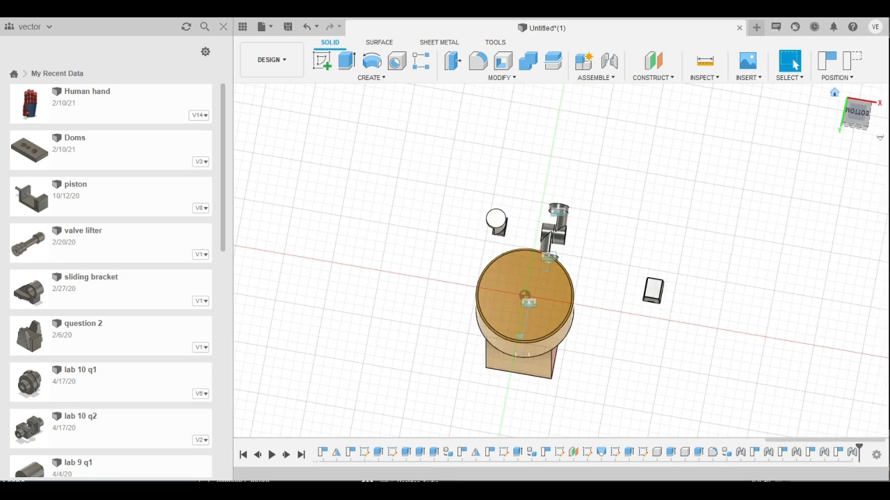
click(834, 92)
scroll(702, 442, up, 2)
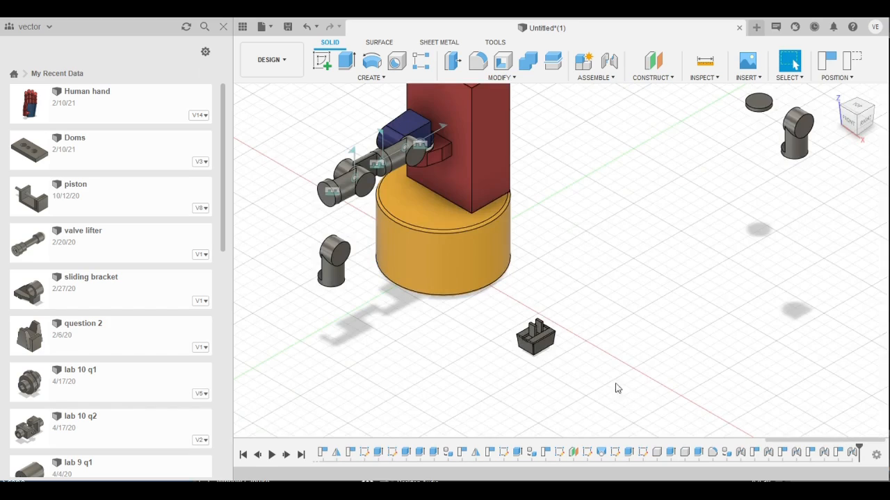
scroll(615, 383, down, 3)
drag(502, 345, 774, 306)
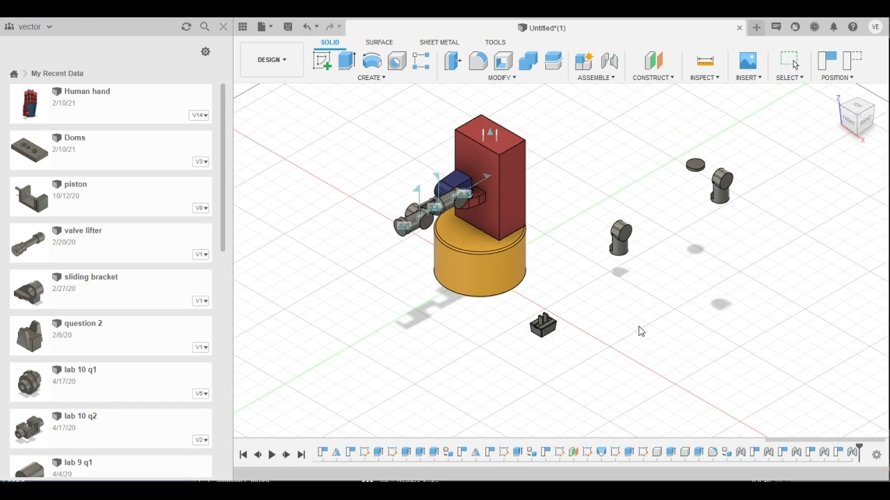
Join the nearest loose elbow link's flat round bottom end concentrically to the thin disc at the arm's free end
scroll(764, 347, up, 5)
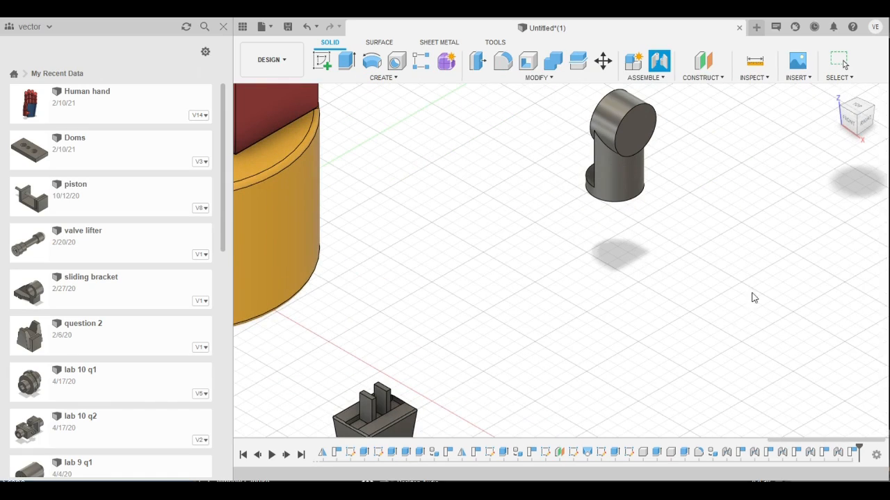
shift+middle_drag(725, 470, 758, 345)
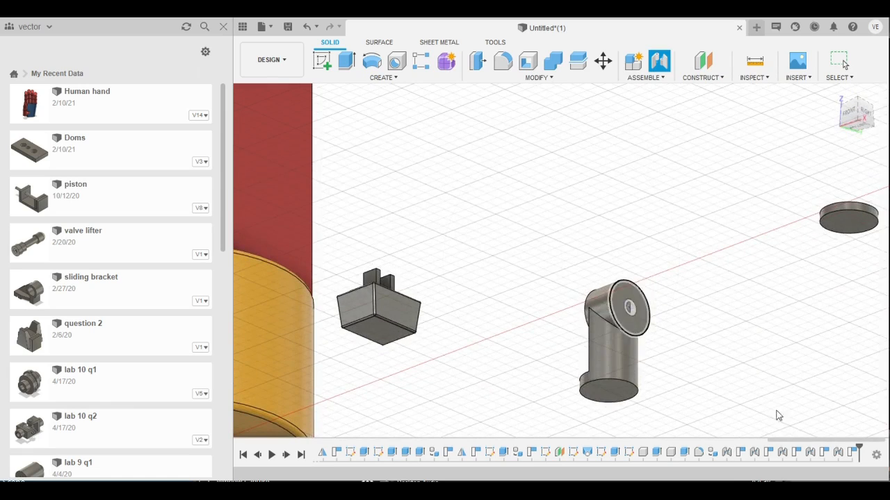
click(608, 391)
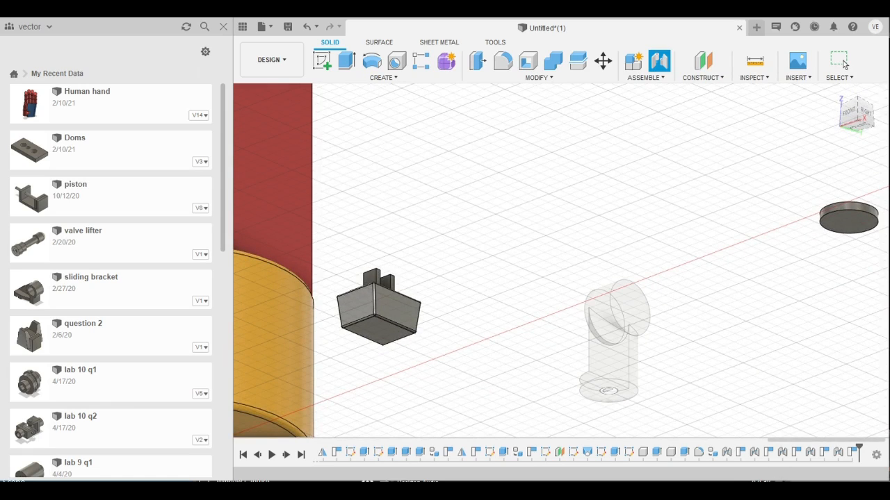
shift+middle_drag(682, 441, 654, 478)
scroll(561, 399, down, 3)
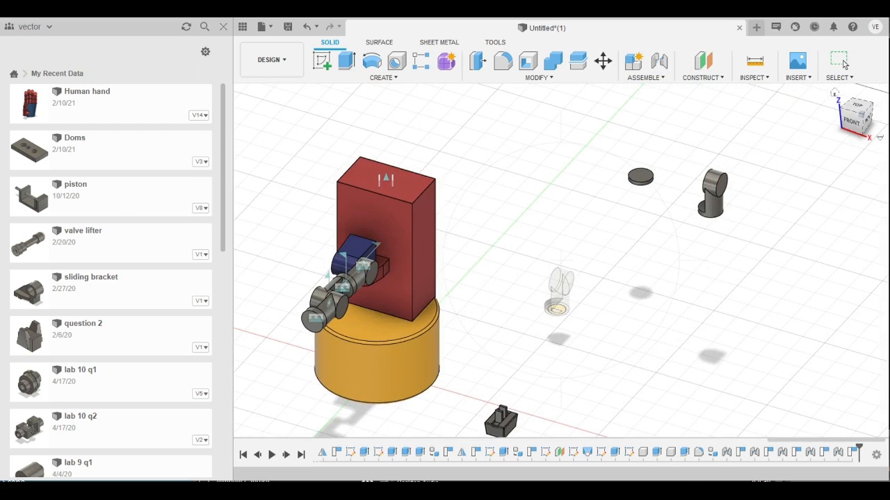
click(861, 114)
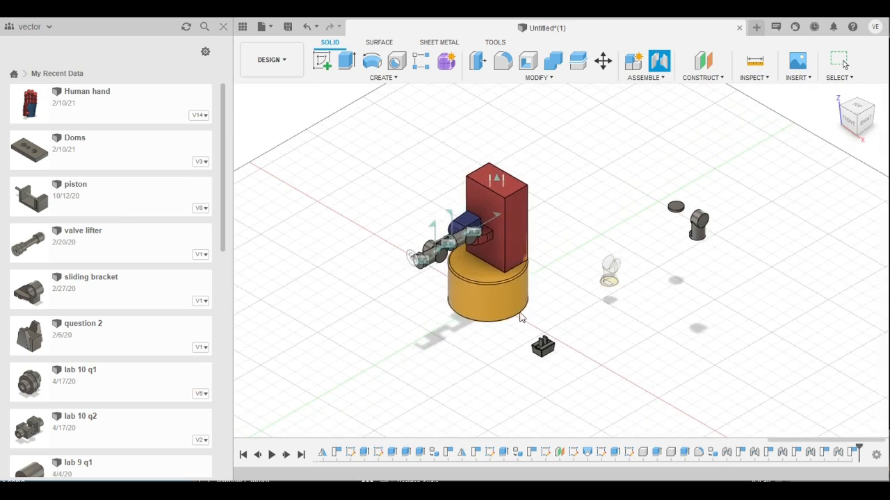
scroll(520, 320, up, 3)
click(525, 338)
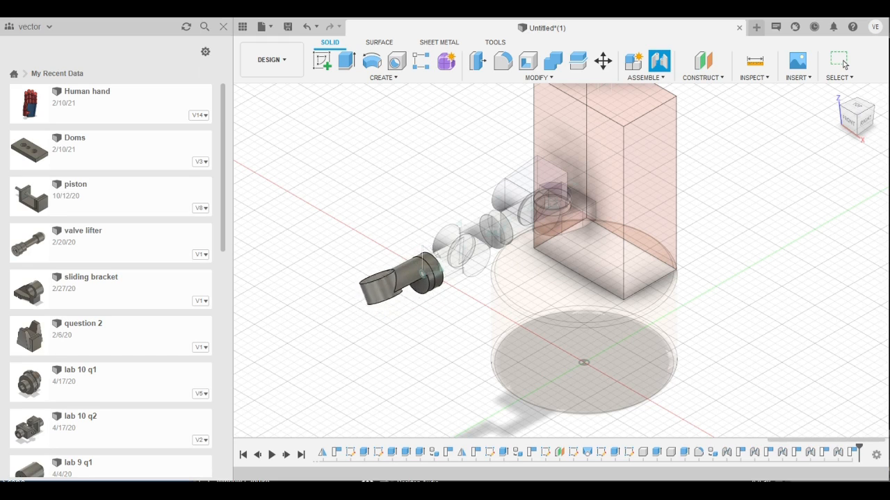
click(705, 427)
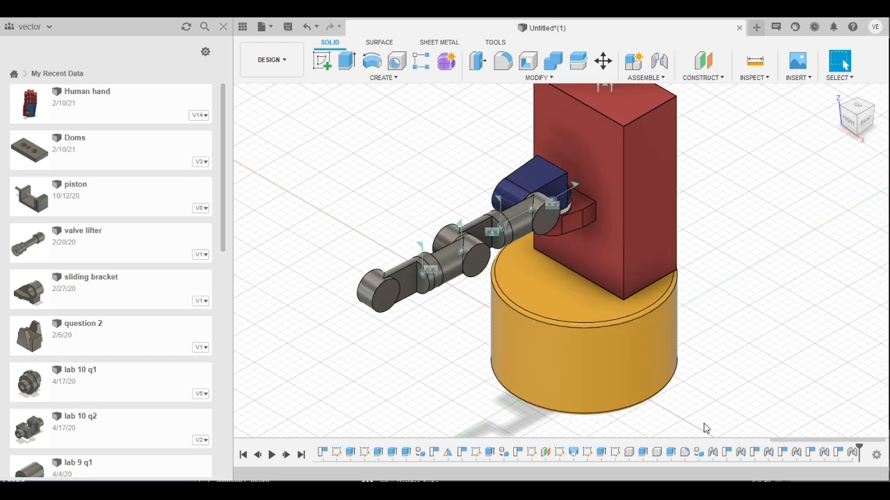
Move the last loose elbow link to the open area in front of the yellow base, beside the gripper block
scroll(727, 344, down, 3)
scroll(726, 343, up, 2)
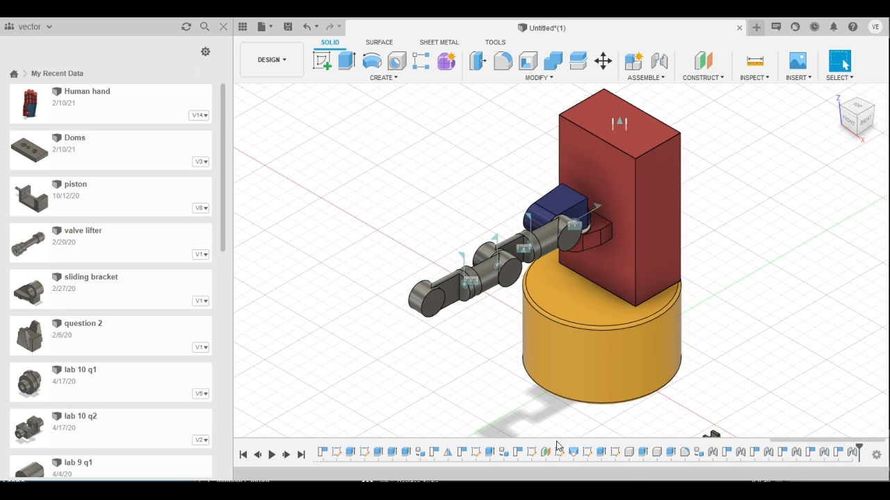
scroll(730, 401, down, 5)
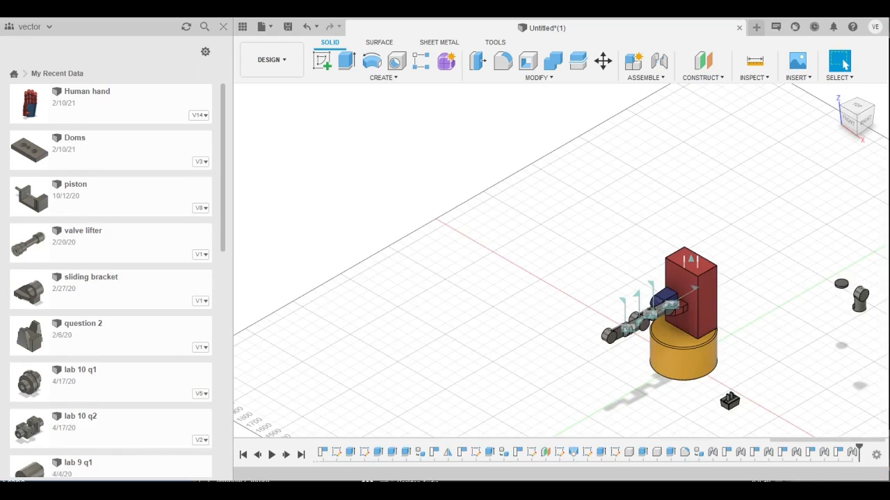
drag(862, 301, 665, 407)
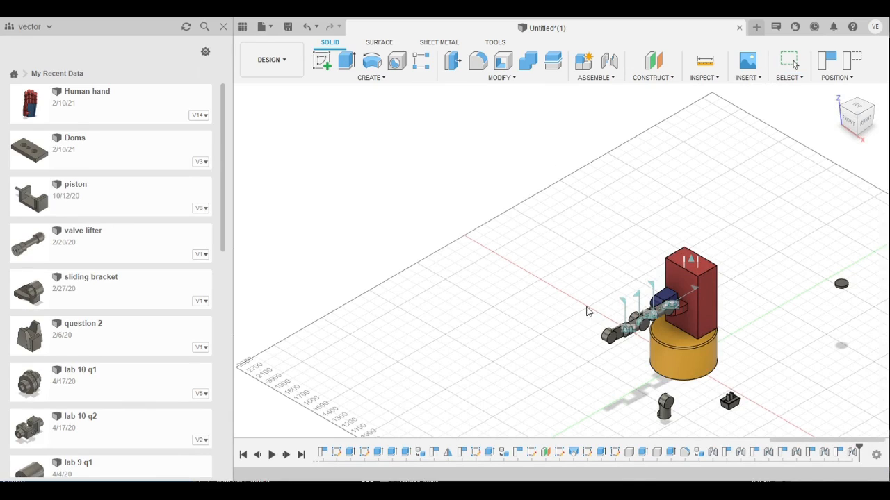
Join the last elbow link's round side face concentrically to the matching side face of the outermost attached elbow link
key(j)
shift+middle_drag(678, 474, 734, 465)
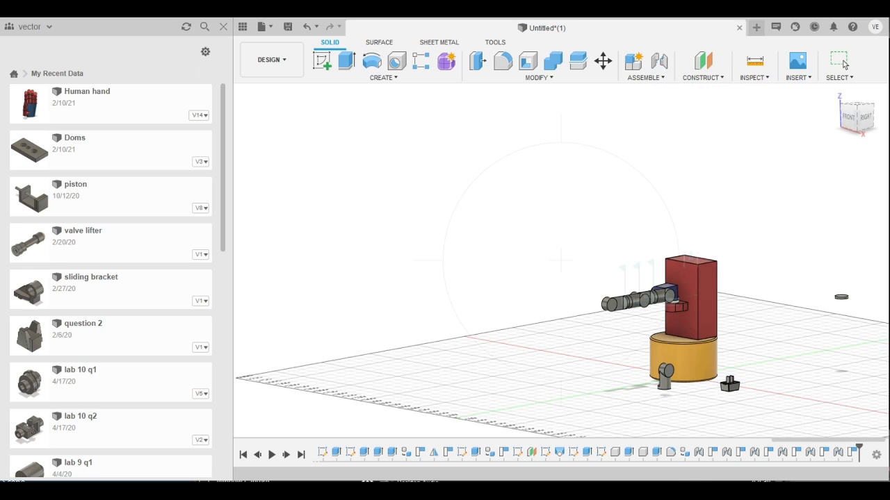
shift+middle_drag(683, 476, 736, 471)
scroll(589, 384, down, 1)
key(j)
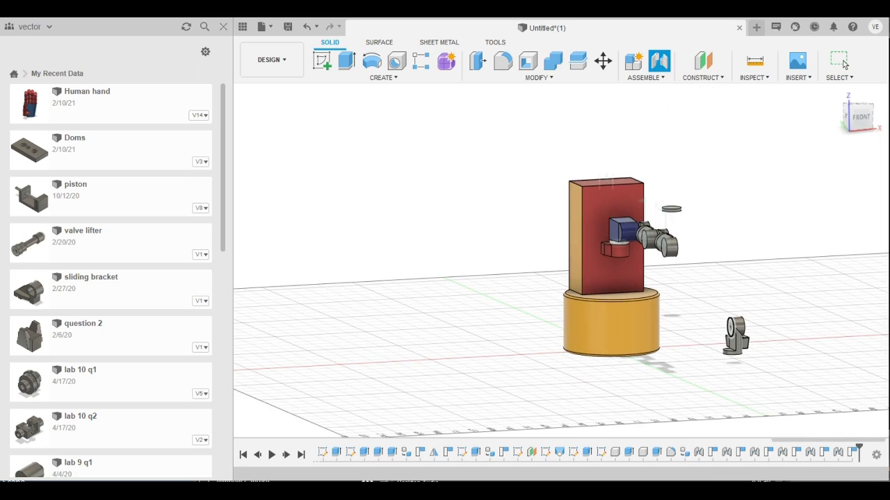
click(730, 327)
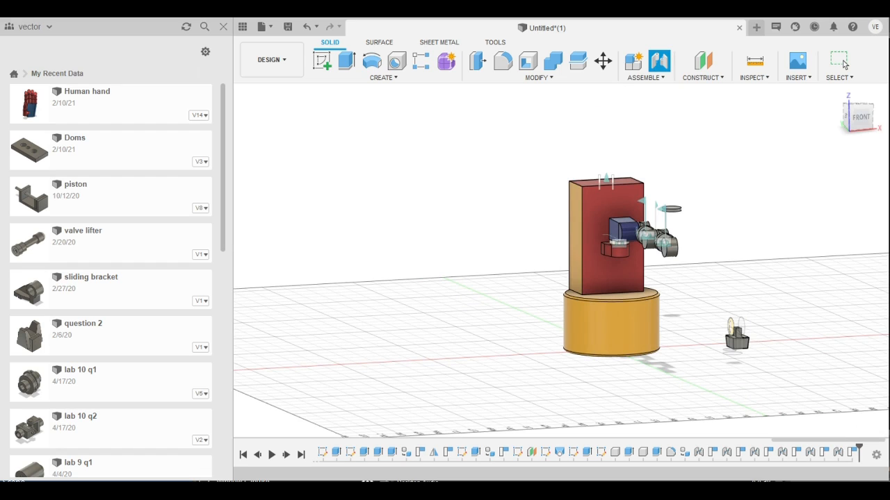
shift+middle_drag(720, 473, 671, 462)
scroll(670, 462, up, 3)
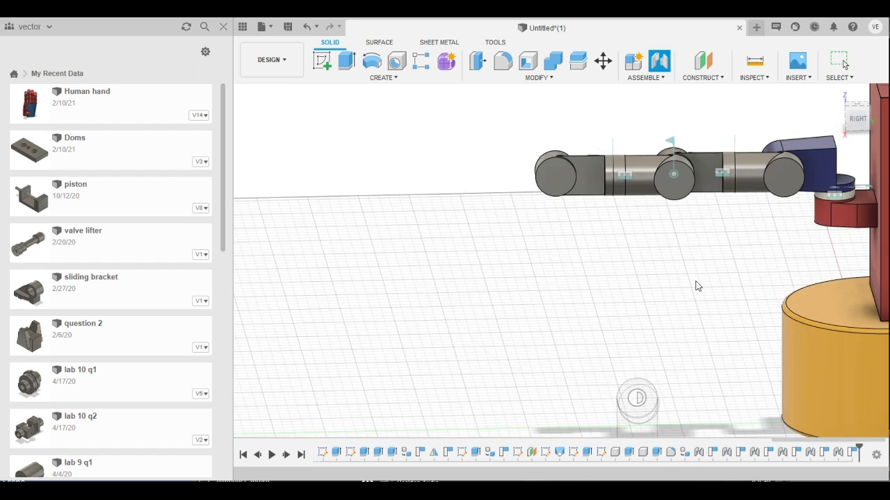
click(688, 215)
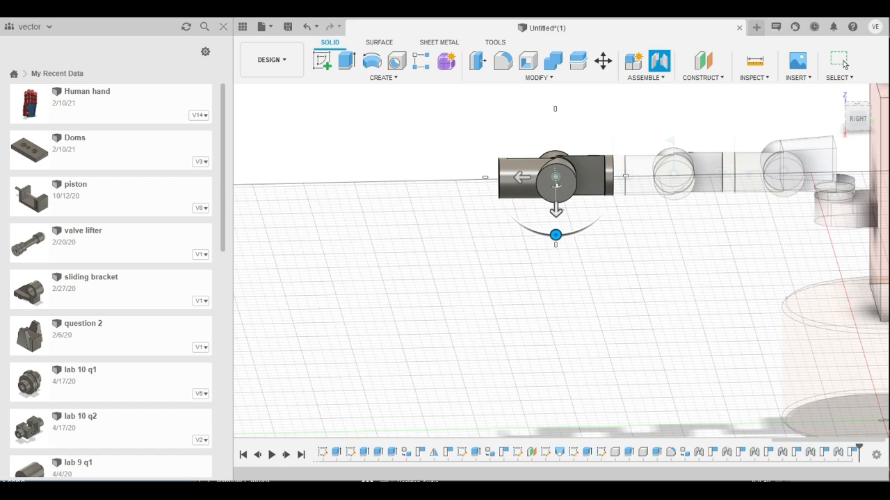
click(843, 62)
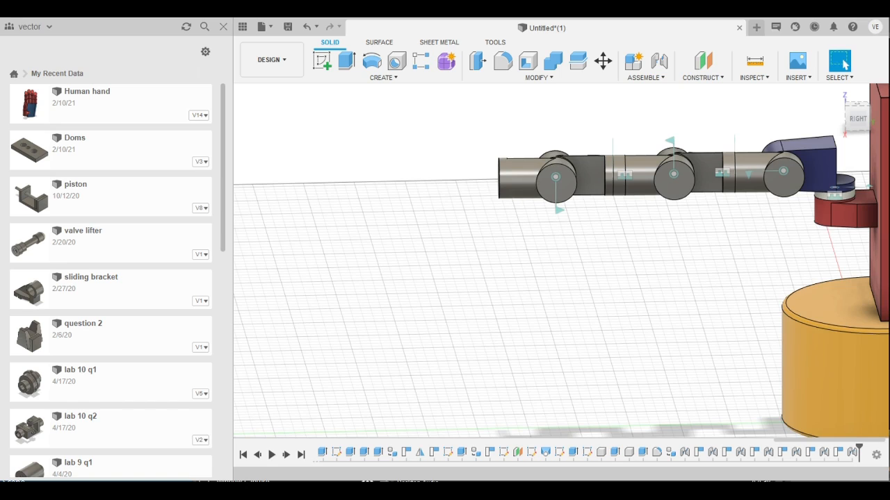
Move the remaining loose thin disc to the open area below the arm's free end
shift+middle_drag(663, 456, 694, 459)
scroll(686, 449, down, 3)
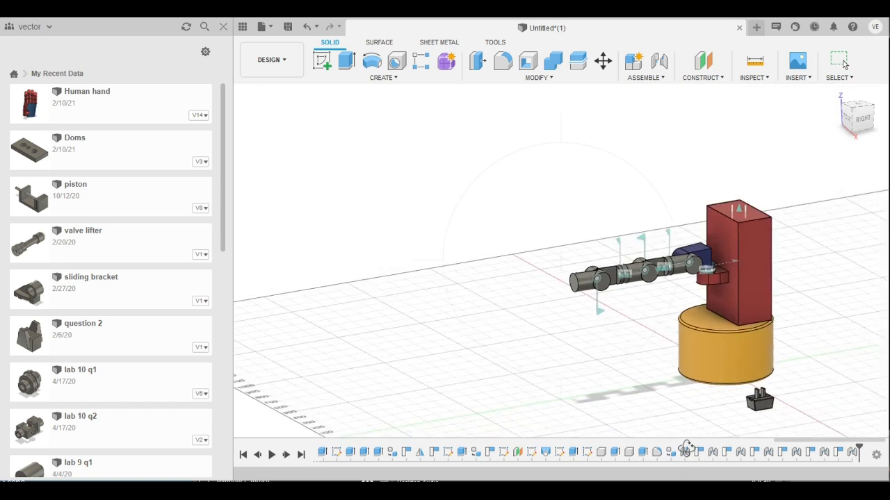
scroll(846, 458, up, 1)
scroll(763, 475, down, 3)
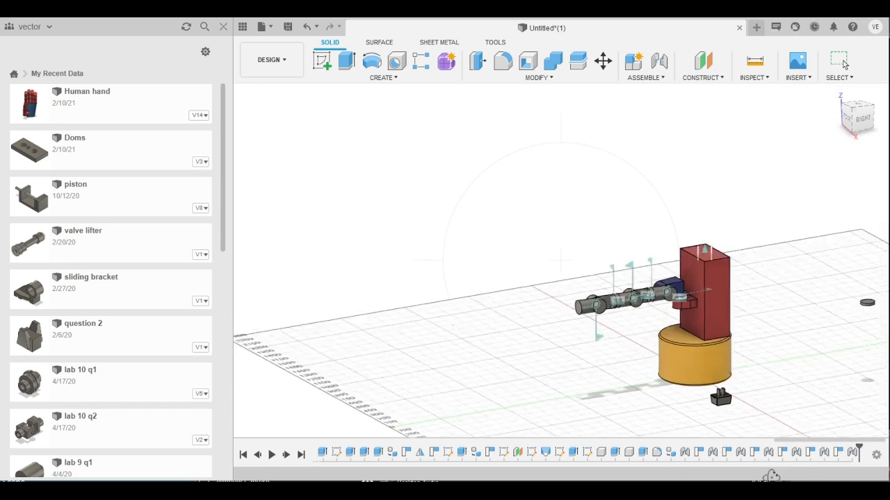
click(843, 63)
drag(784, 328, 590, 375)
Join the last thin disc concentrically to the flat round free end of the outermost elbow link
scroll(590, 375, up, 3)
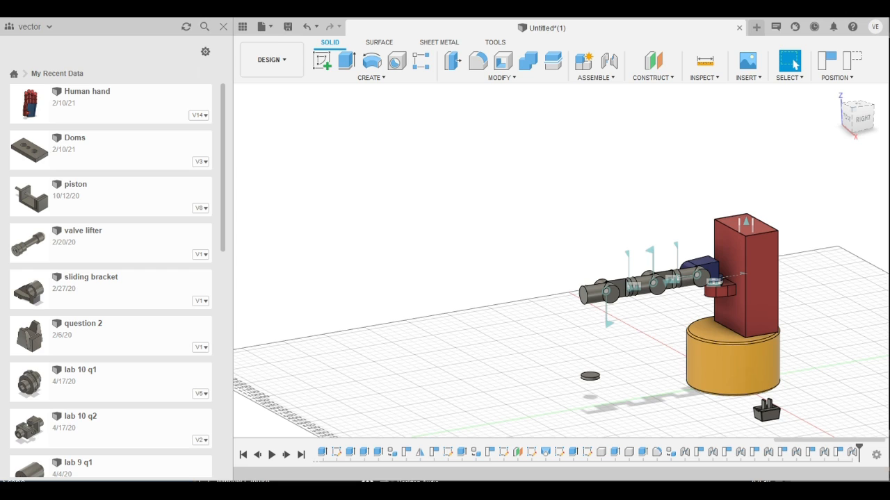
scroll(667, 436, up, 2)
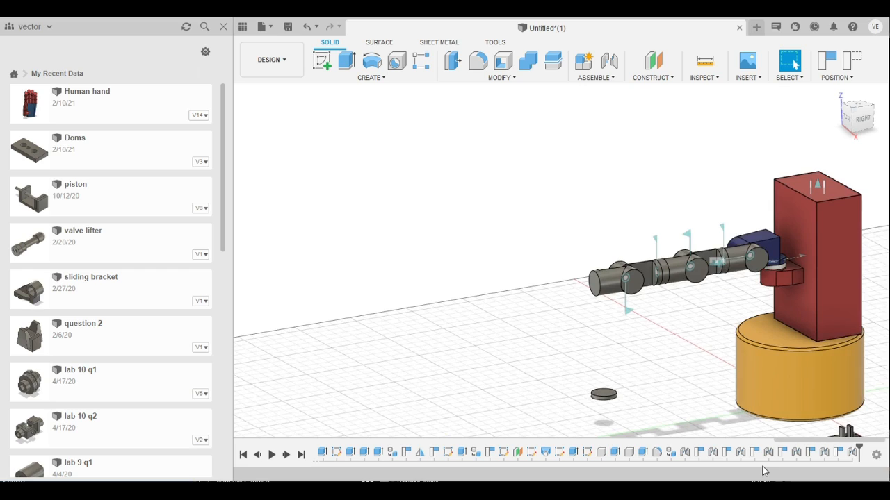
key(j)
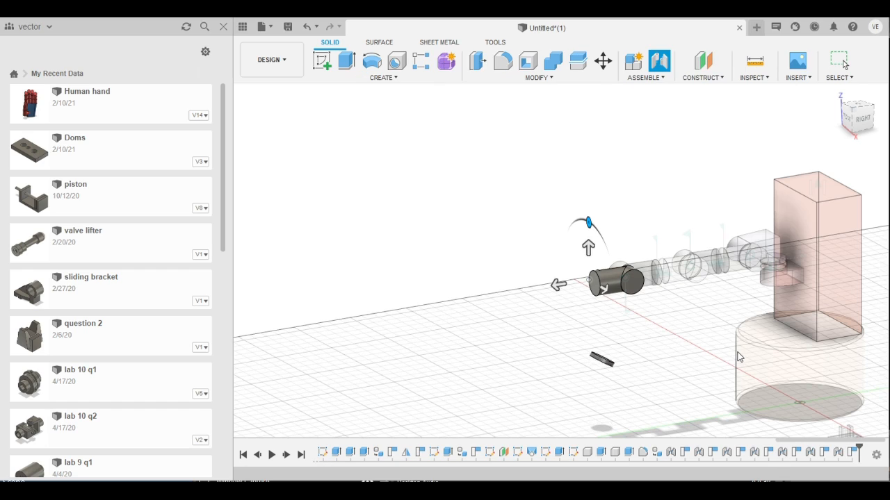
key(Return)
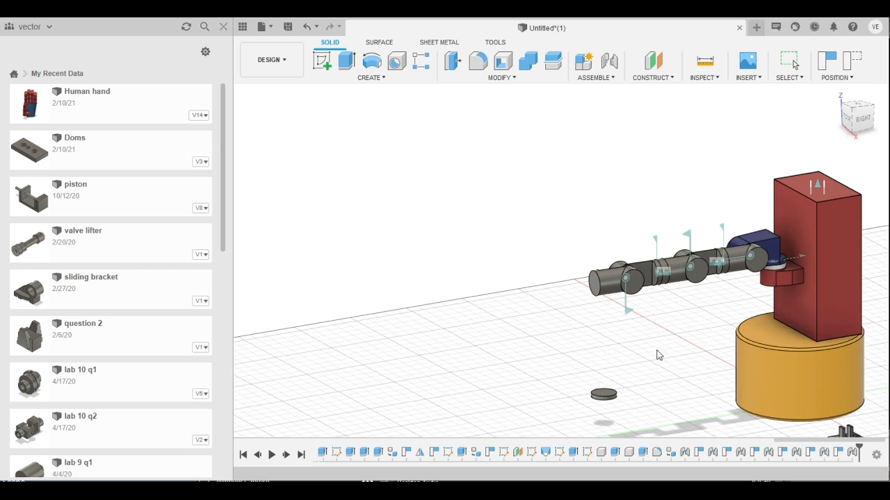
scroll(599, 393, up, 4)
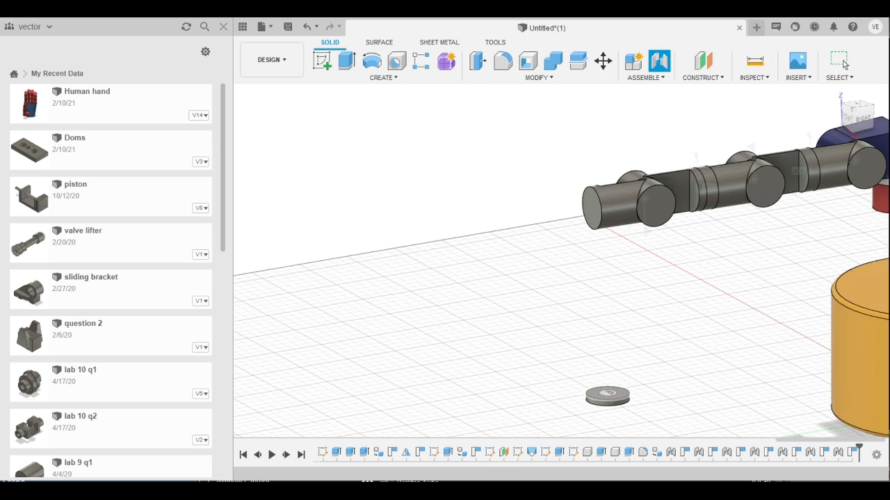
click(606, 393)
click(591, 208)
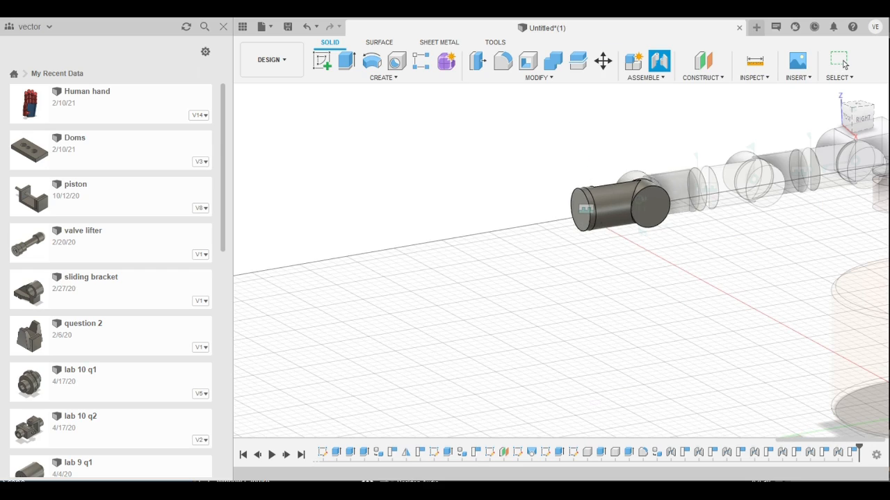
click(843, 64)
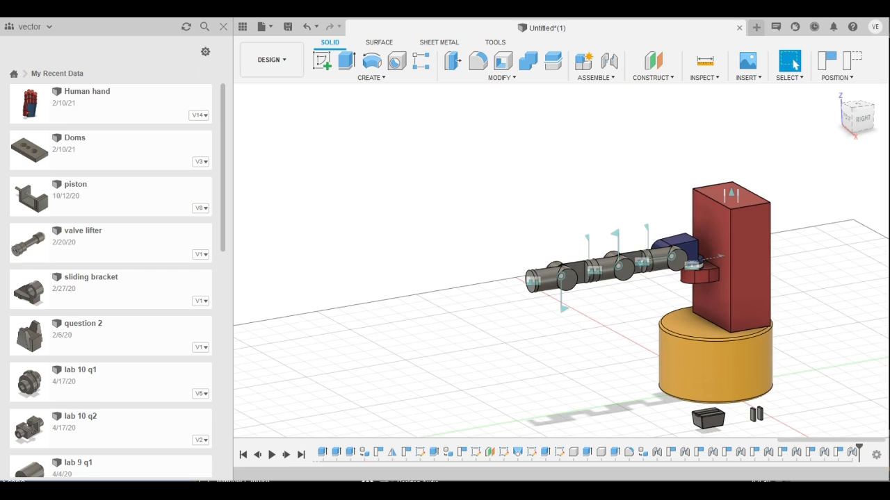
Undo the move that separated the gripper block from its two fingers
key(ctrl+z)
key(ctrl+z)
key(ctrl+z)
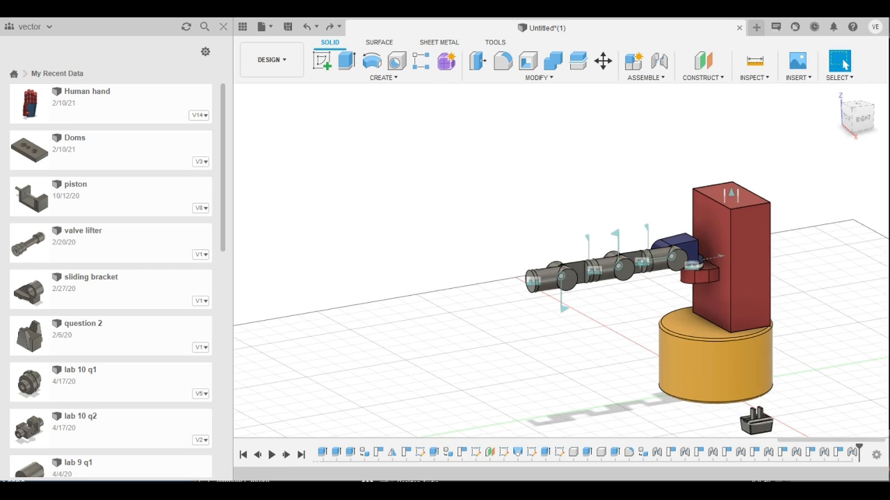
Try to join one gripper finger to the gripper block so that it slides along the slot
scroll(532, 390, down, 4)
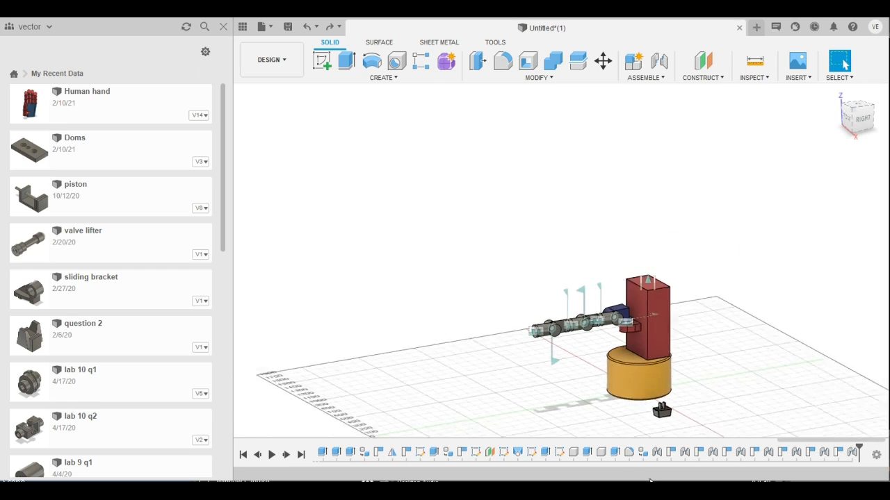
scroll(727, 423, up, 3)
scroll(692, 373, down, 3)
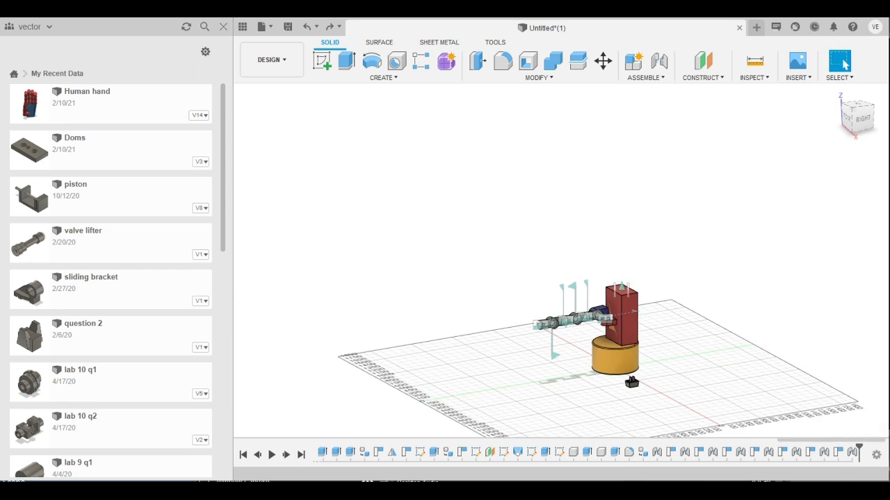
scroll(629, 401, up, 5)
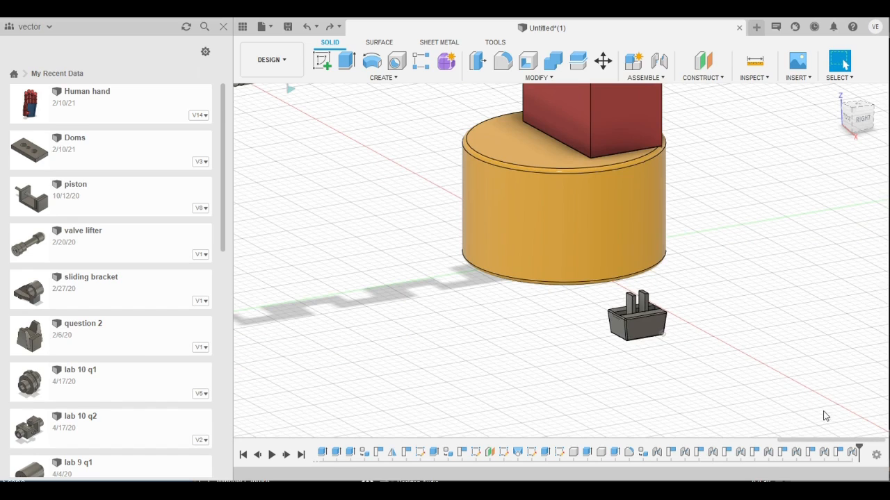
scroll(824, 415, up, 3)
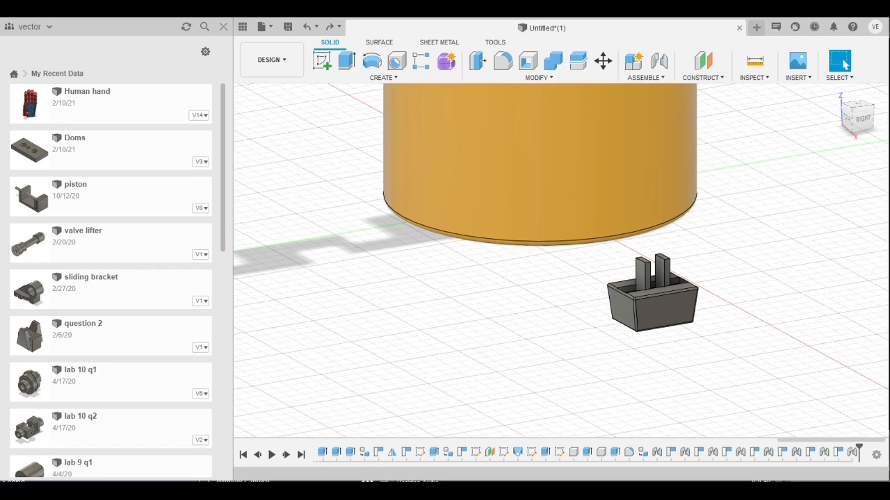
shift+middle_drag(723, 442, 733, 464)
scroll(794, 385, down, 2)
scroll(764, 401, up, 3)
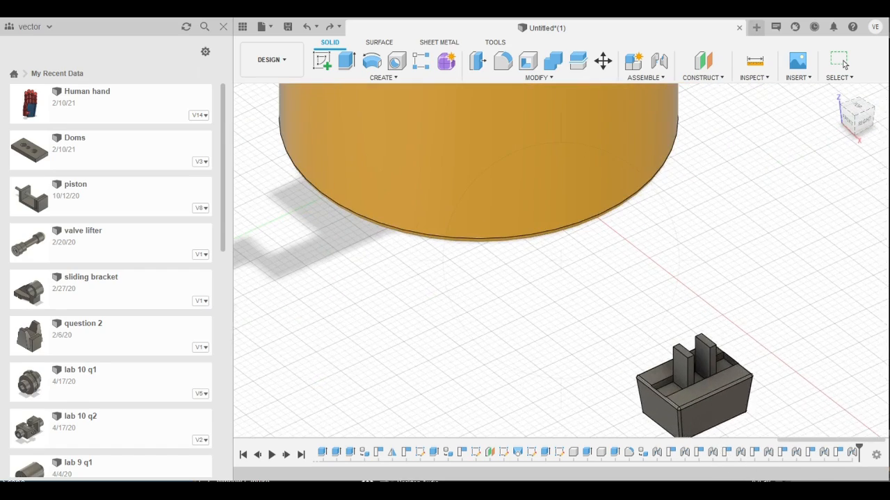
click(843, 63)
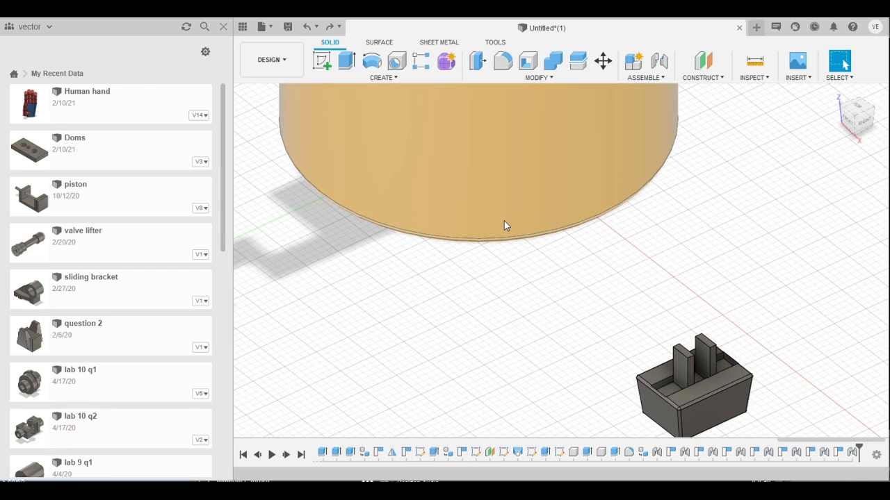
key(j)
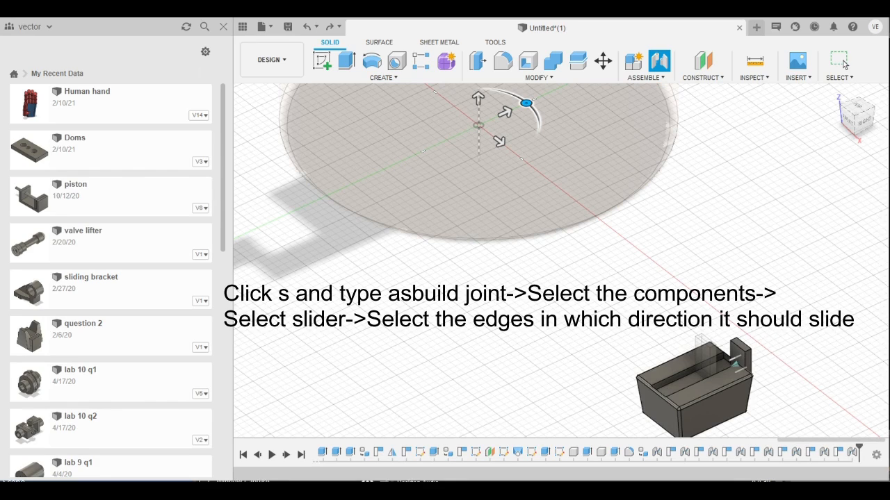
key(Return)
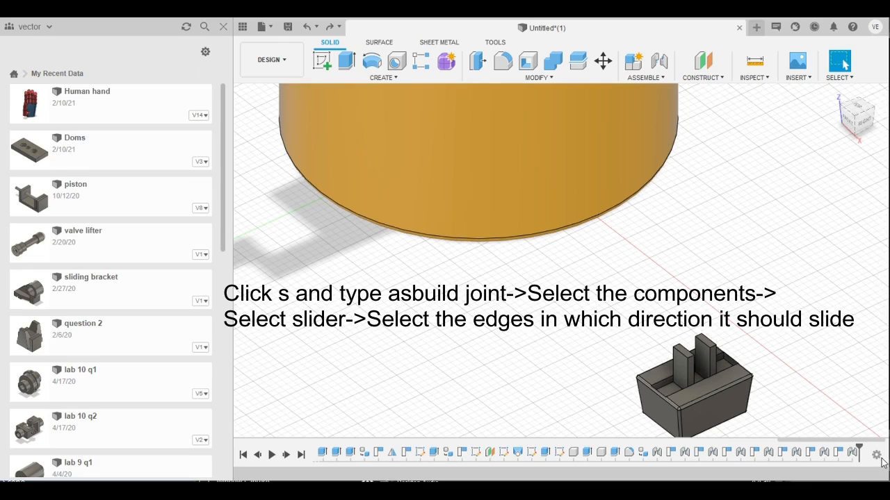
Try to join the near finger's flat face to the slot edge on top of the gripper block
key(shift+j)
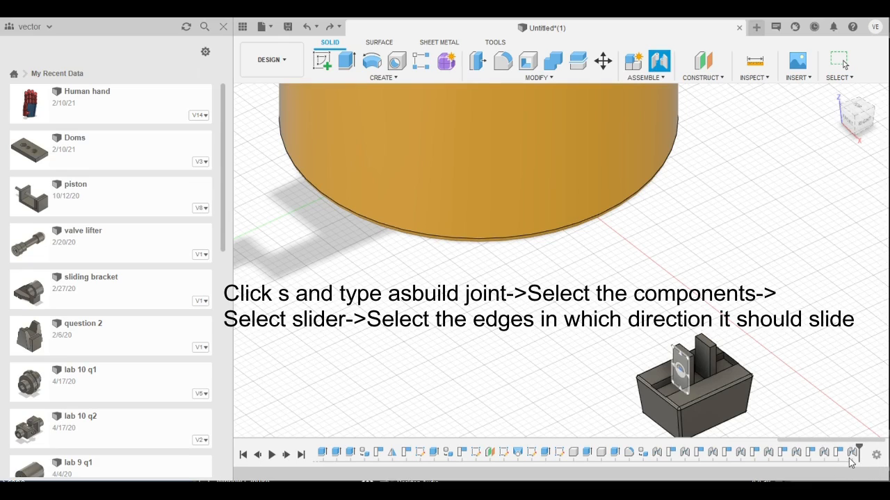
click(680, 370)
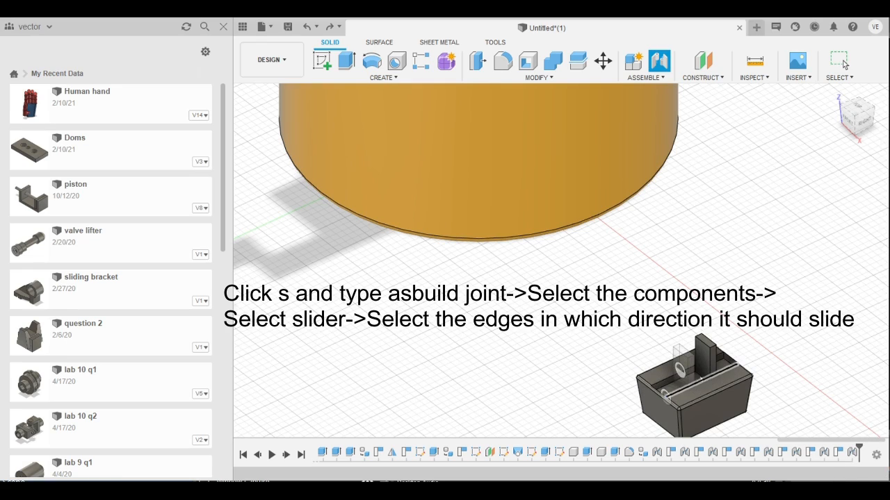
click(658, 397)
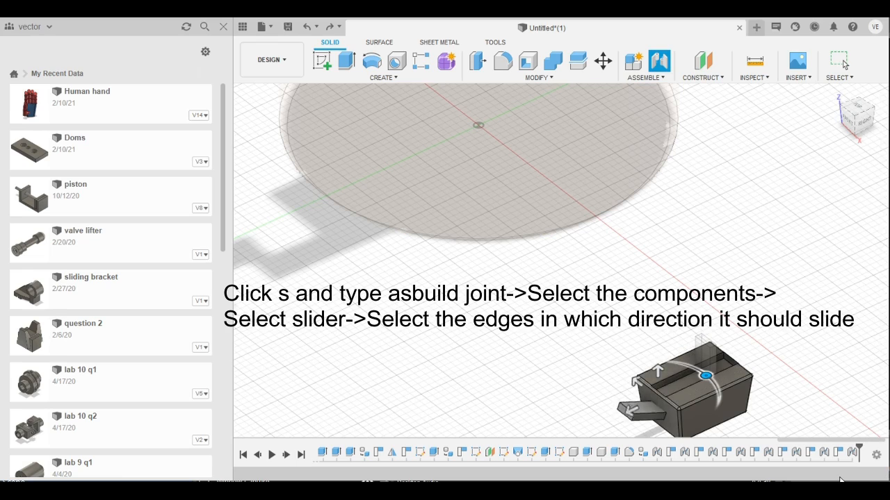
Add an as-built slider joint between the near gripper finger and the gripper block, sliding along the slot edge
key(Return)
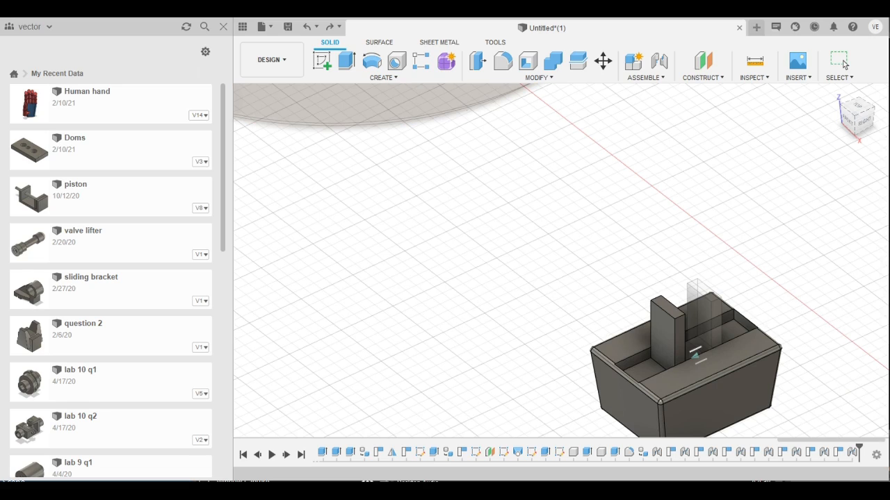
key(Return)
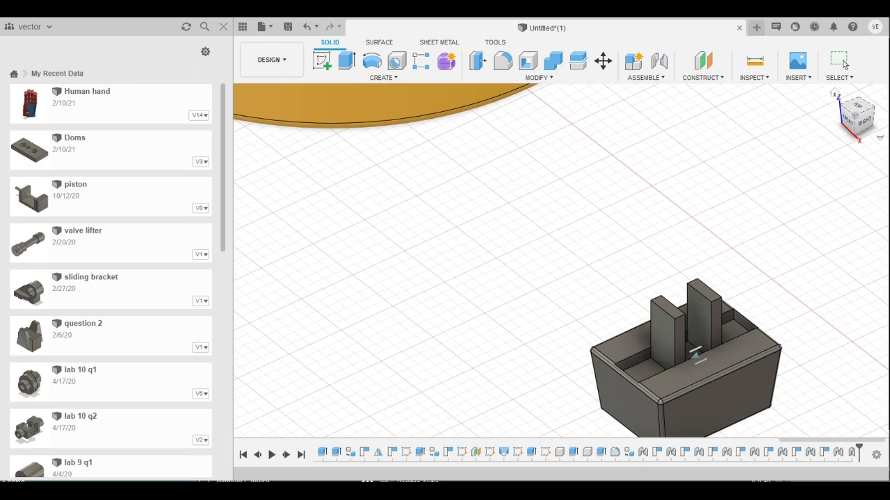
key(Escape)
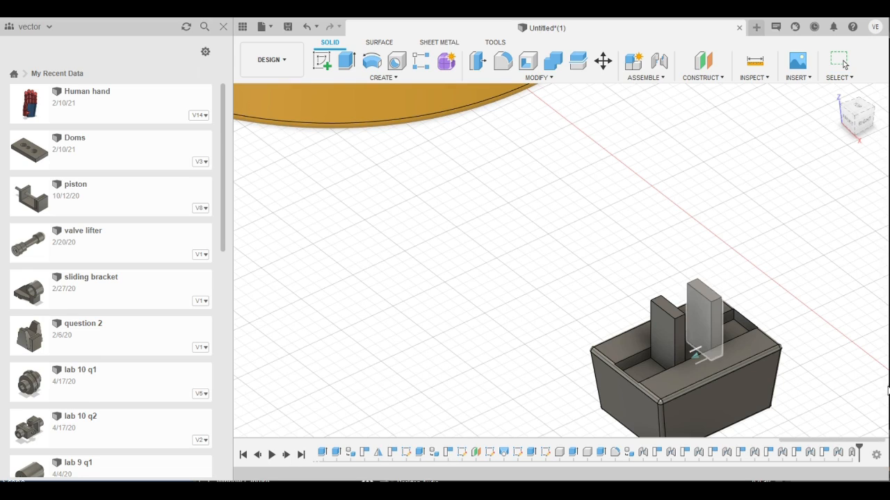
Add an as-built slider joint between the far gripper finger and the gripper block, using the long slot edge as the direction
click(704, 314)
key(Escape)
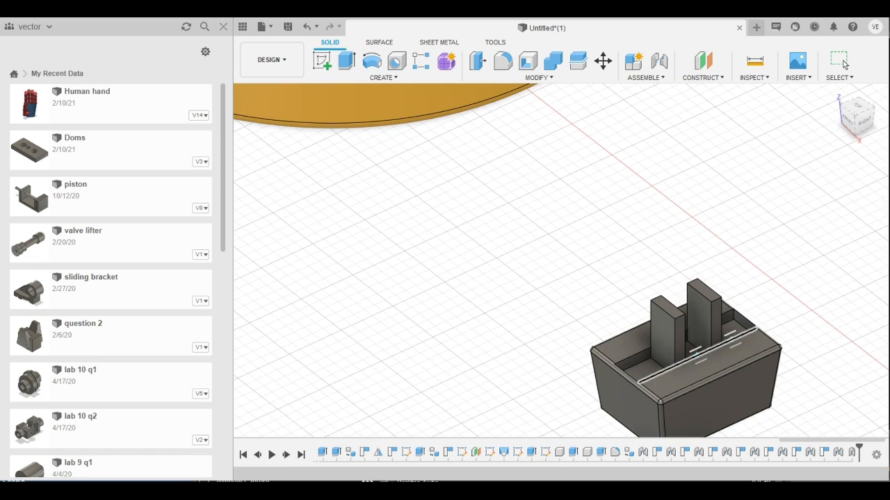
click(728, 340)
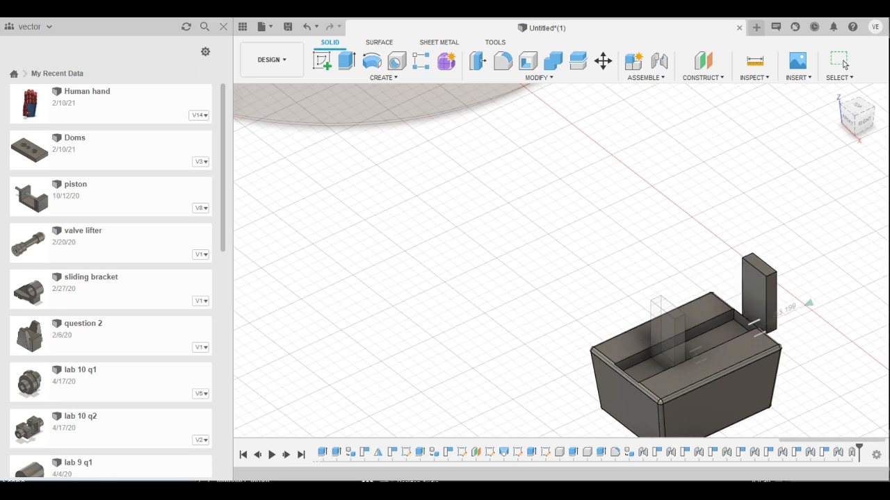
key(Return)
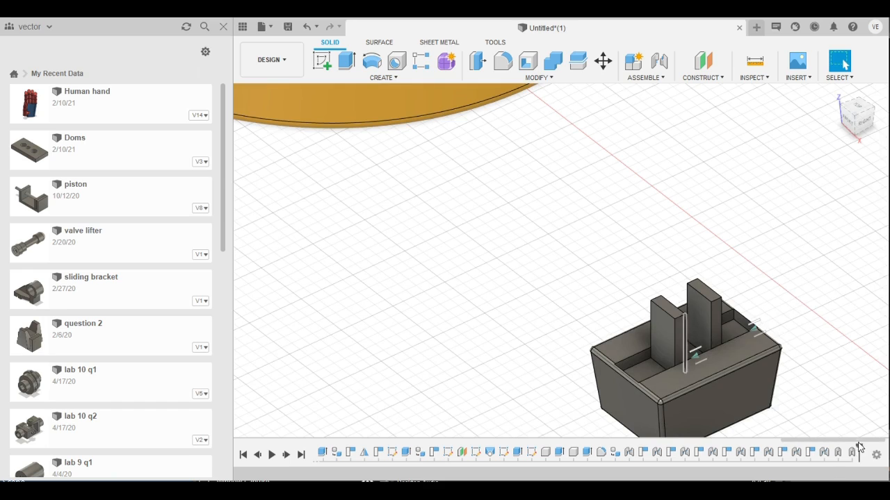
Check the near finger's slider joint and its motion in the gripper block's slot
scroll(695, 356, up, 1)
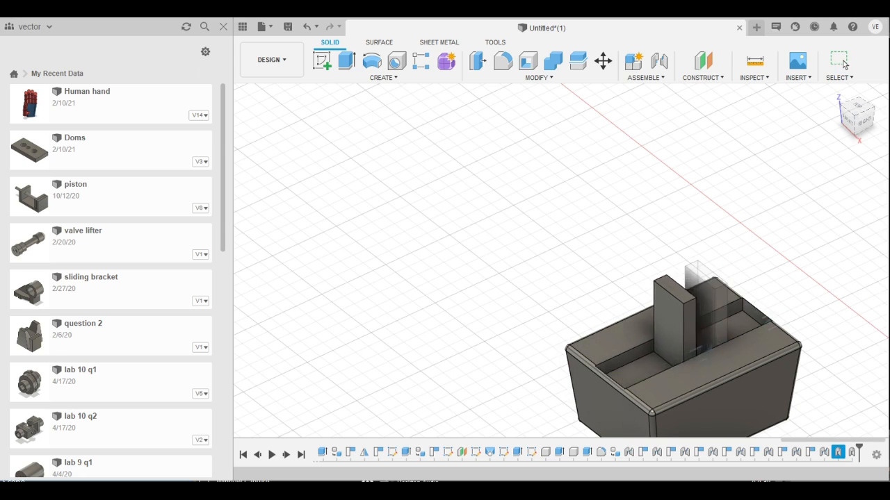
click(841, 63)
scroll(806, 370, down, 2)
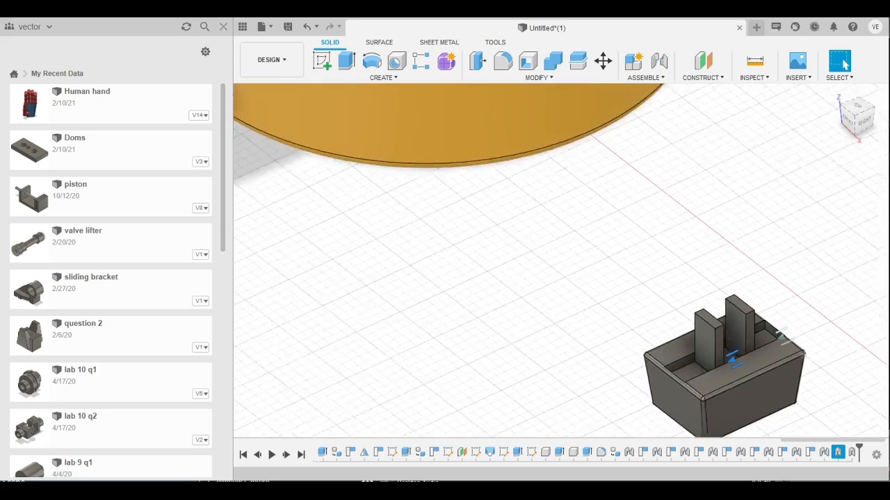
scroll(770, 388, up, 3)
Join the centre of the gripper block's flat underside to the outer face of the thin disc at the arm's free end
scroll(495, 343, down, 5)
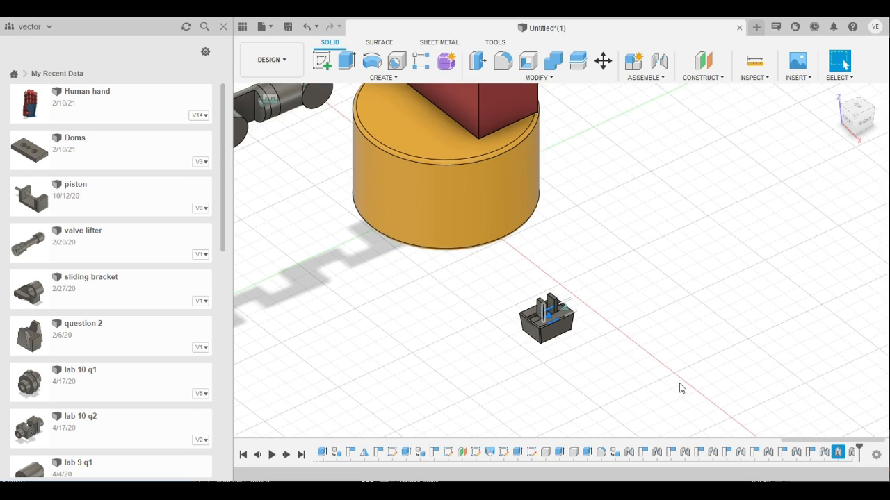
scroll(628, 377, down, 3)
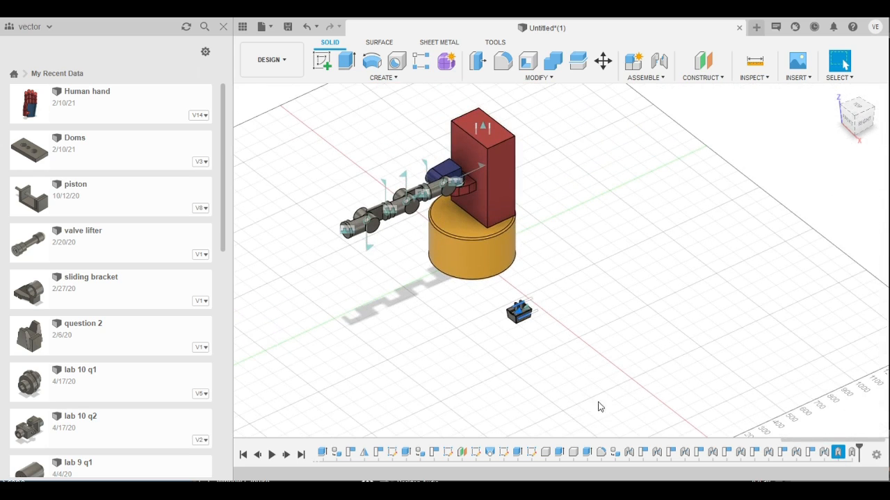
scroll(713, 452, up, 2)
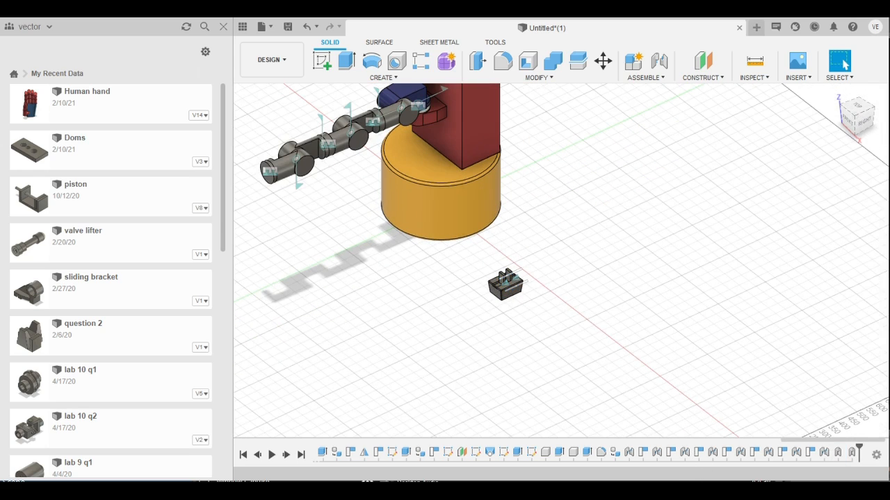
shift+middle_drag(677, 465, 619, 243)
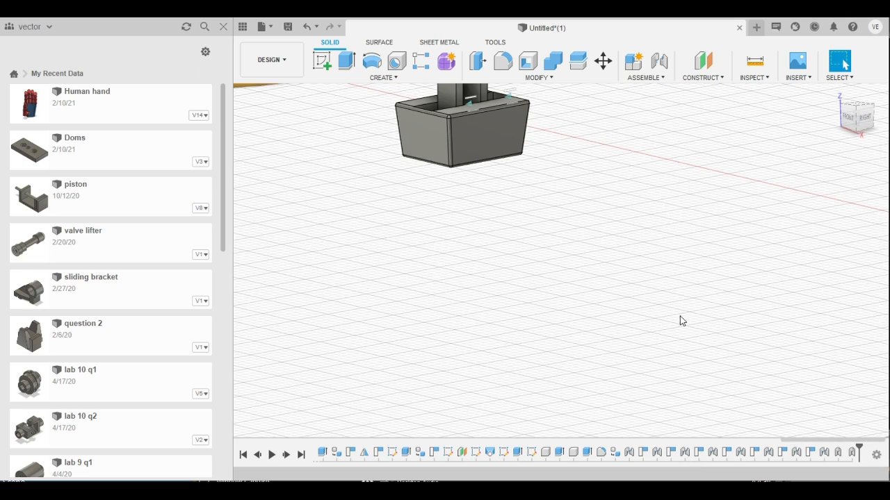
key(j)
key(Escape)
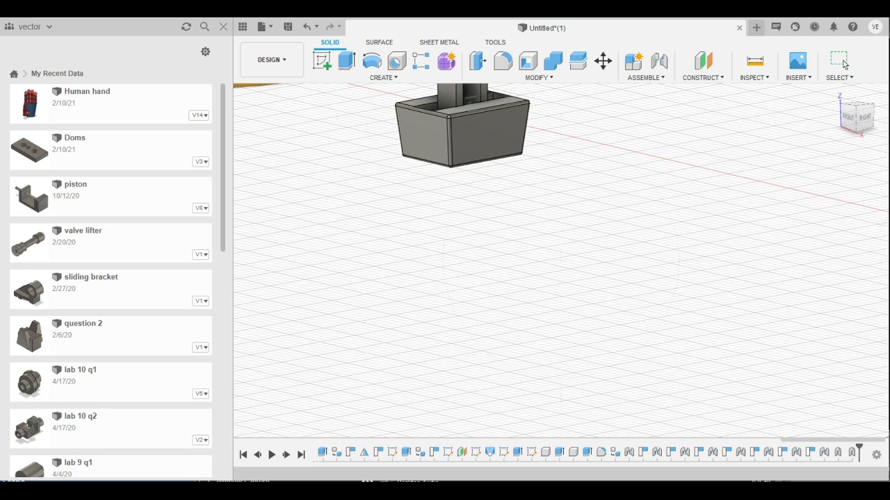
shift+middle_drag(635, 431, 651, 395)
key(j)
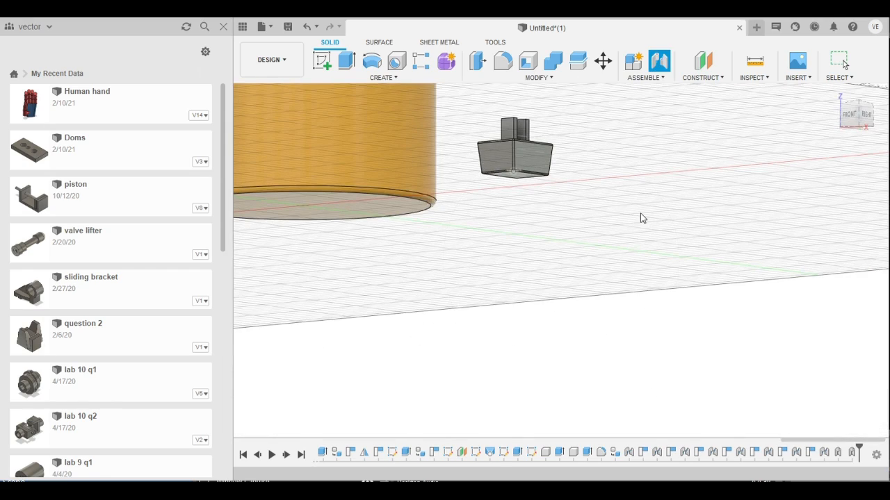
scroll(643, 223, up, 3)
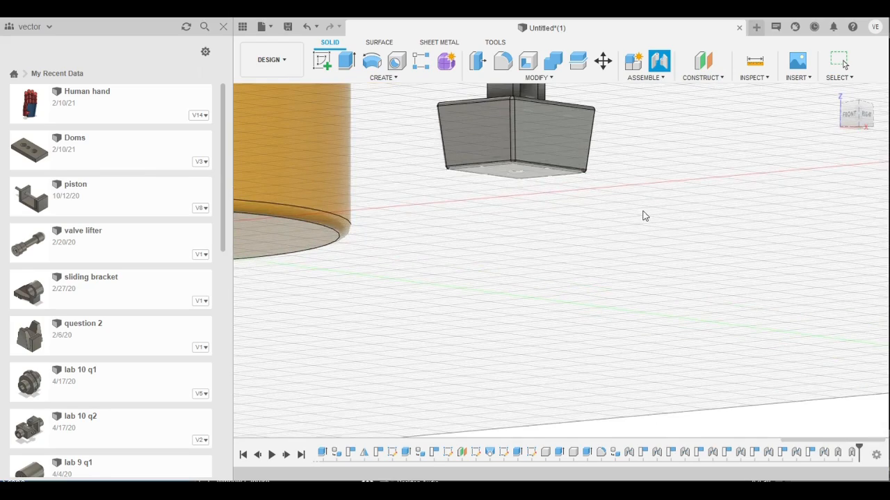
click(644, 214)
scroll(664, 413, down, 3)
scroll(666, 412, down, 3)
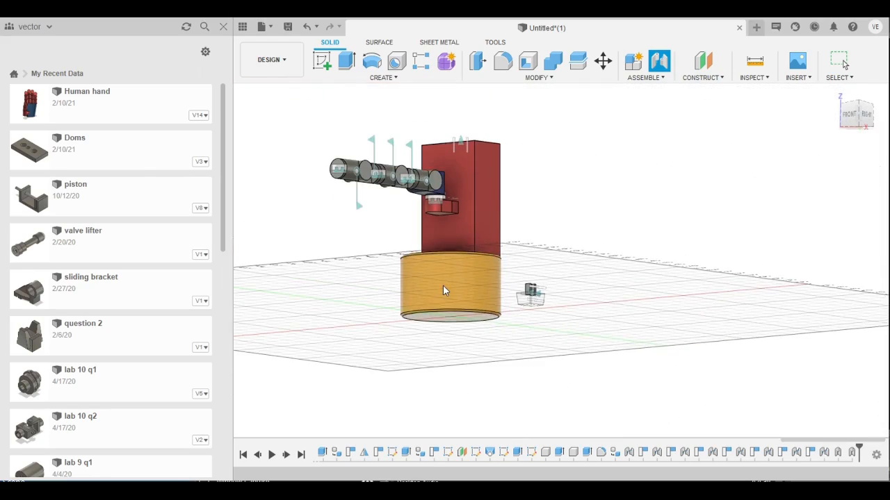
scroll(780, 459, down, 2)
scroll(556, 308, up, 5)
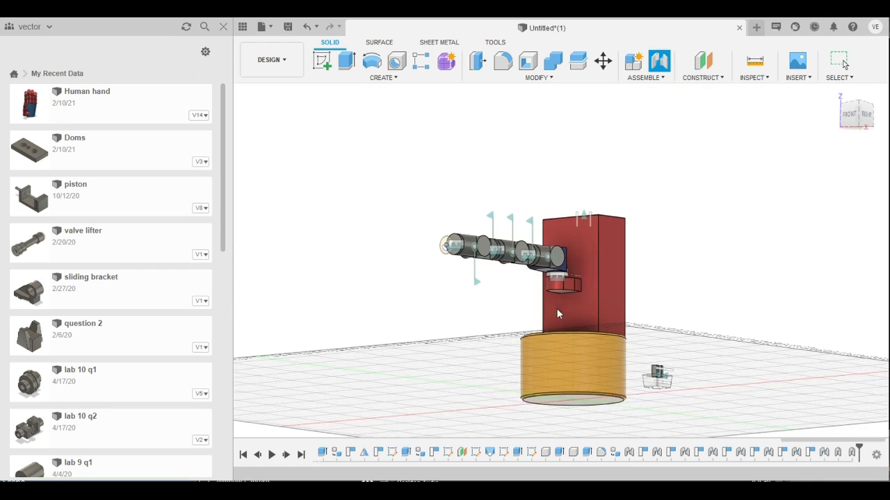
click(572, 308)
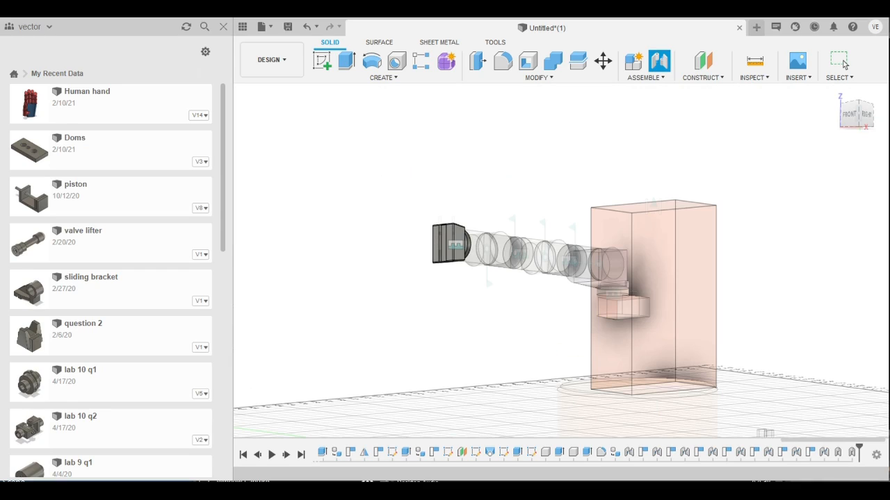
click(841, 63)
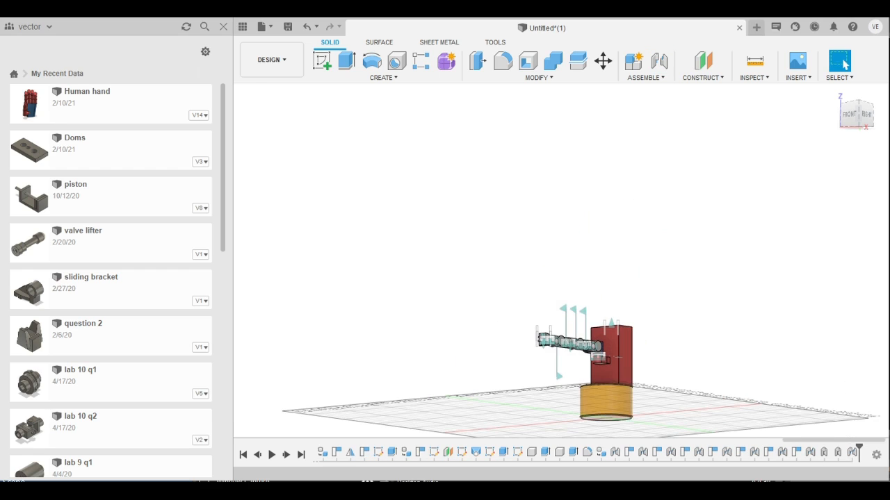
Examine the assembled arm from above and the attachment of the gripper at its free end
shift+middle_drag(811, 391, 880, 439)
scroll(872, 421, down, 1)
scroll(716, 361, up, 4)
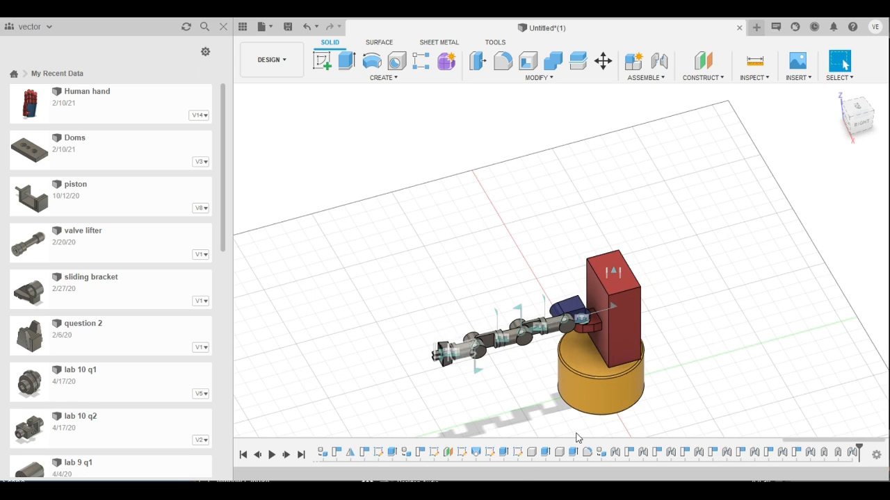
middle_drag(577, 433, 577, 431)
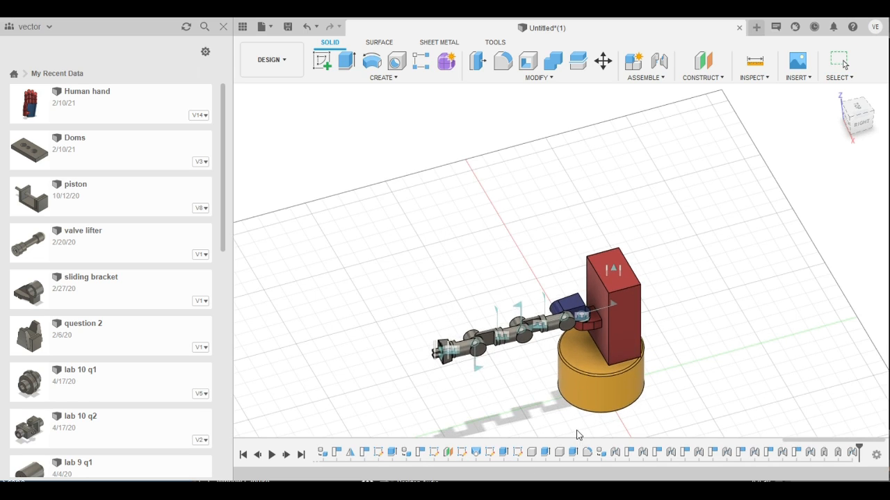
scroll(577, 435, up, 5)
scroll(542, 381, up, 3)
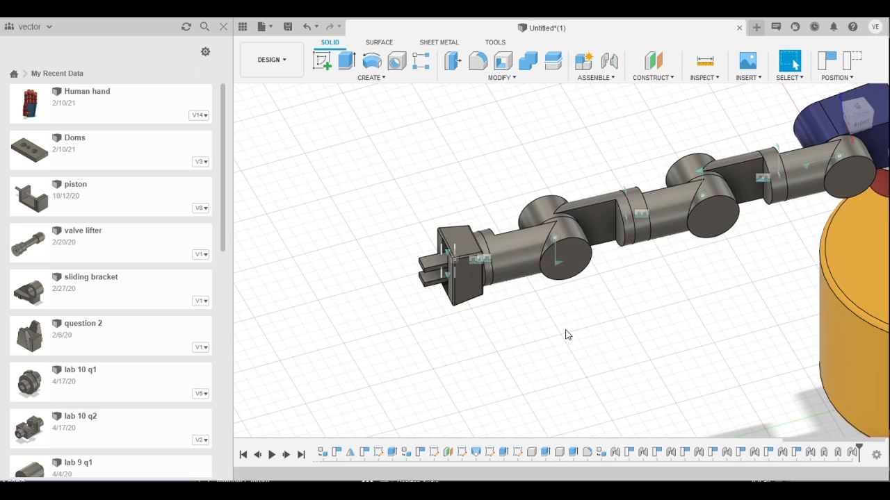
scroll(864, 391, down, 3)
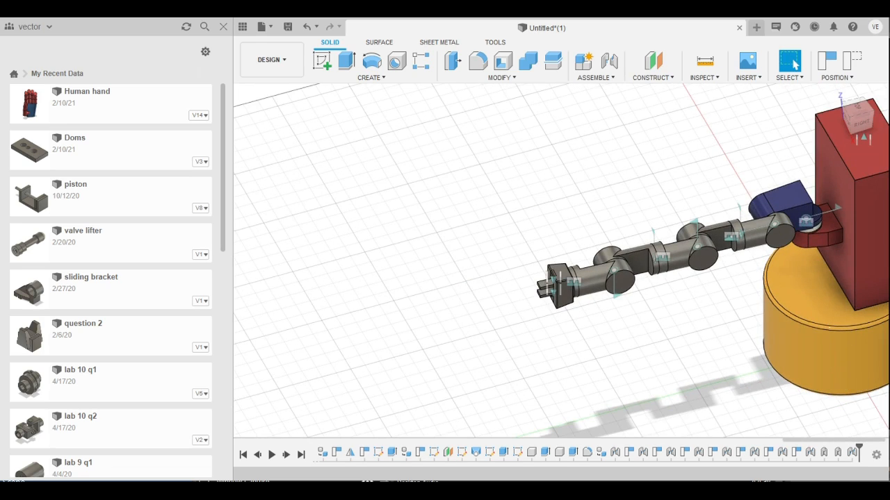
scroll(667, 391, down, 3)
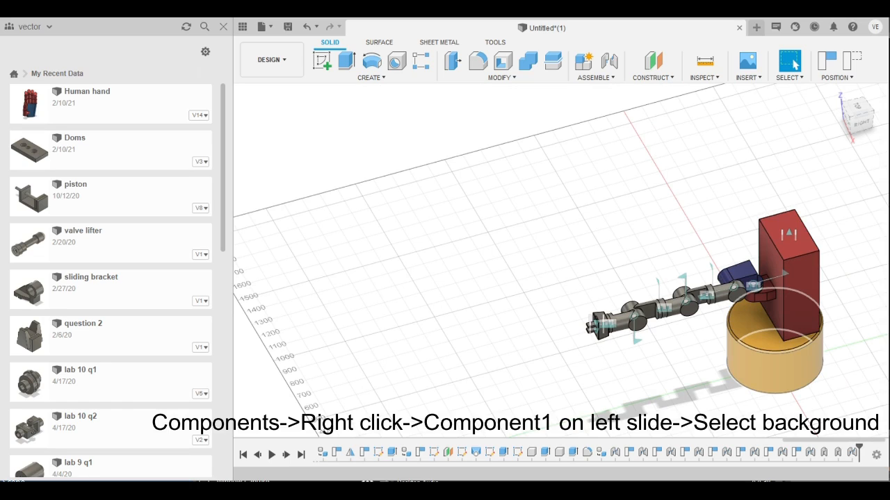
Ground the cylindrical base component and capture the arm's current position
click(774, 361)
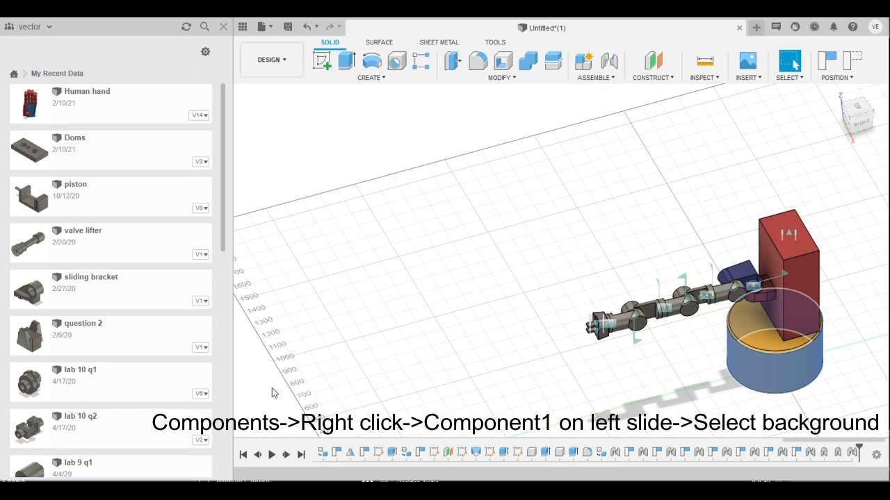
click(396, 432)
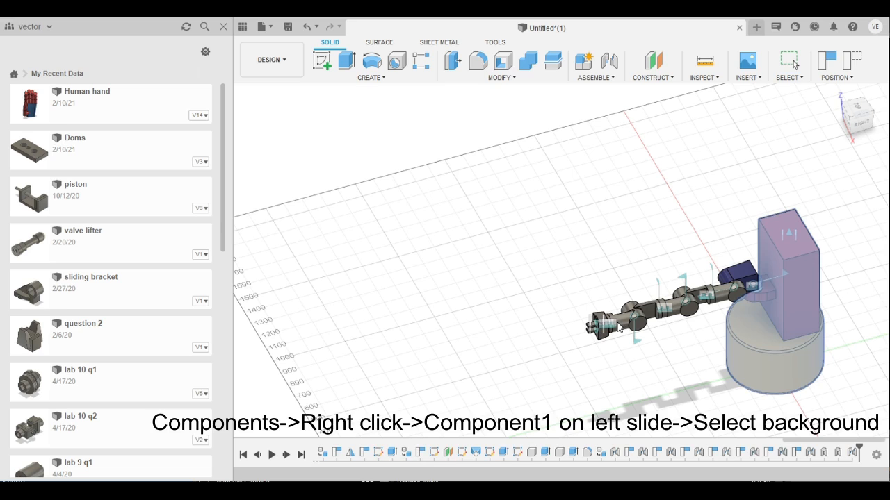
scroll(614, 389, down, 3)
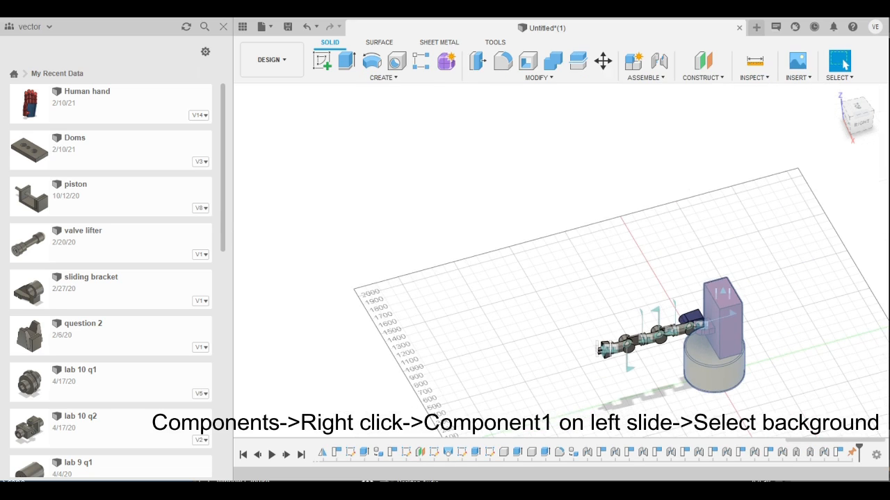
scroll(723, 375, up, 4)
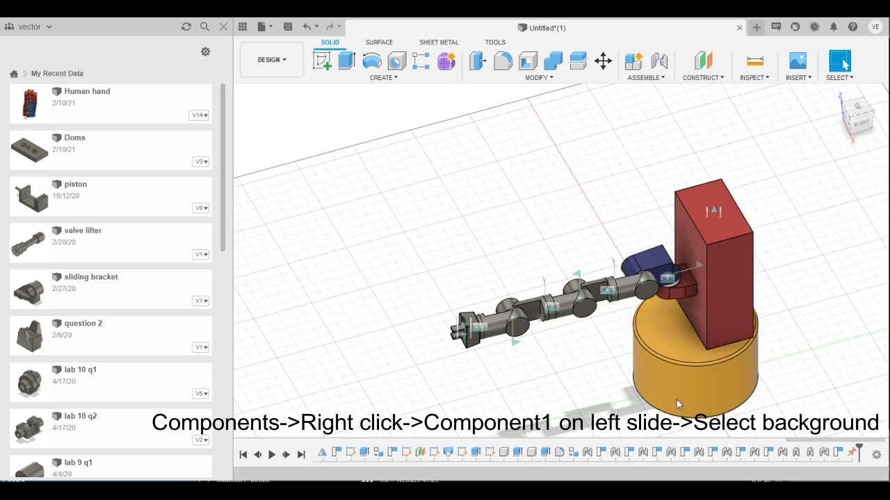
Check the motion of the arm and its gripper end on the grounded base, and examine the whole assembly
mouse_move(728, 292)
mouse_down()
mouse_move(728, 224)
mouse_move(729, 292)
mouse_up()
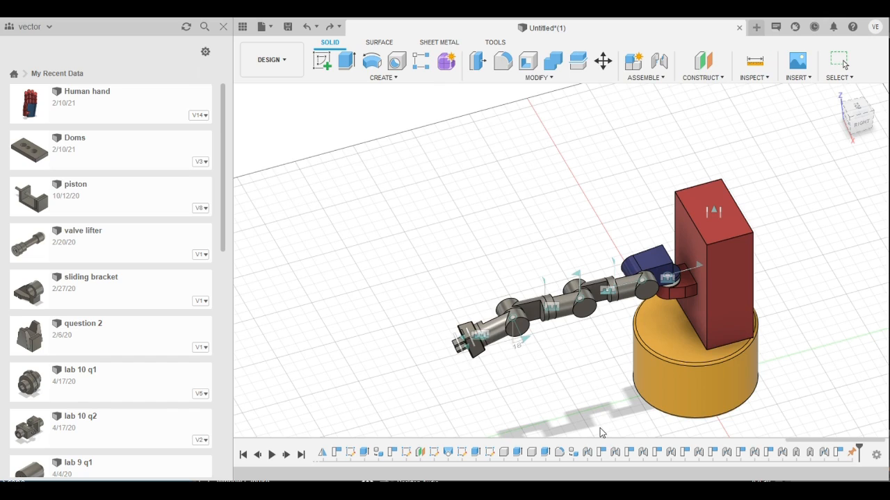
key(Escape)
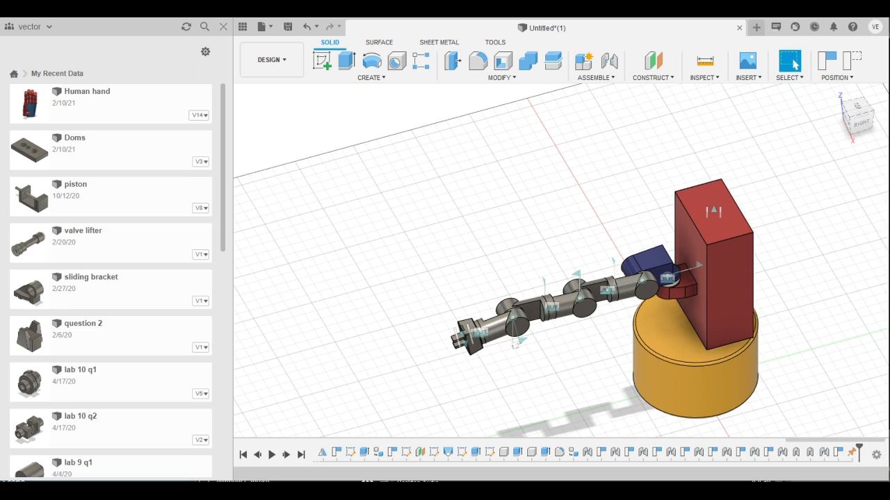
scroll(554, 387, down, 2)
scroll(542, 397, up, 2)
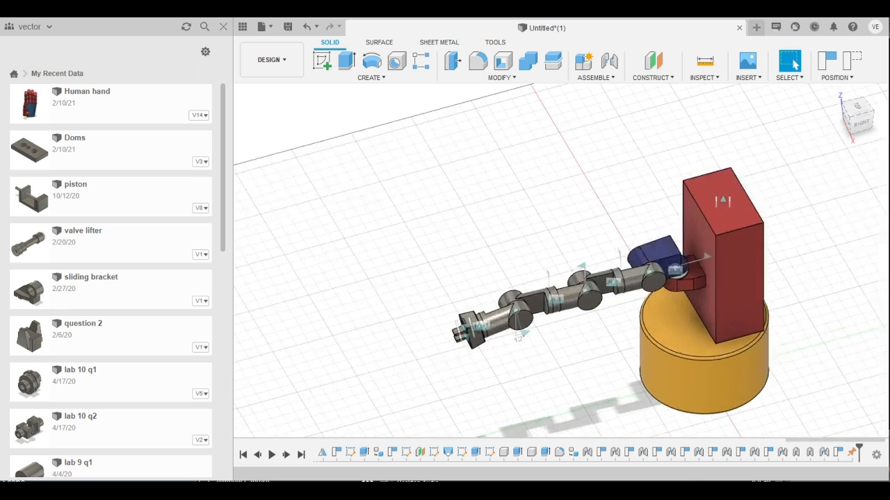
scroll(445, 349, down, 4)
scroll(532, 355, up, 2)
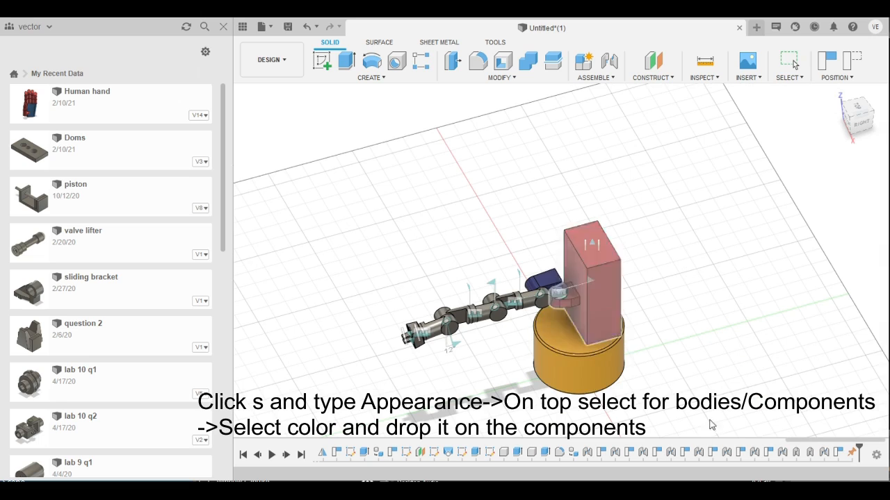
scroll(480, 362, up, 2)
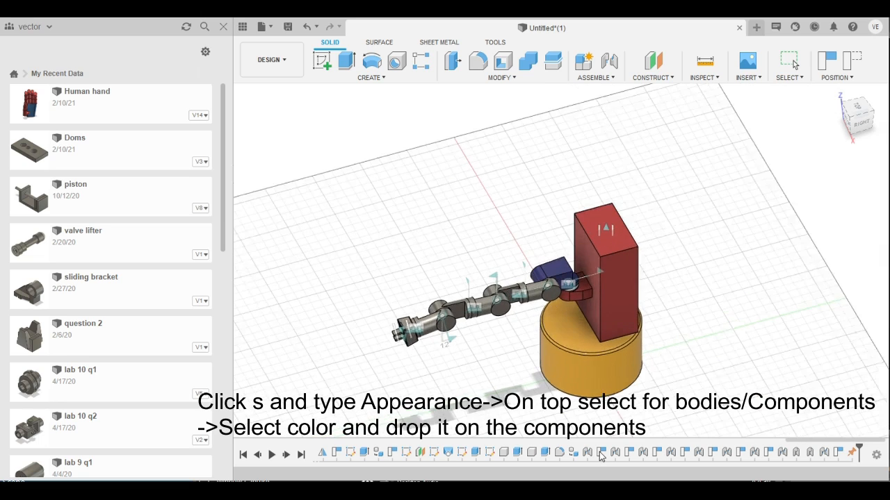